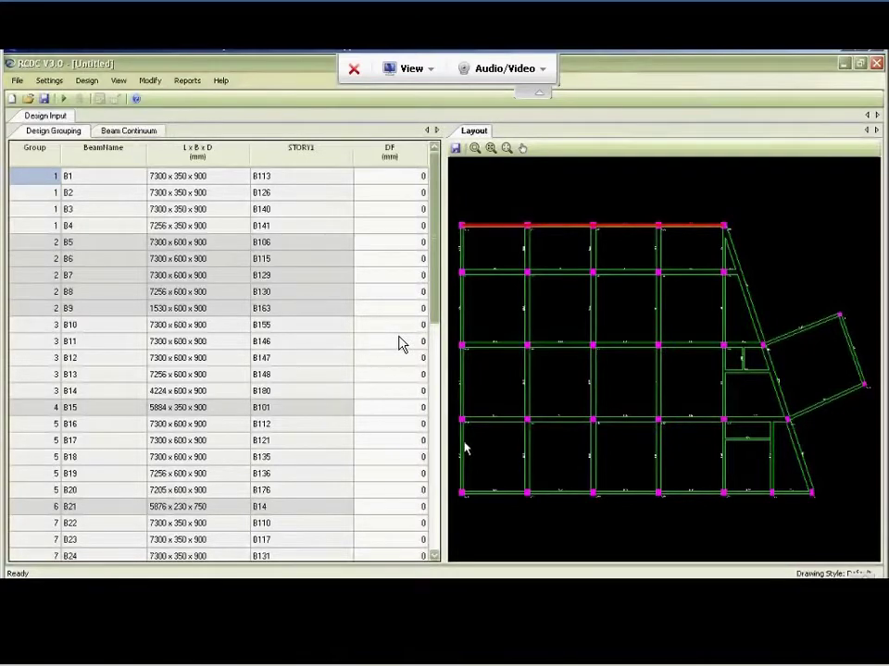
Inspect the design grouping of two horizontal beam lines and one vertical beam line by selecting them in the layout
click(495, 346)
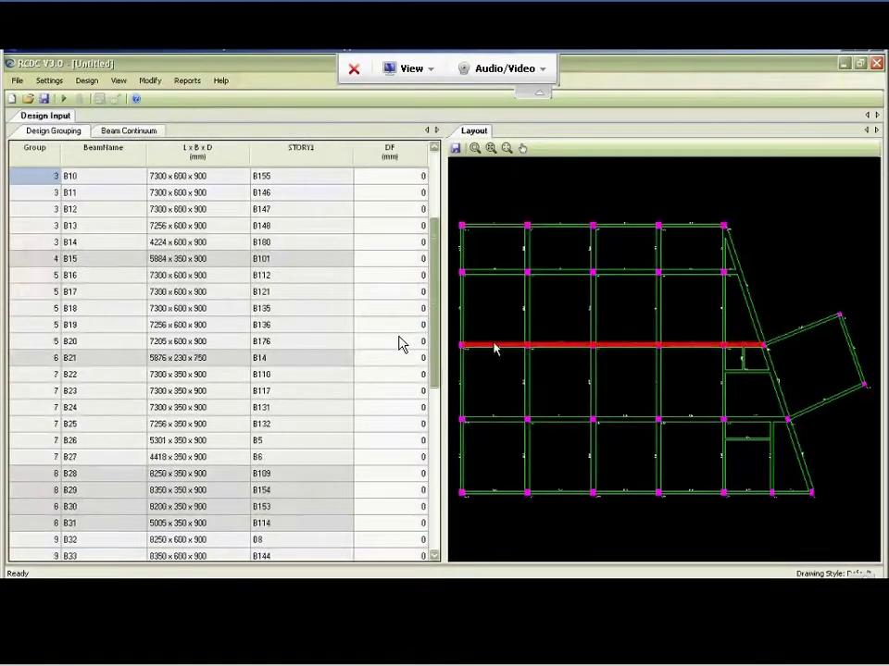
click(495, 276)
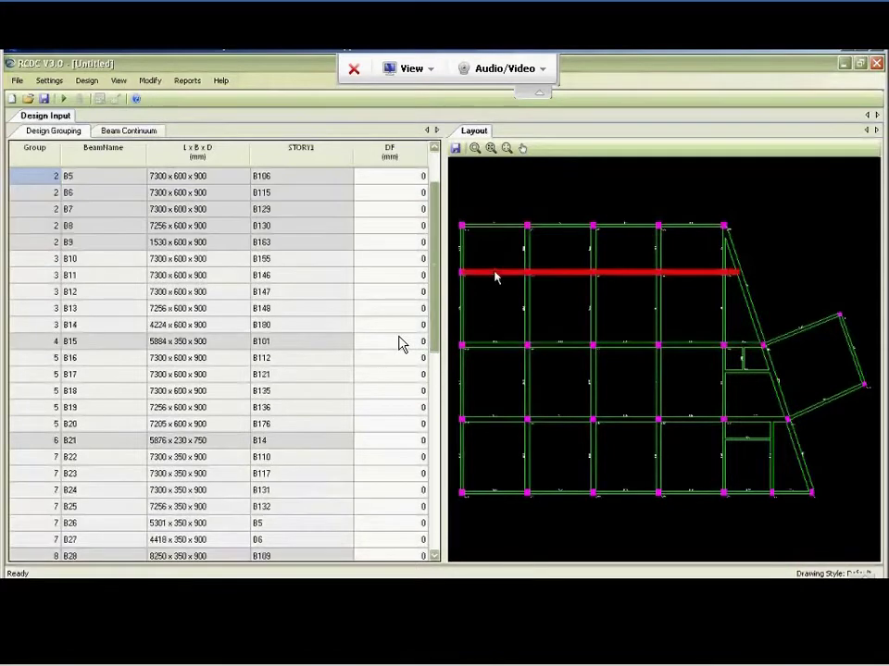
click(527, 336)
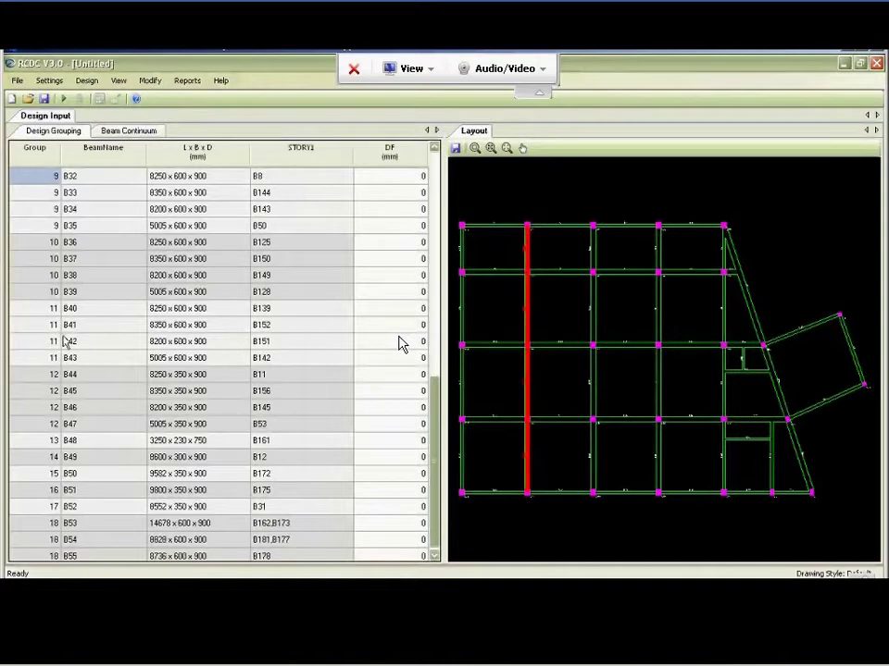
Select beam B36 in the grouping table, show its beam continuum, and widen the continuum pane
click(87, 246)
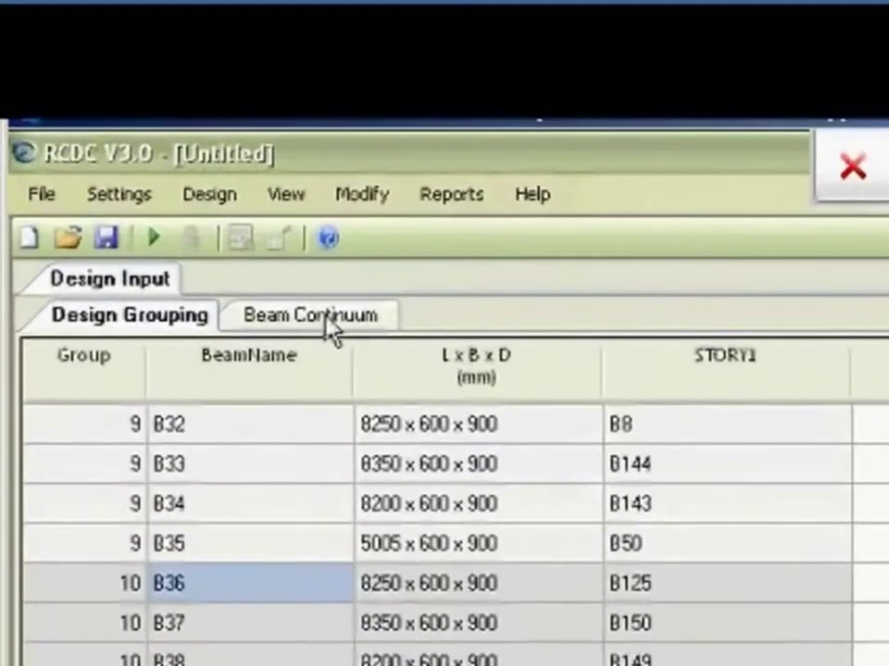
click(326, 322)
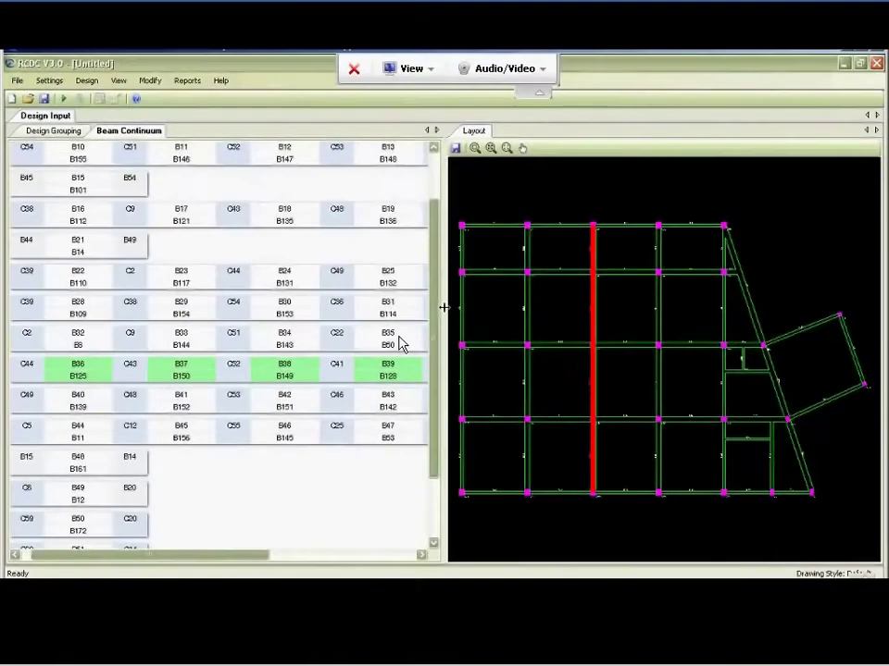
drag(445, 311, 511, 317)
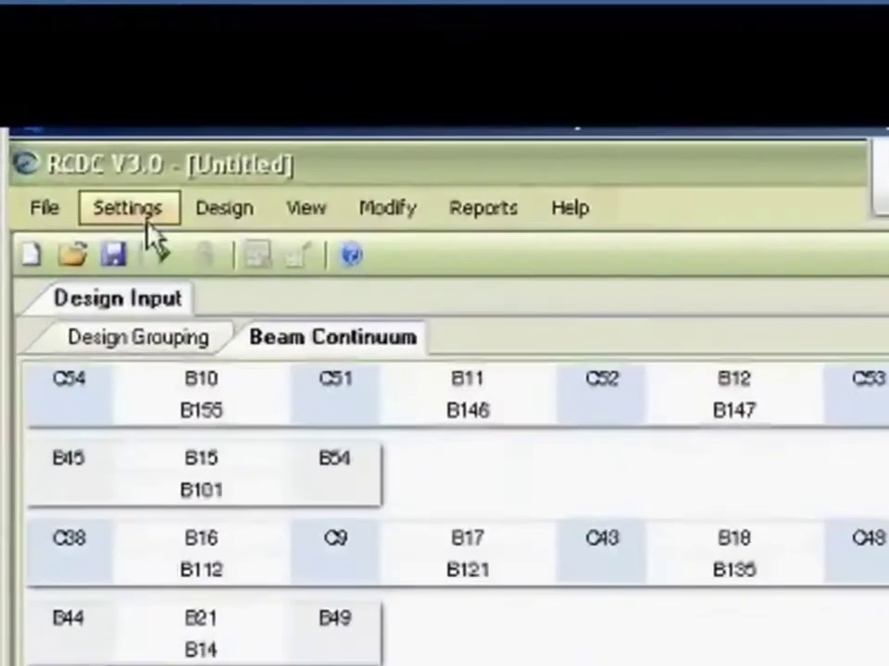
Set the concrete grade to M30 in the general and reinforcement settings
click(49, 81)
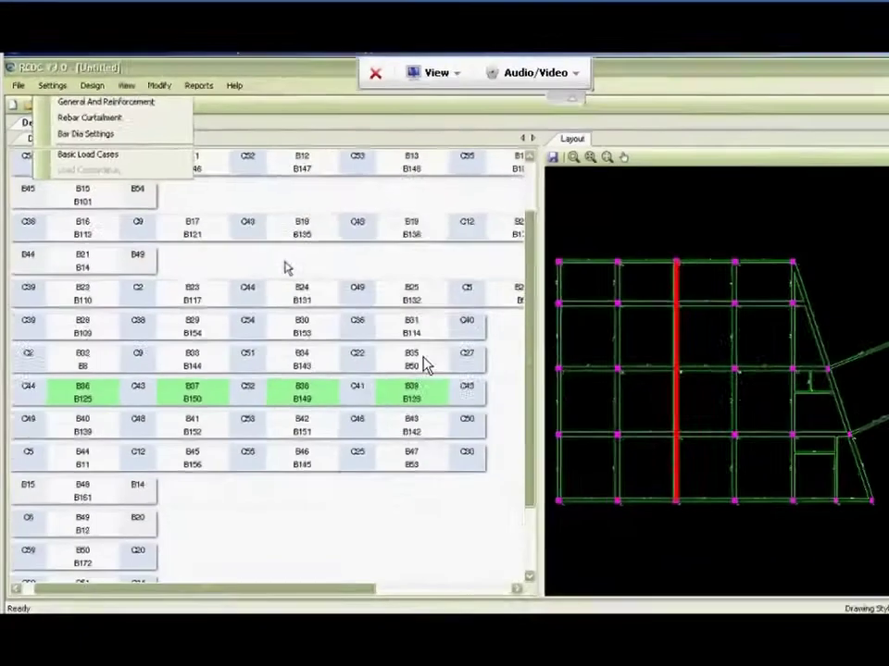
click(171, 261)
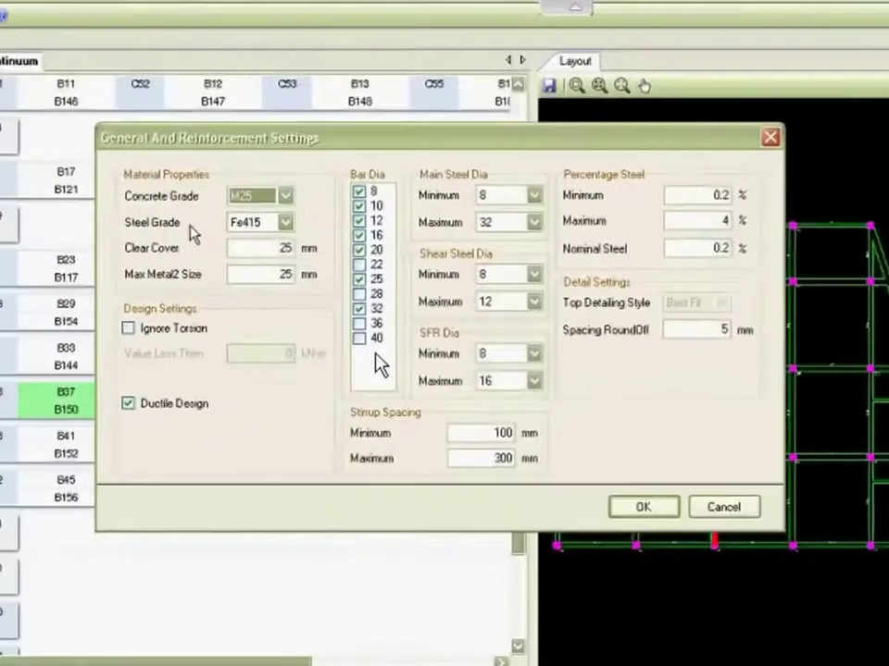
click(296, 202)
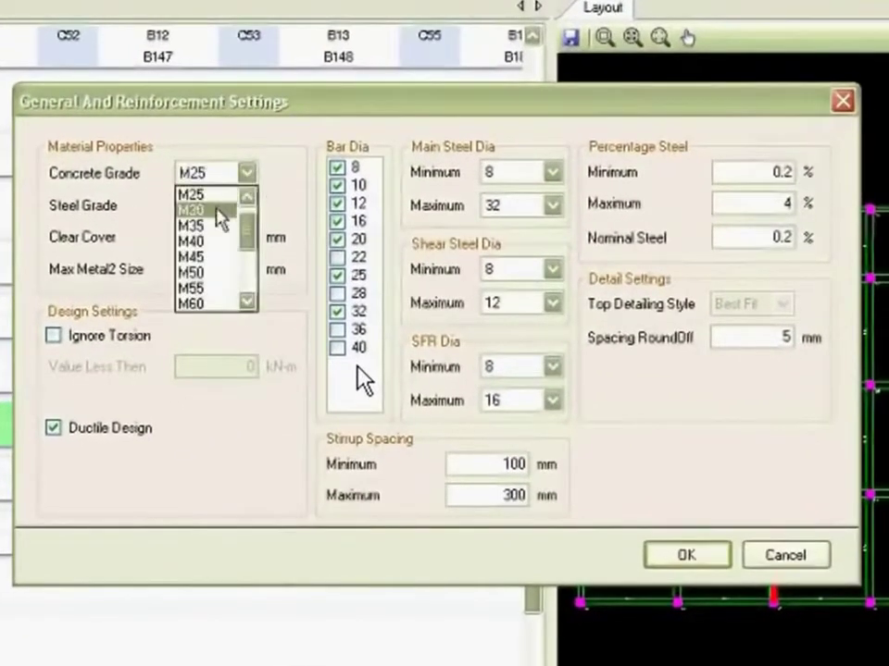
click(218, 211)
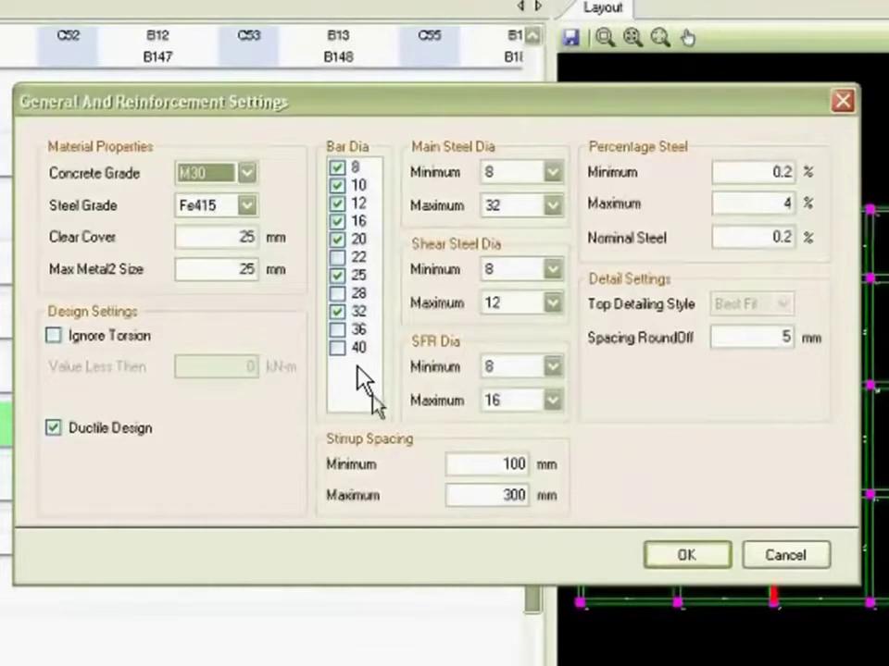
click(745, 171)
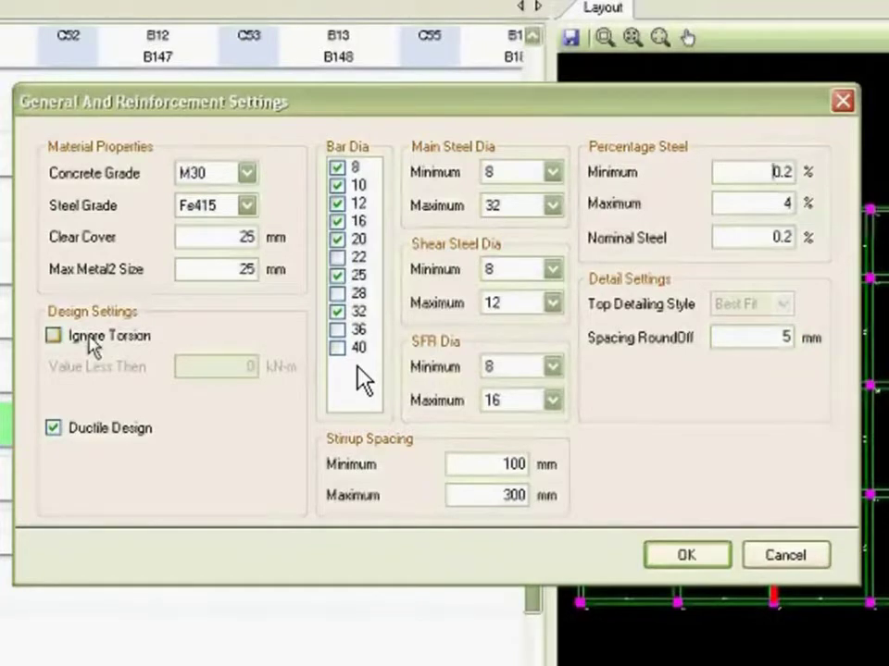
Try ignoring torsion for values less than 5 kN-m in the design settings, and turn the option back off
click(91, 339)
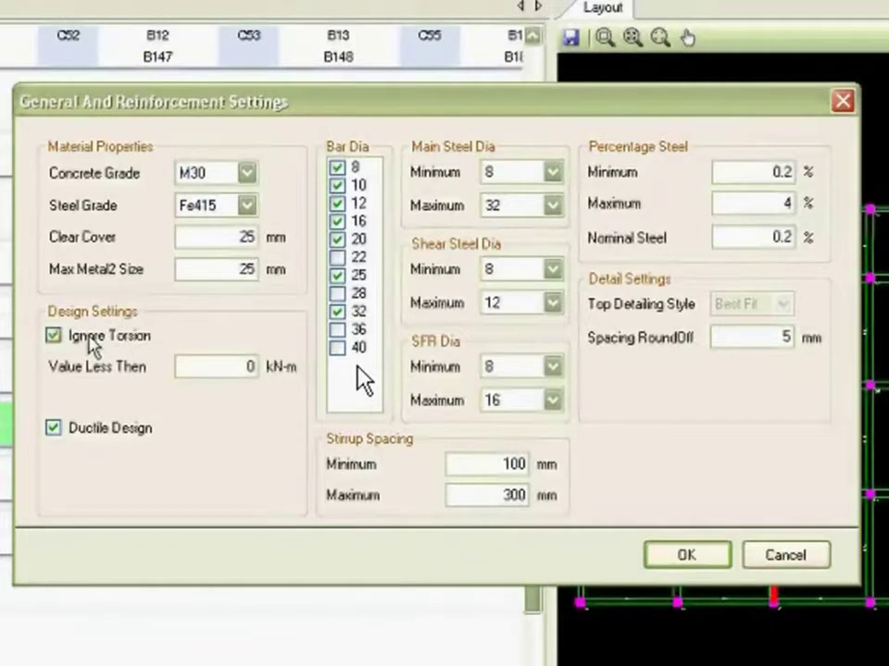
drag(211, 363, 290, 368)
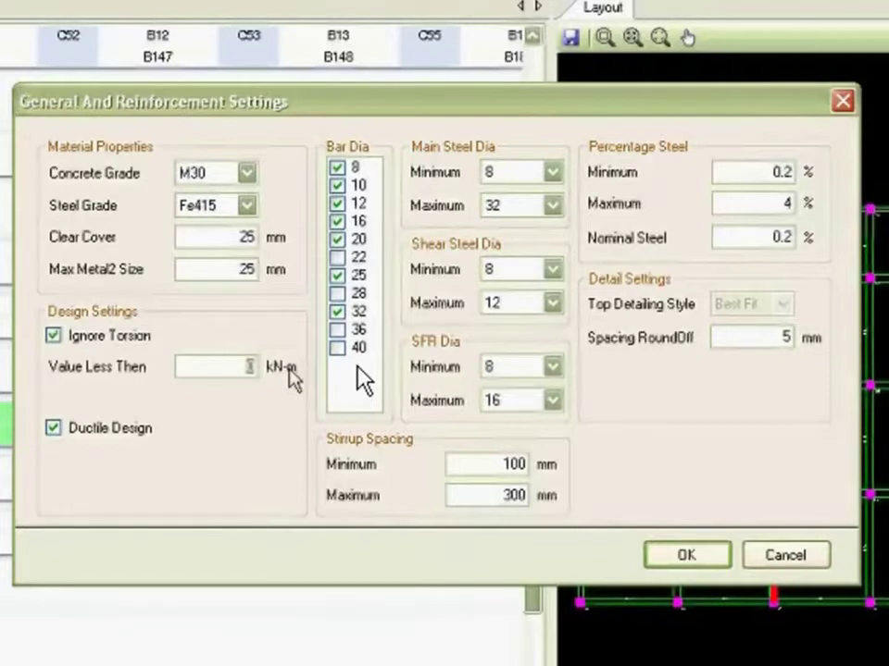
text(5)
click(81, 340)
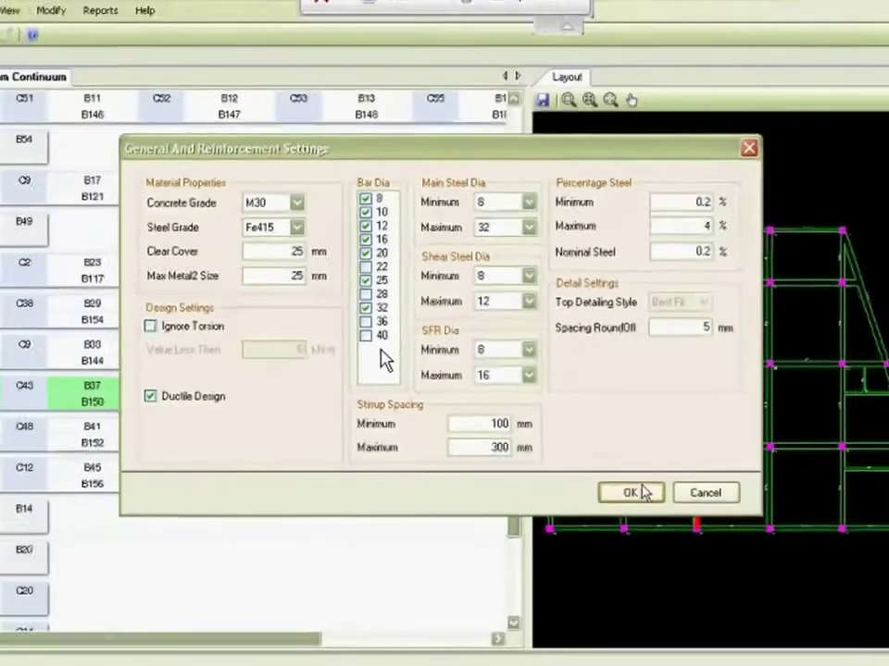
Accept the general and reinforcement settings, and review and accept the rebar curtailment settings
click(686, 555)
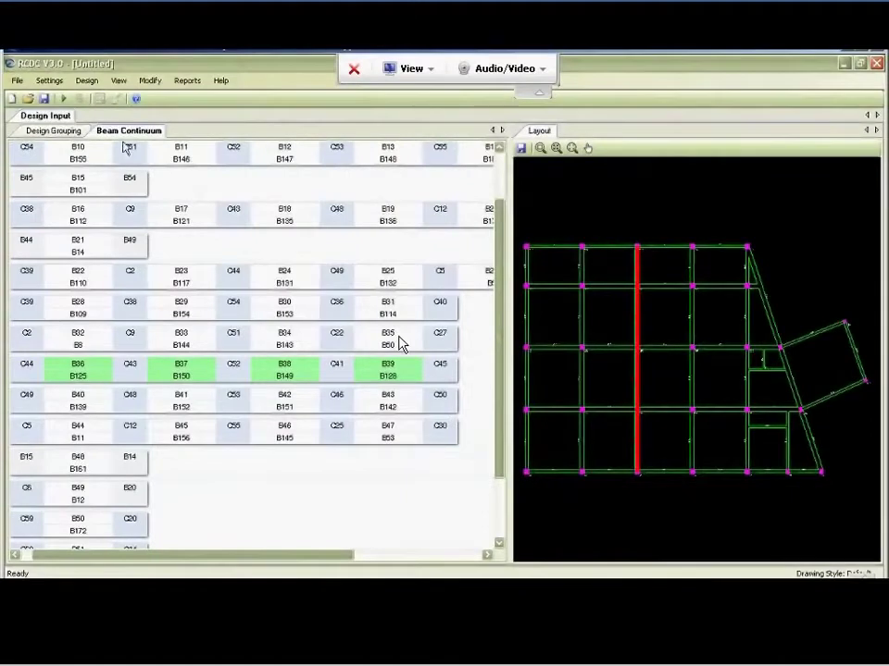
click(49, 81)
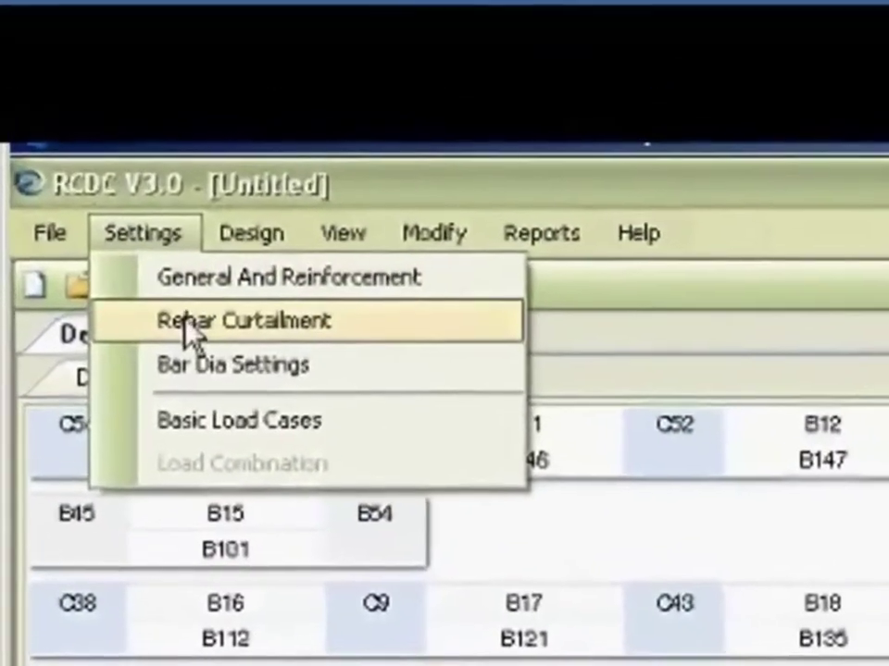
click(186, 315)
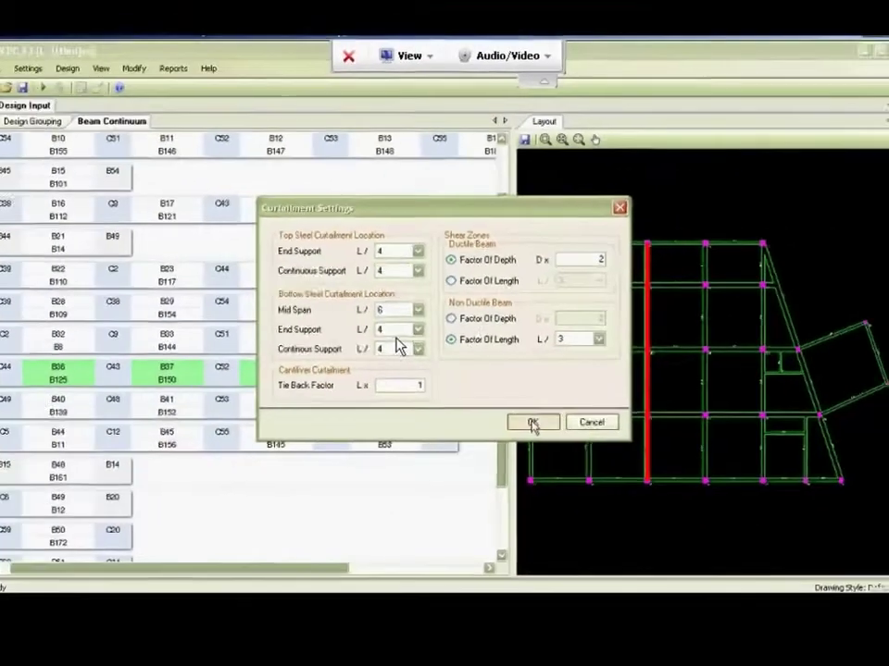
click(603, 520)
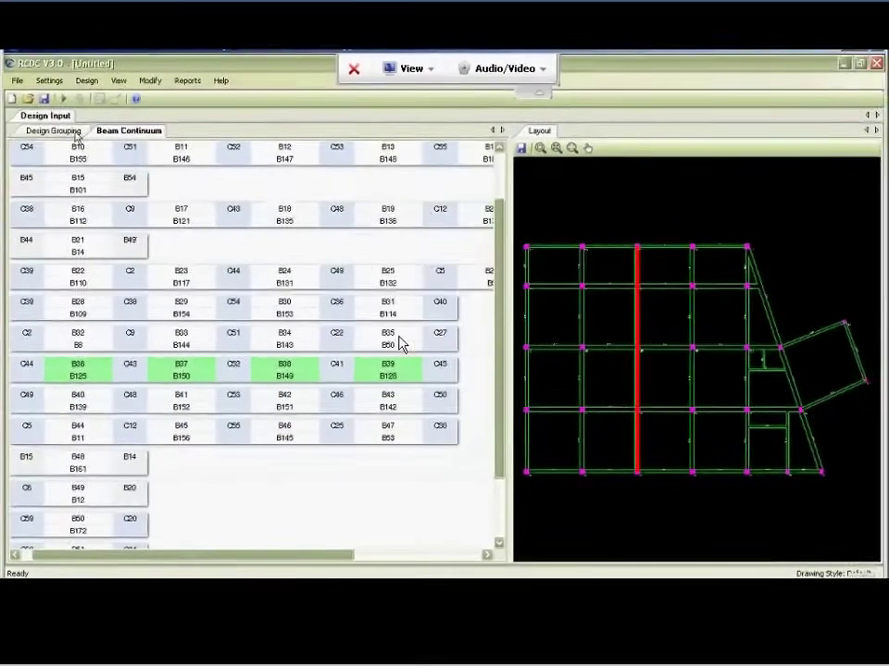
In the bar diameter settings, set the number of bars of 16 mm diameter or less to 4 for 350 mm wide beams
click(49, 81)
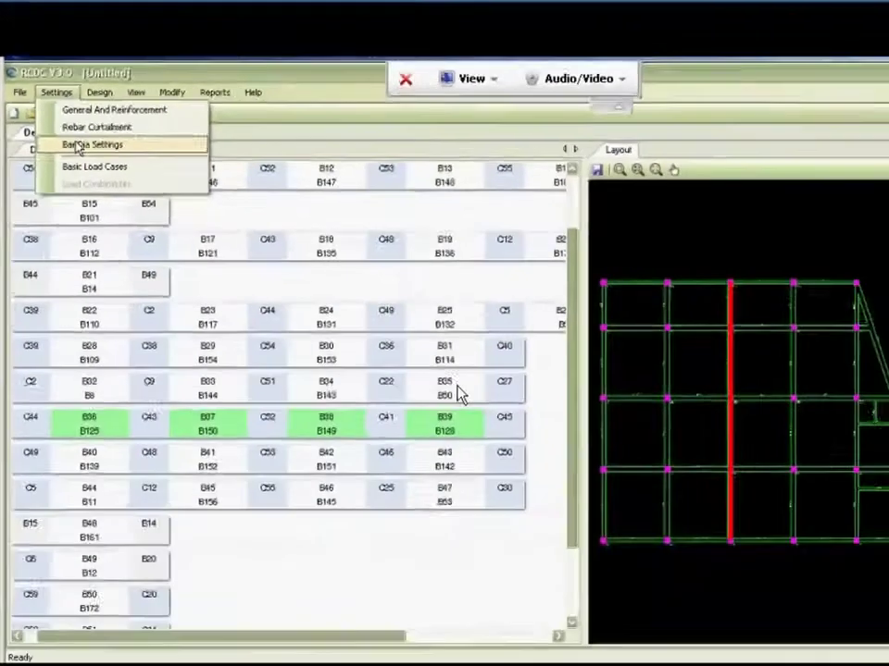
click(176, 333)
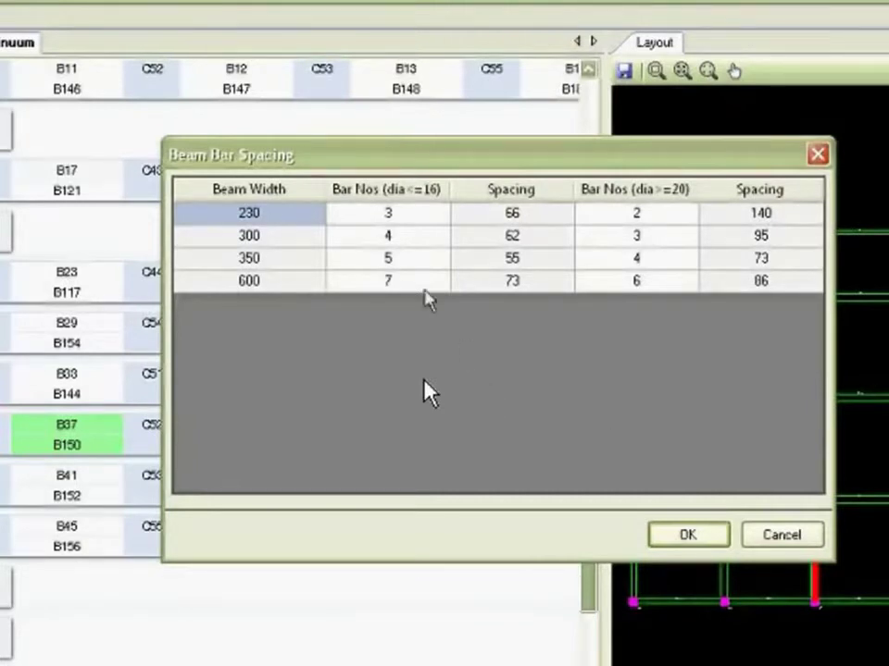
click(389, 258)
click(389, 258)
text(4)
key(Return)
Set the number of bars of 16 mm diameter or less to 2 for 230 mm wide beams and 3 for 300 mm wide beams
key(Up)
key(Up)
key(Up)
text(2)
key(Return)
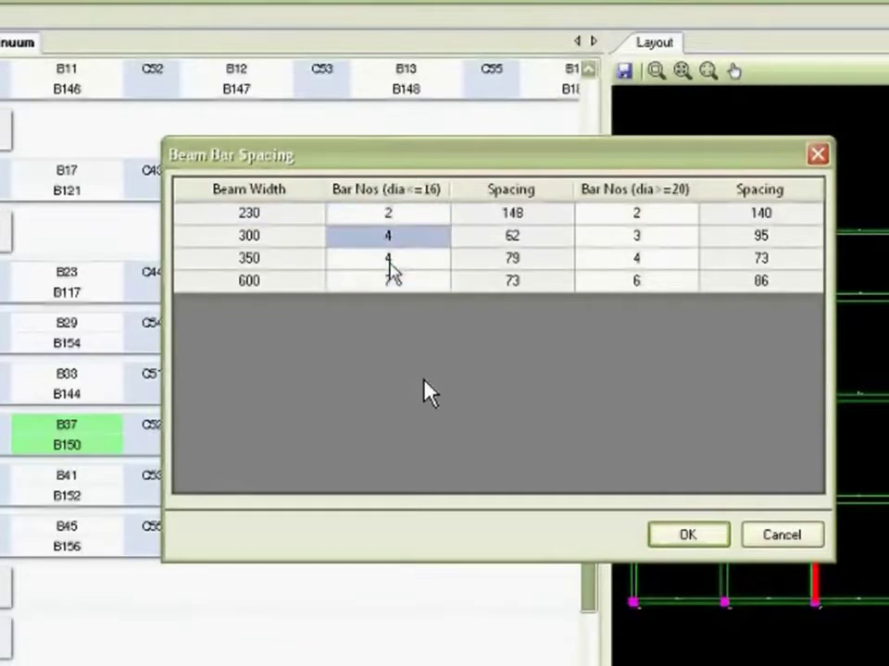
text(3)
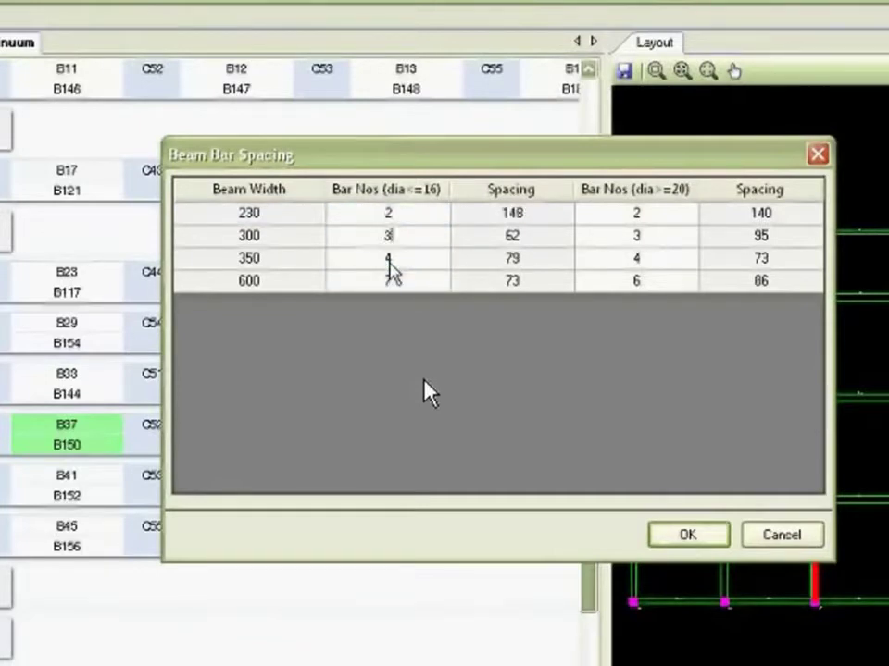
key(Return)
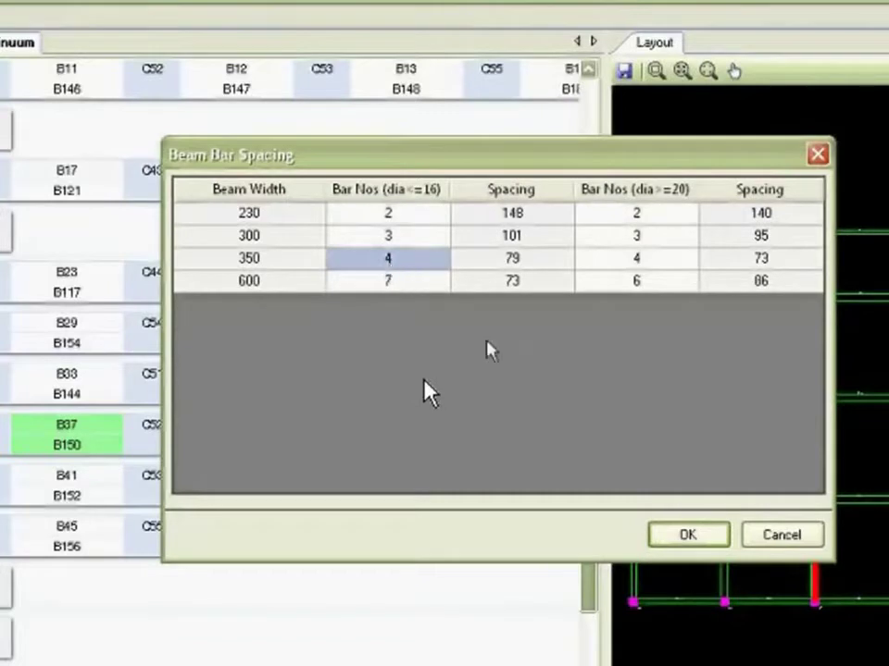
Set the number of bars of 16 mm diameter or less to 6 for 600 mm wide beams and accept the spacing table
click(365, 285)
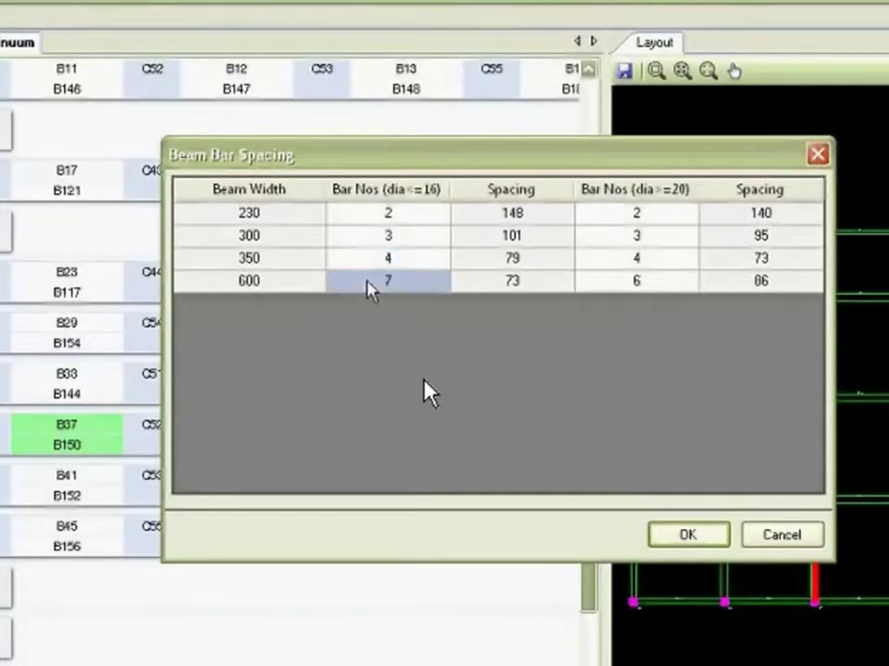
text(6)
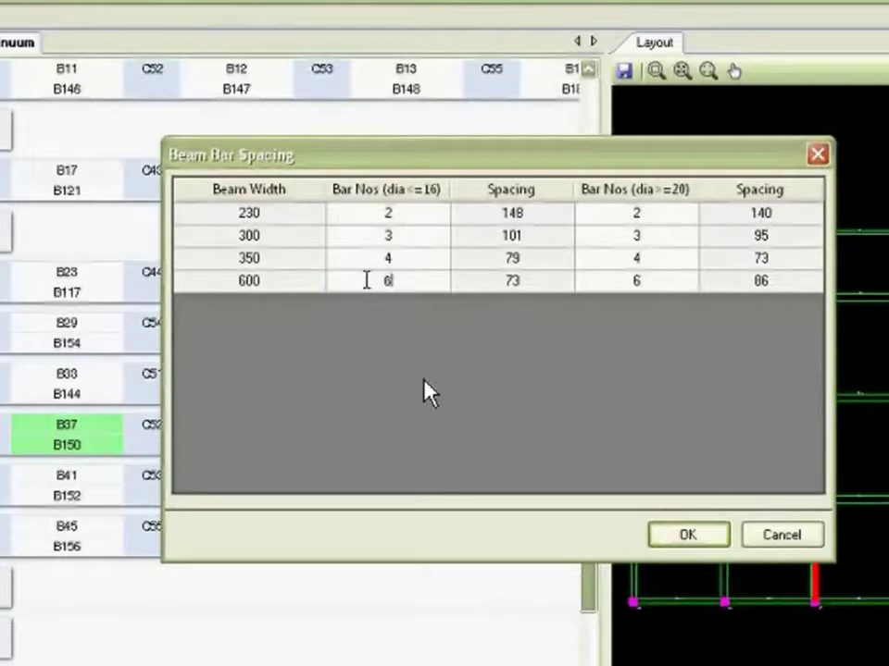
click(403, 263)
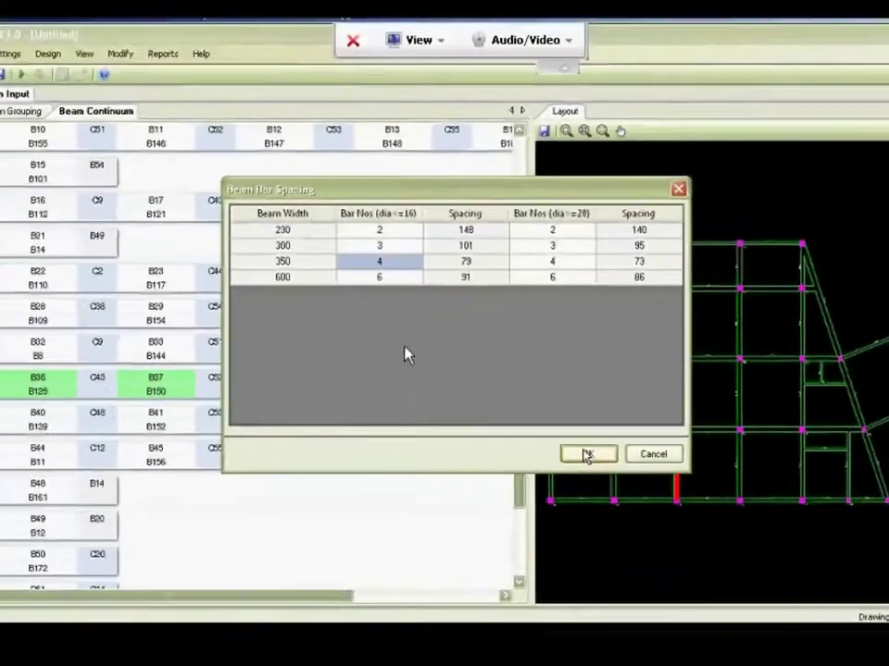
click(677, 526)
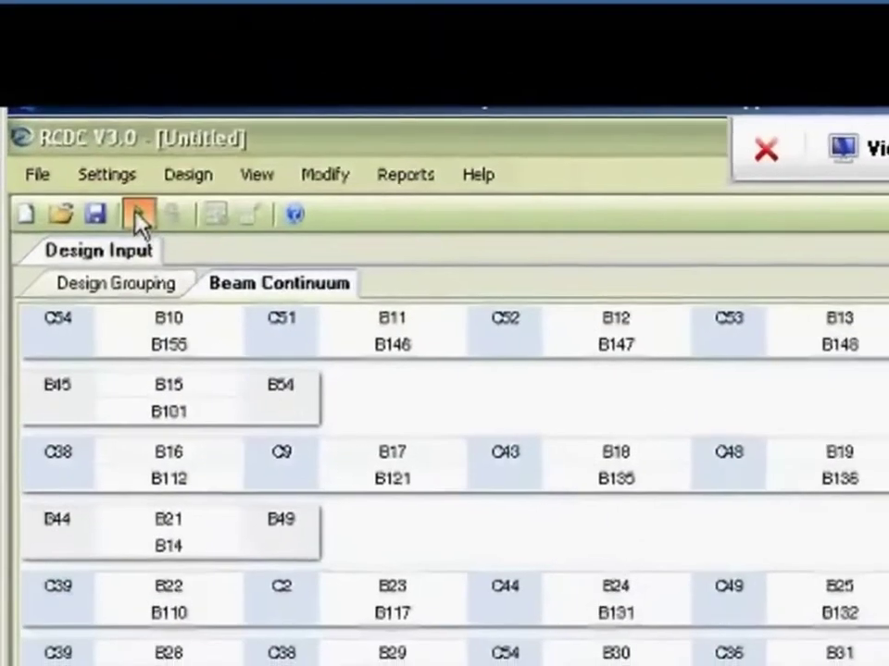
Start the beam design and assign Dead Load to DEAD, Earthquake X to EQX, Earthquake Z to EQY and Live Load to LIVE
click(139, 217)
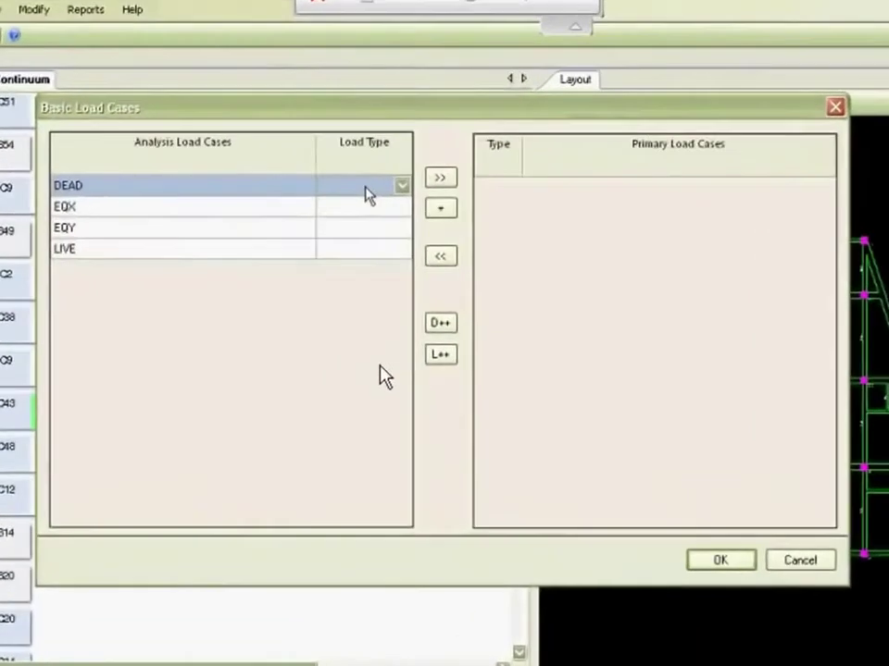
key(d)
key(Return)
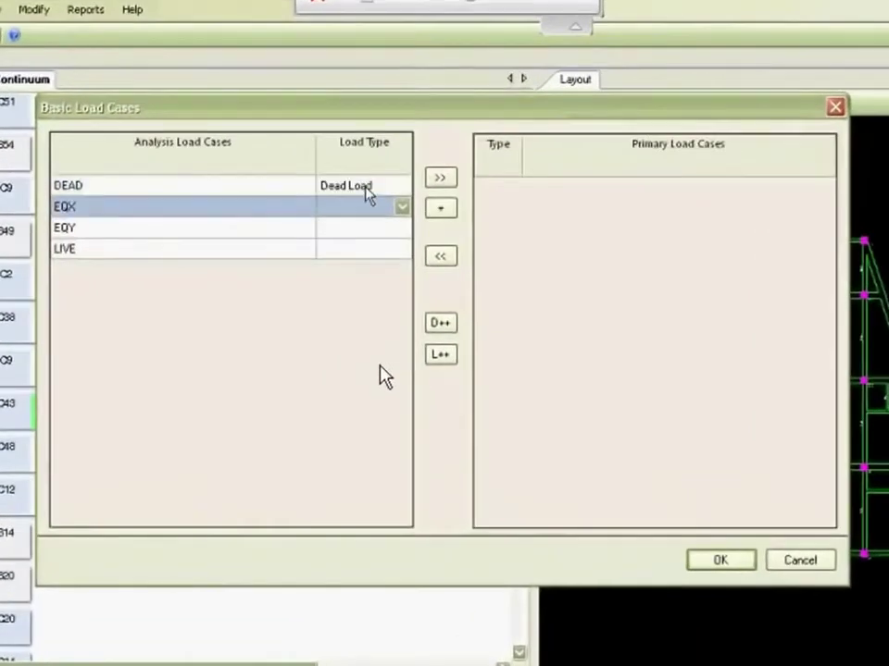
key(e)
key(Return)
key(e)
key(e)
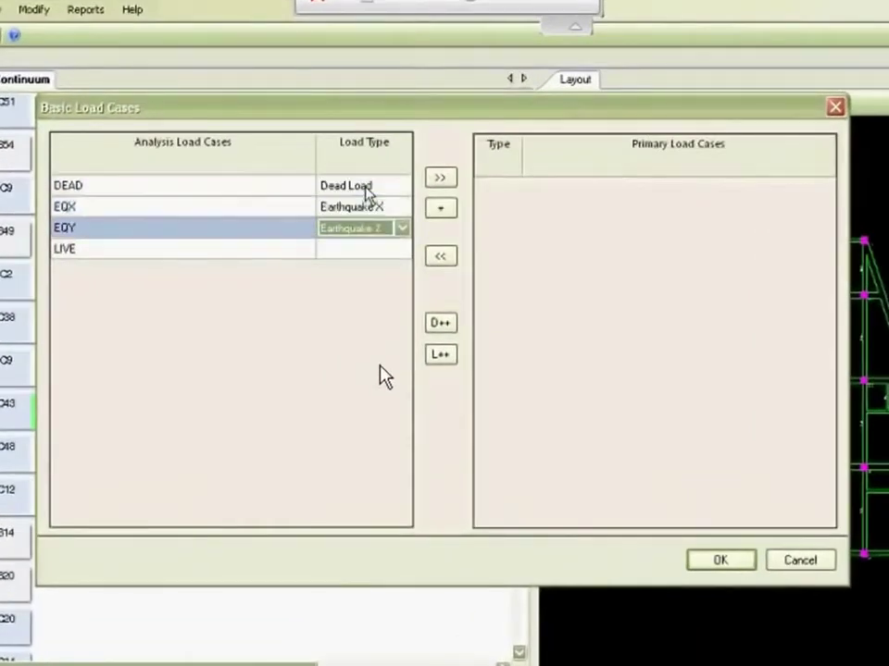
key(Return)
key(l)
key(Return)
Transfer all four analysis load cases to the primary load cases and proceed to run the beam design
shift+click(368, 188)
click(440, 178)
click(709, 548)
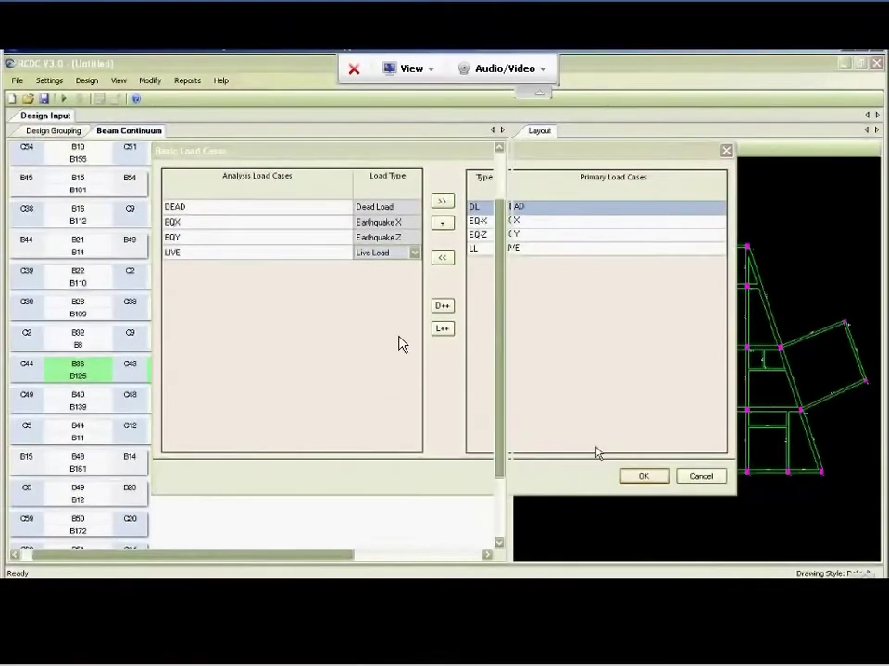
click(625, 490)
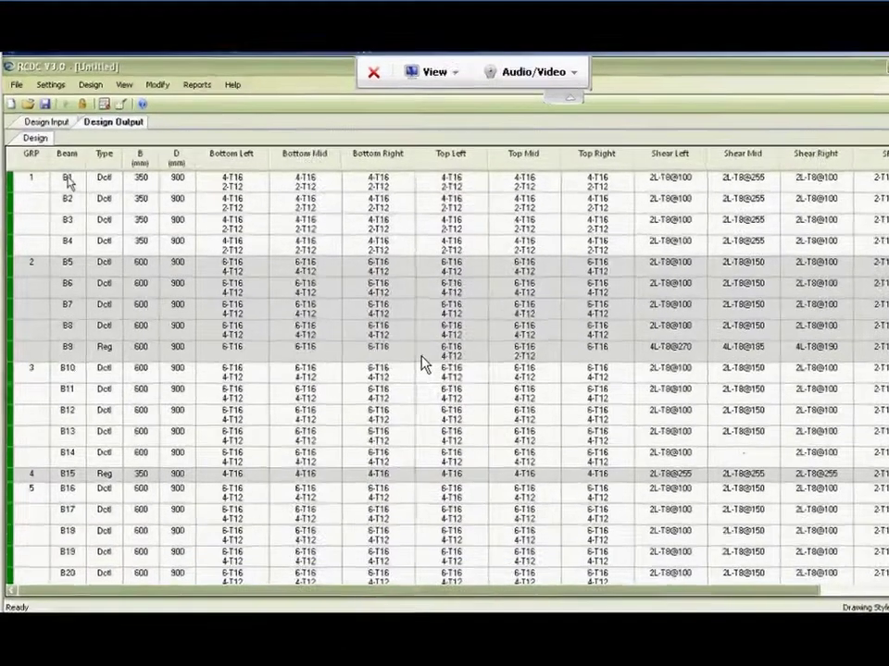
Examine the design types of beams B1 and B15 in the design output table
click(65, 171)
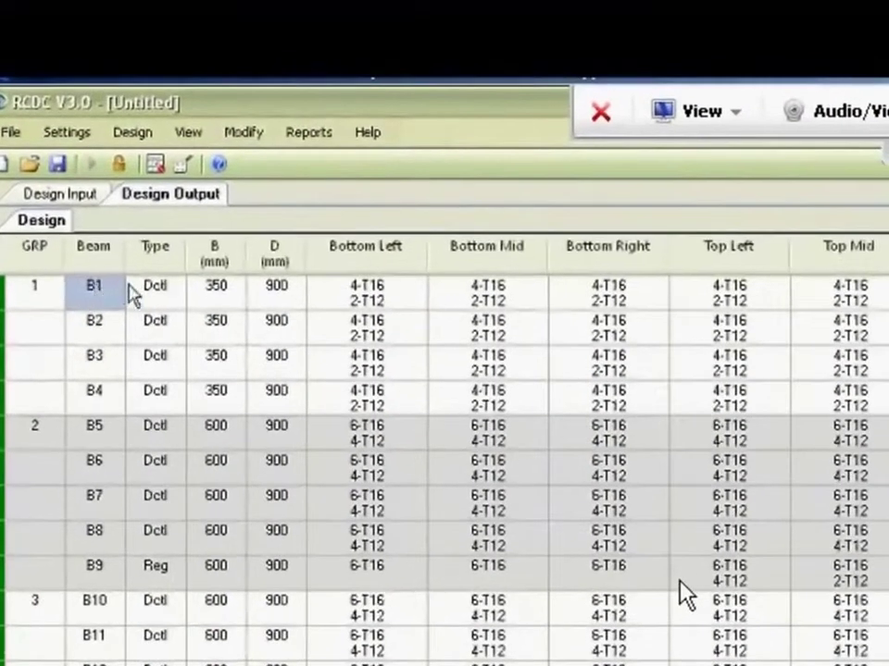
click(96, 172)
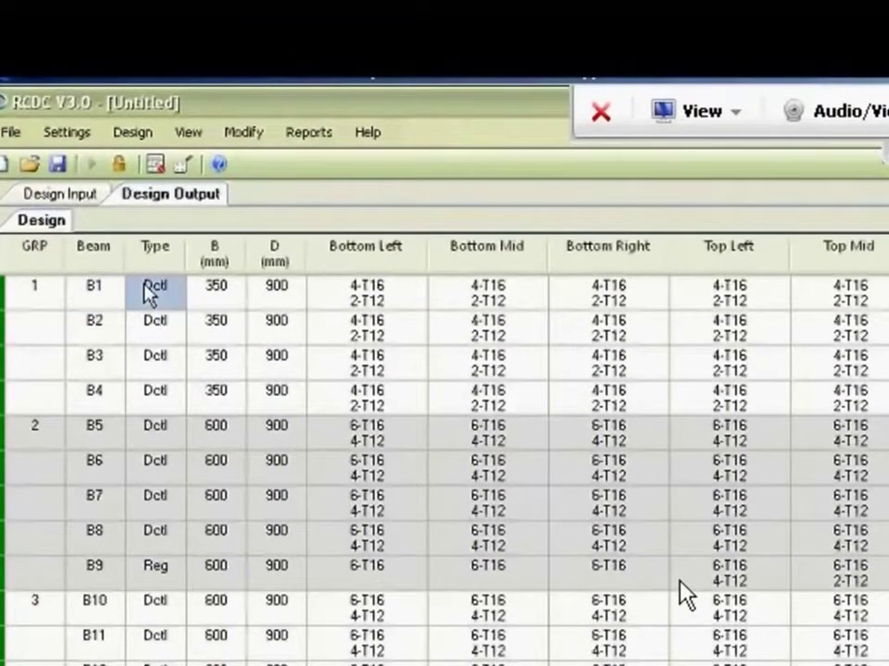
click(165, 661)
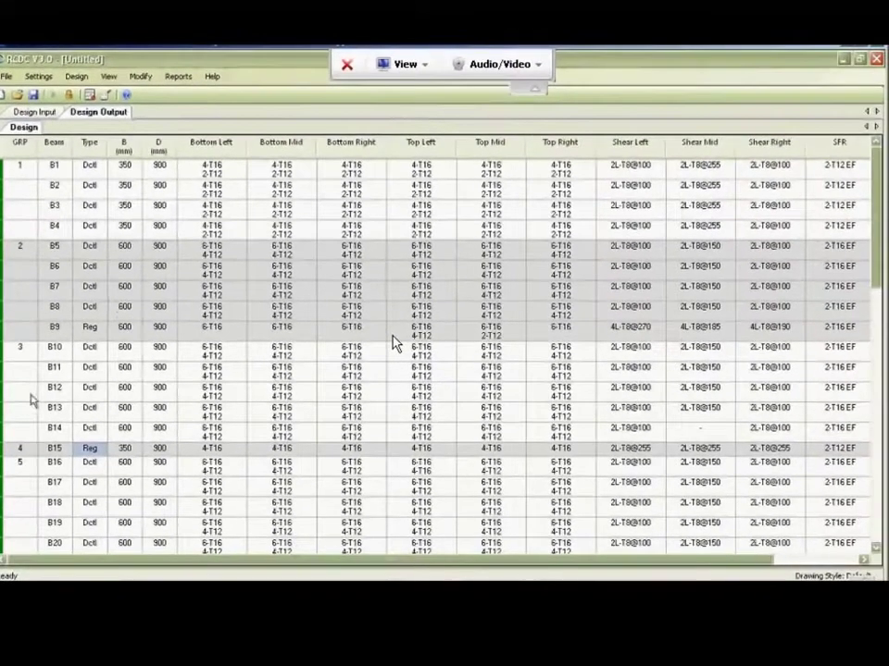
Examine beam B1's width, depth and bottom reinforcement, and the remaining columns of the design output table
click(124, 166)
click(157, 168)
click(203, 171)
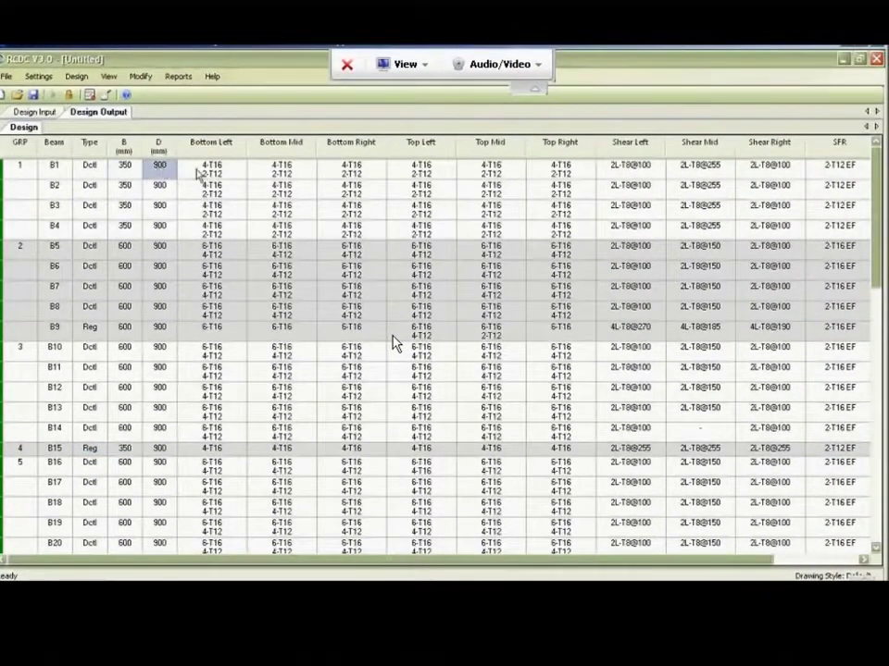
click(282, 170)
click(366, 171)
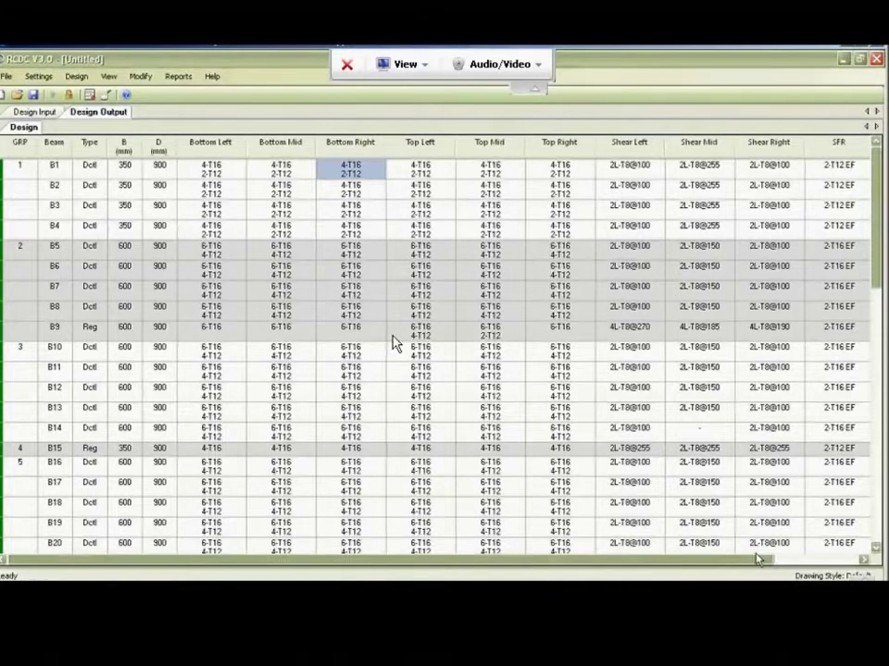
click(858, 559)
drag(843, 560, 691, 561)
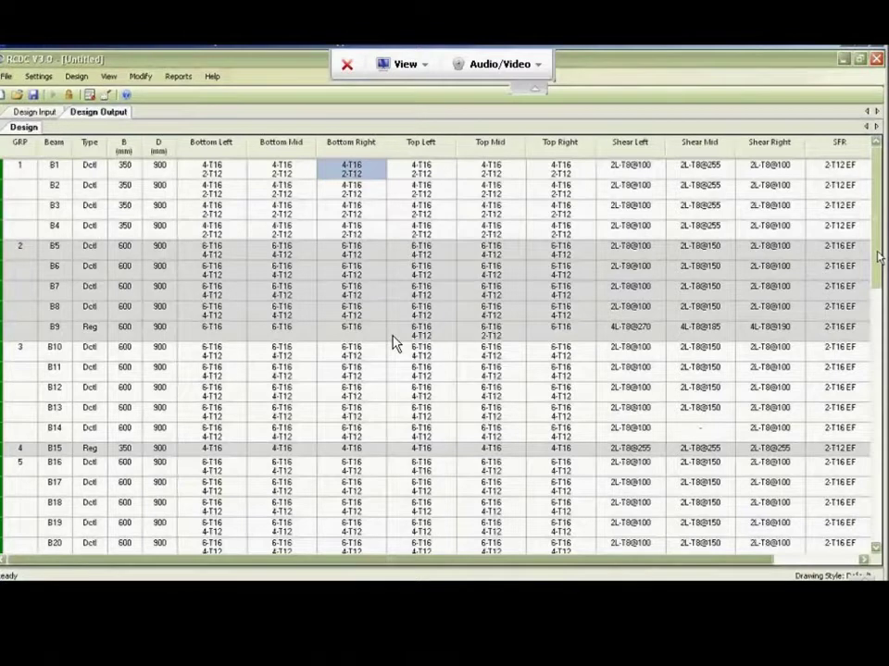
Set beam B1's bottom left reinforcement to 20 mm bars in layer 1 and 0 bars in layer 2
click(208, 173)
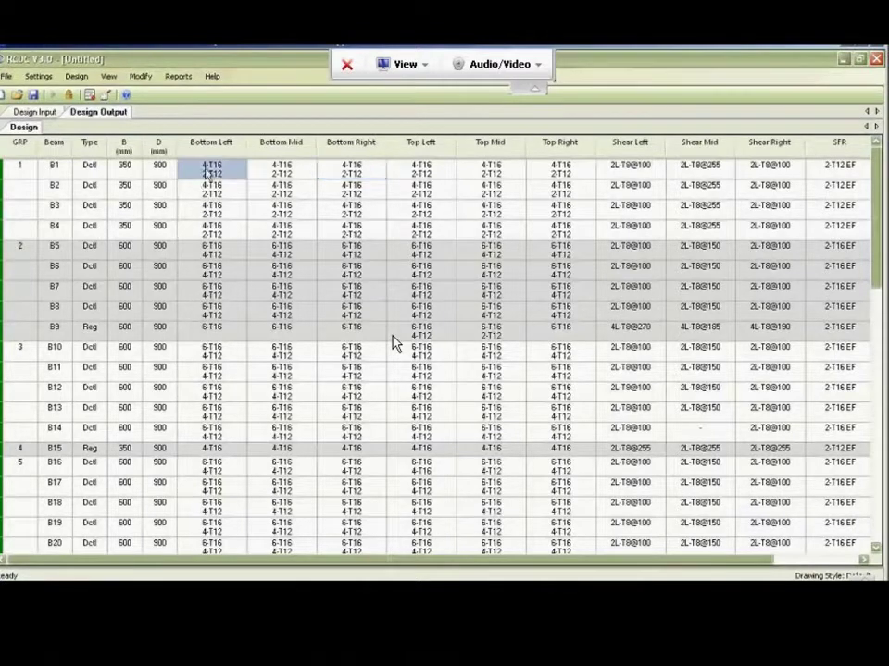
double_click(207, 172)
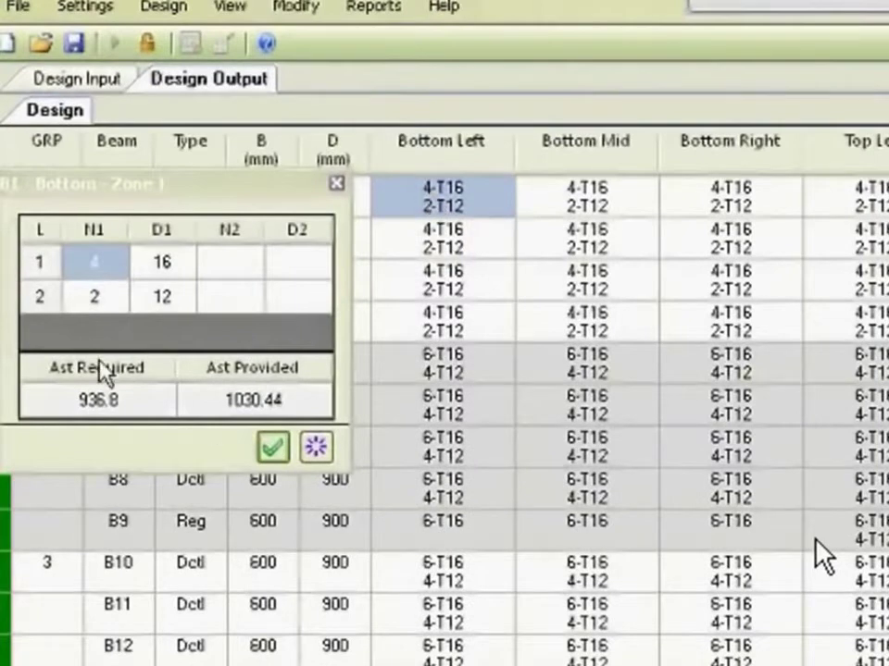
click(163, 268)
click(185, 270)
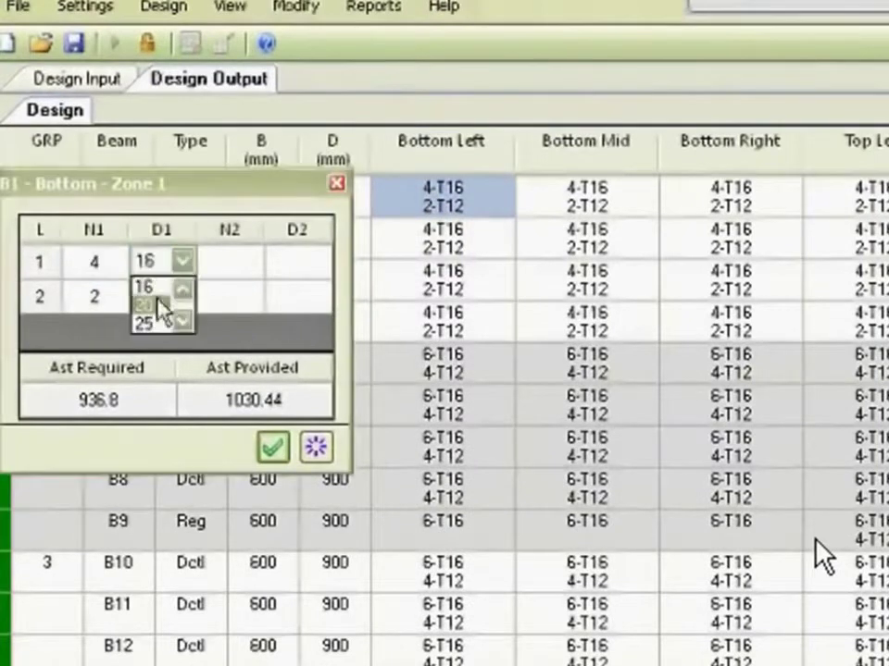
click(157, 303)
click(89, 298)
text(0)
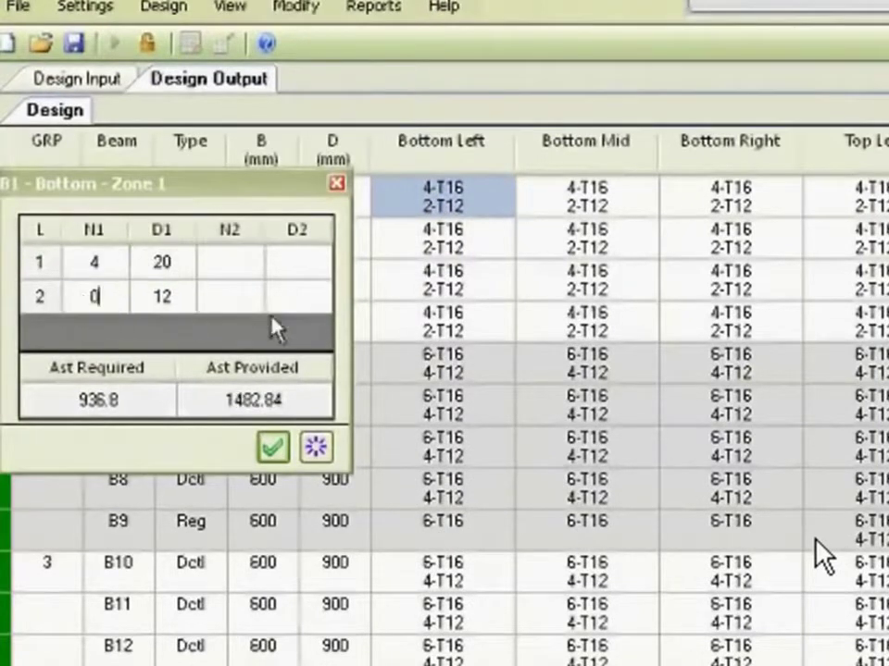
click(238, 305)
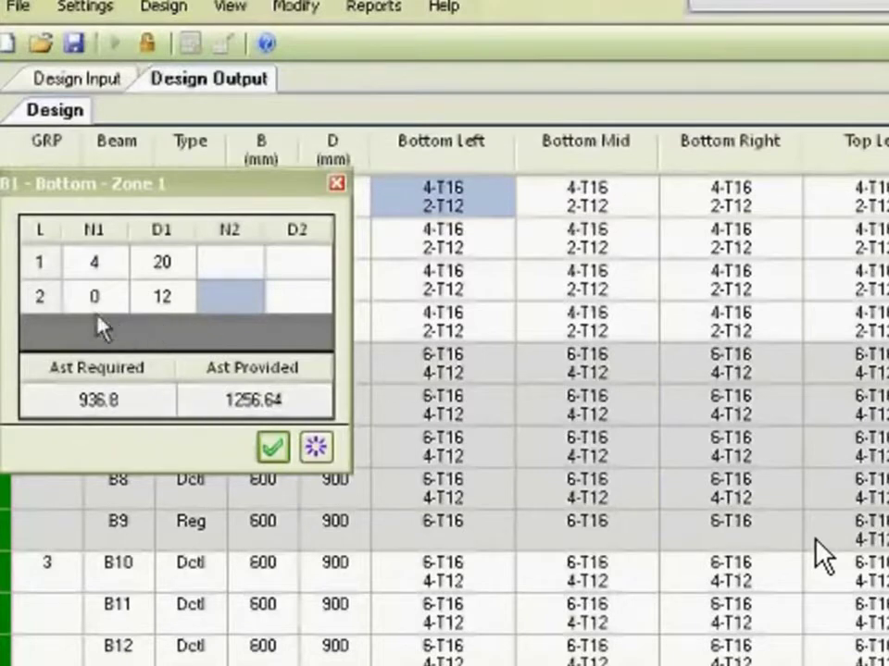
Set the number of layer 1 bars to 3 for beam B1's bottom left zone and apply the reinforcement
click(108, 264)
text(3)
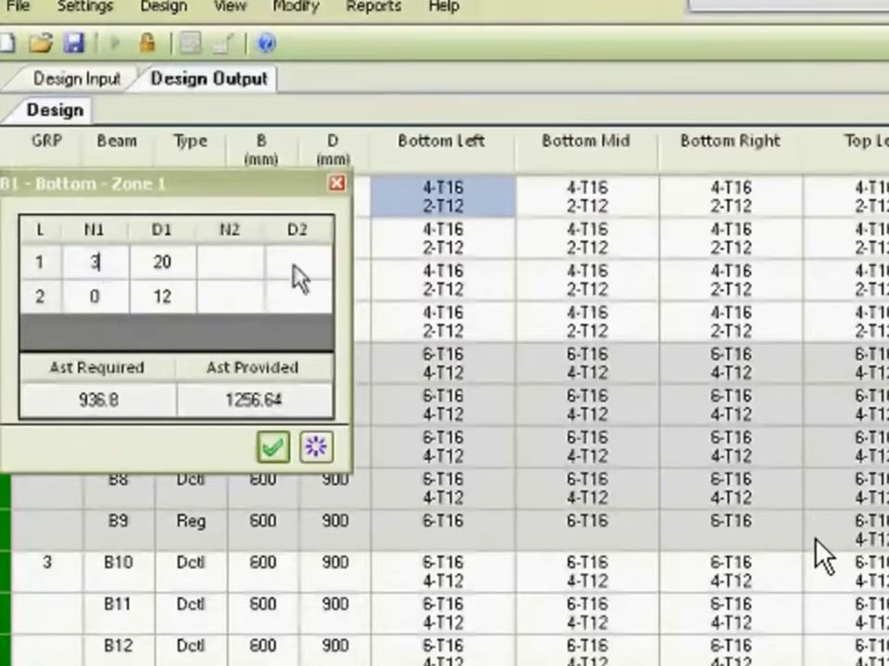
click(297, 268)
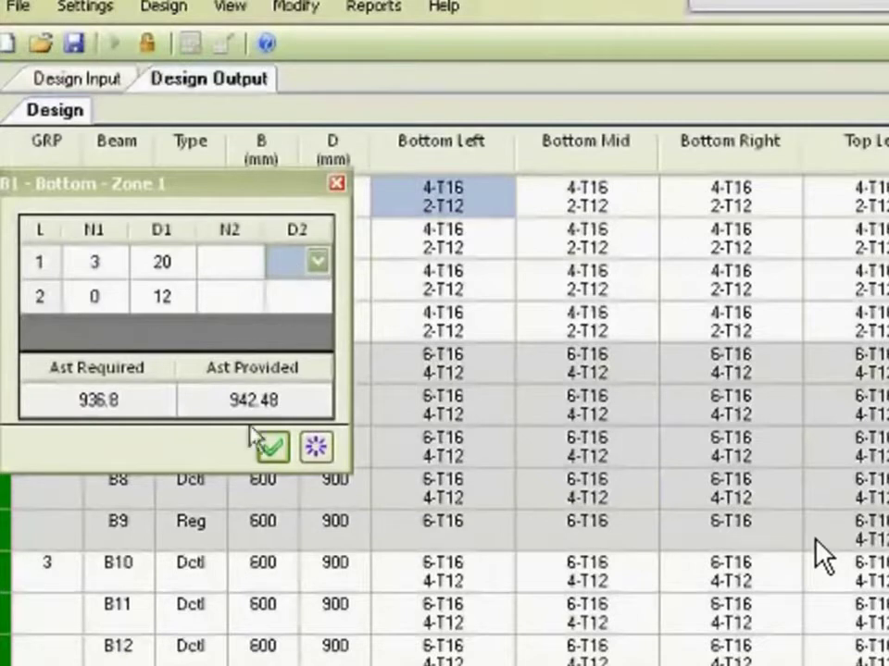
click(272, 449)
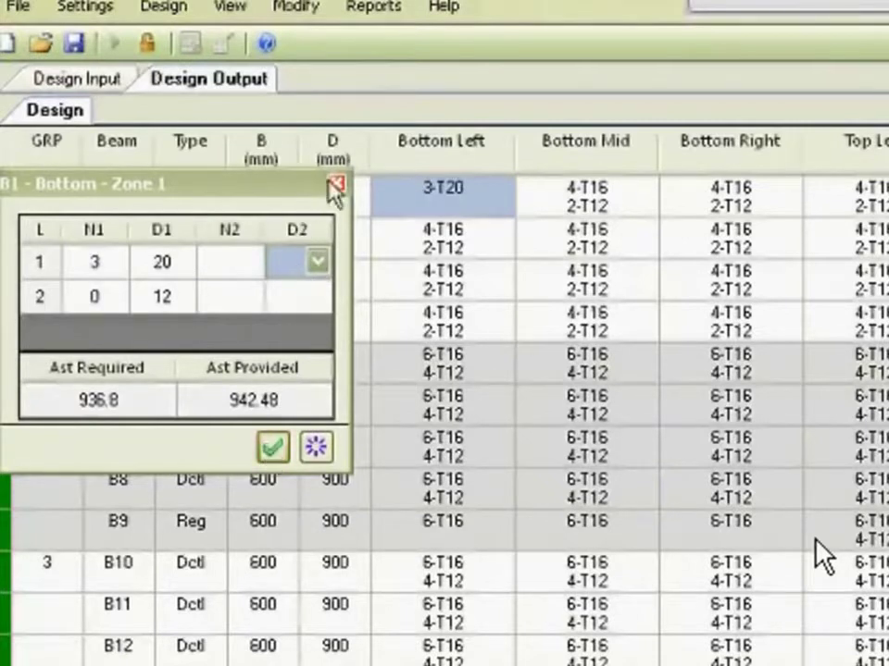
Examine the bottom and shear reinforcement details of beams B1, B5 and B6, and close the details window
click(575, 209)
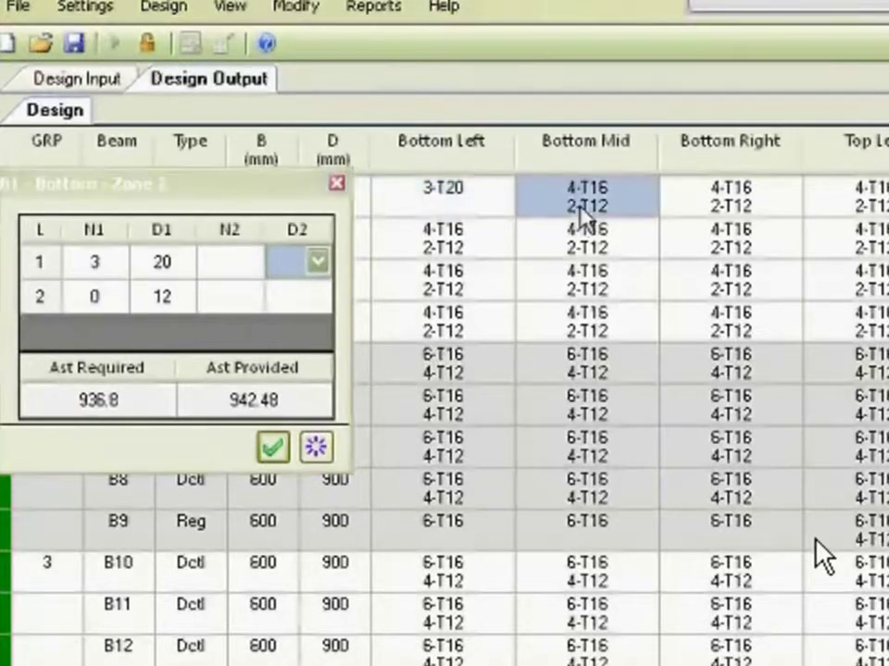
click(593, 364)
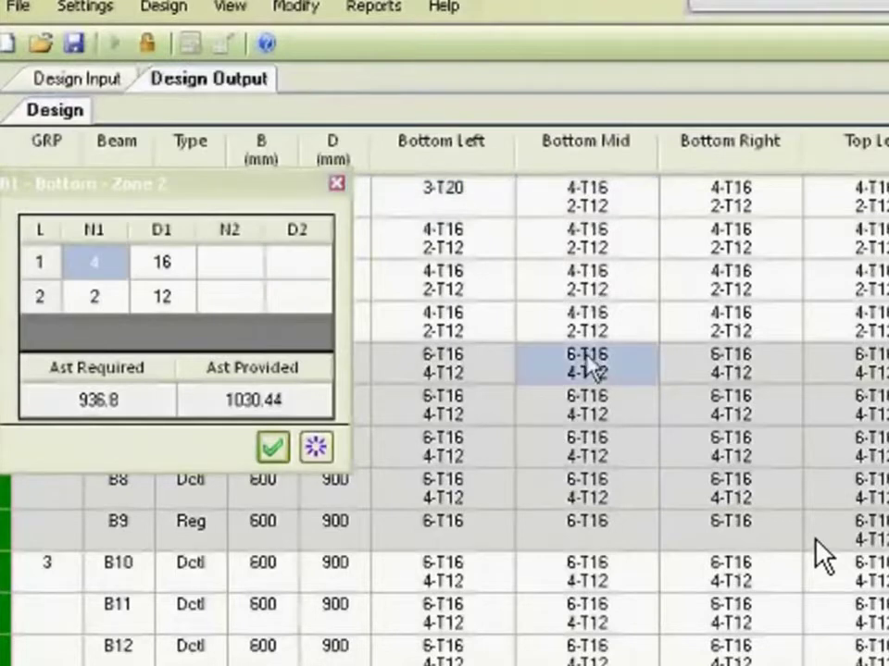
click(732, 363)
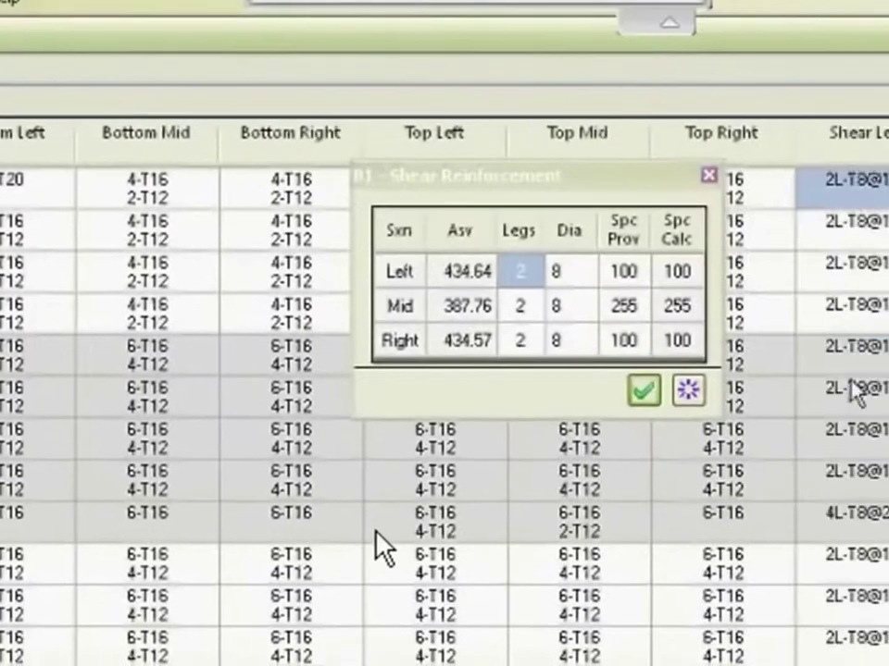
click(852, 367)
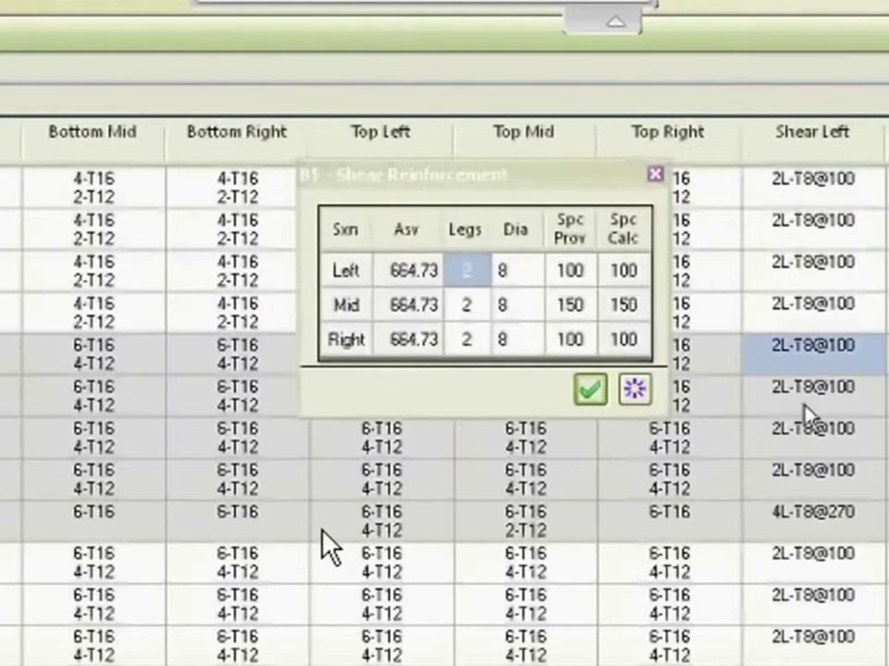
click(857, 408)
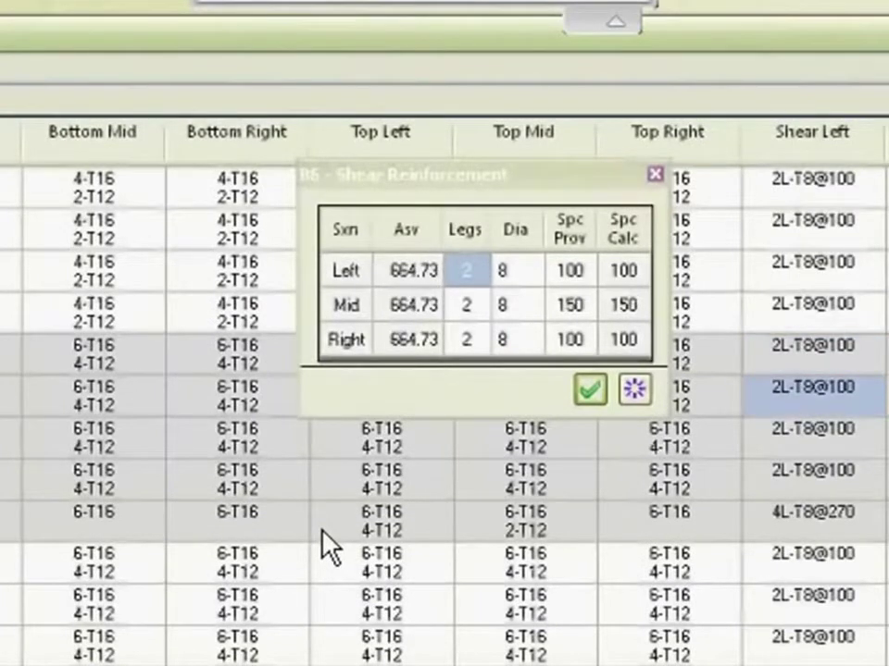
click(10, 188)
click(9, 272)
click(106, 352)
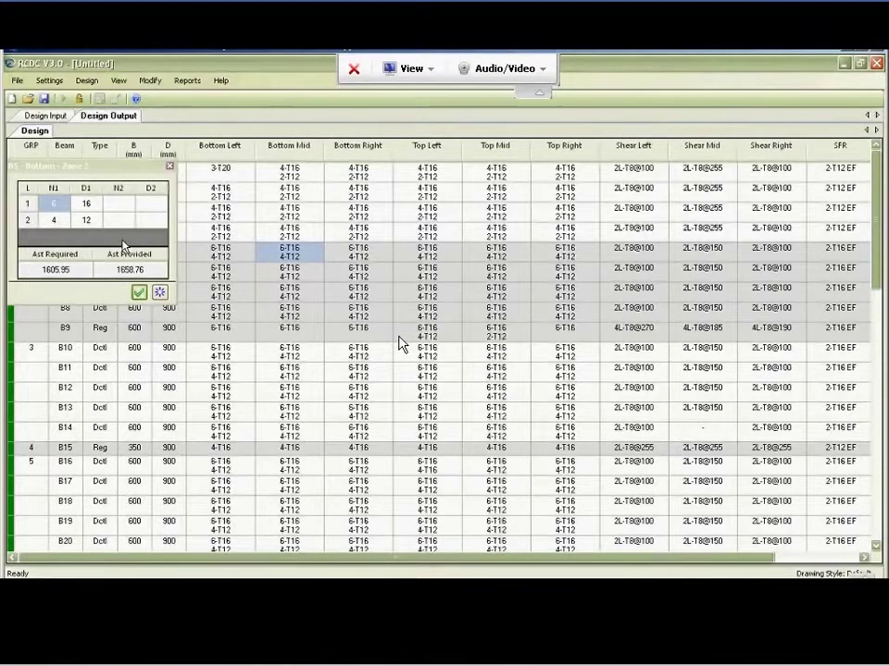
click(172, 170)
Copy beam B1's bottom left reinforcement and paste it into all bottom zones of beams B1 to B4
click(204, 178)
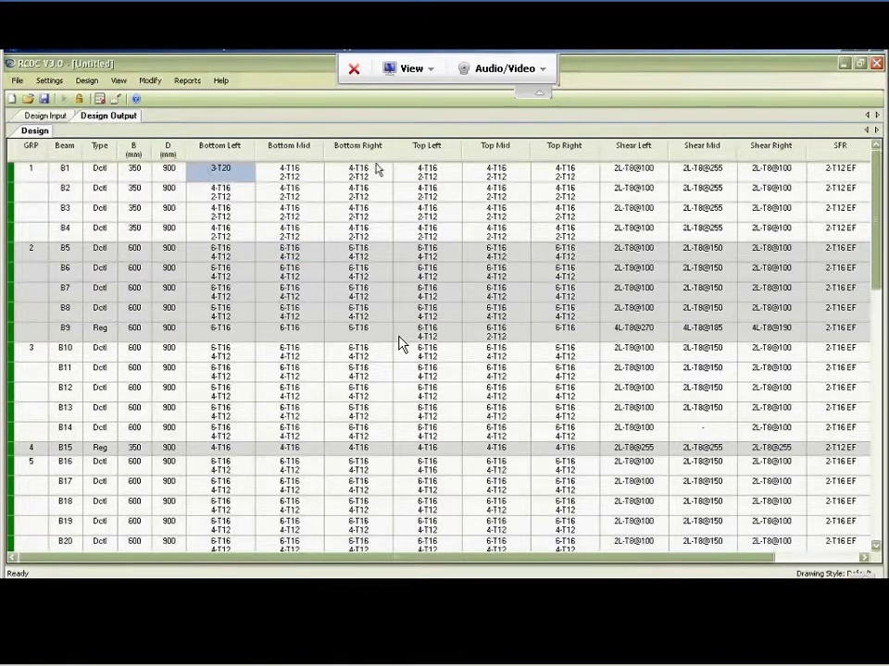
right_click(238, 180)
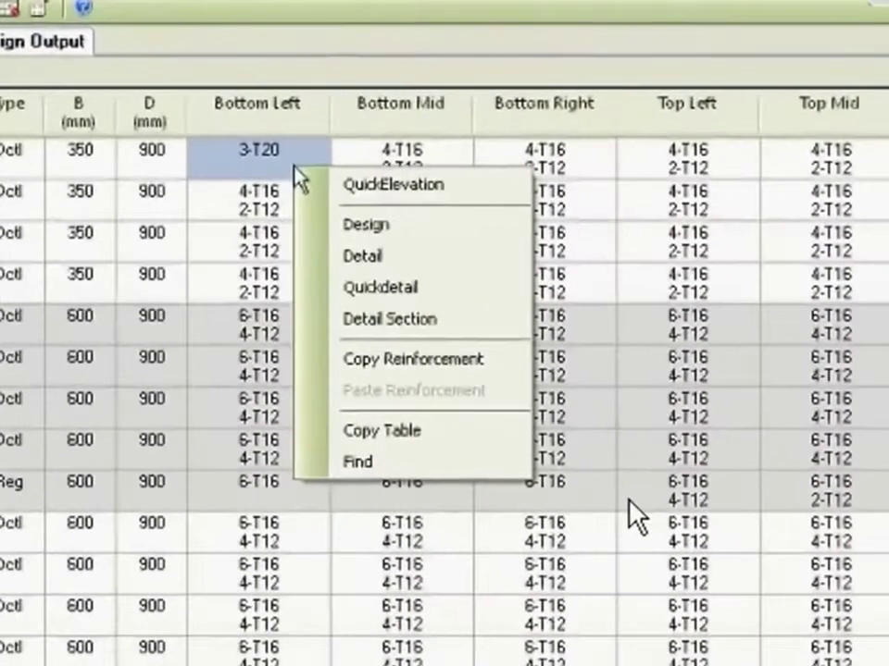
click(344, 361)
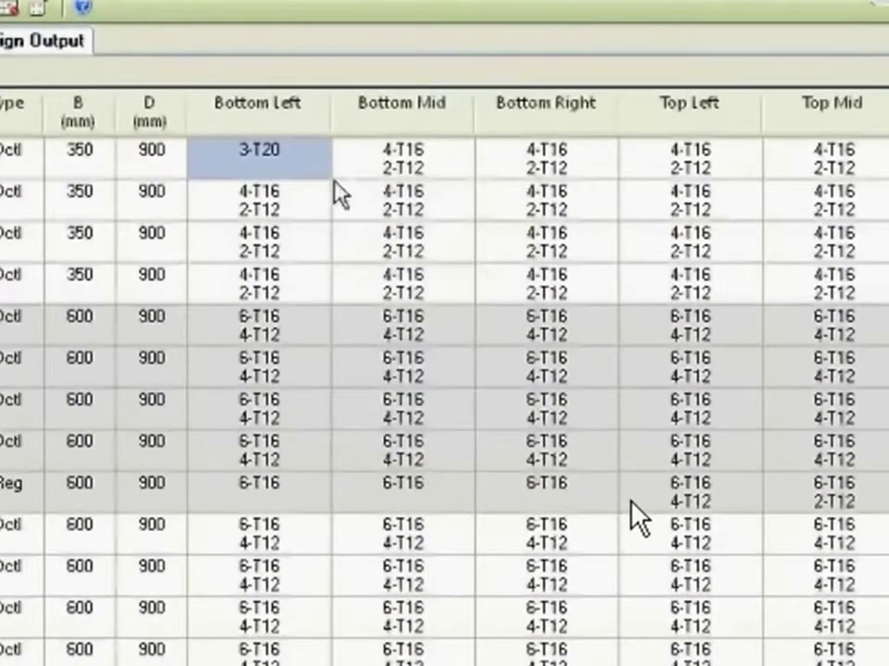
drag(294, 169, 498, 278)
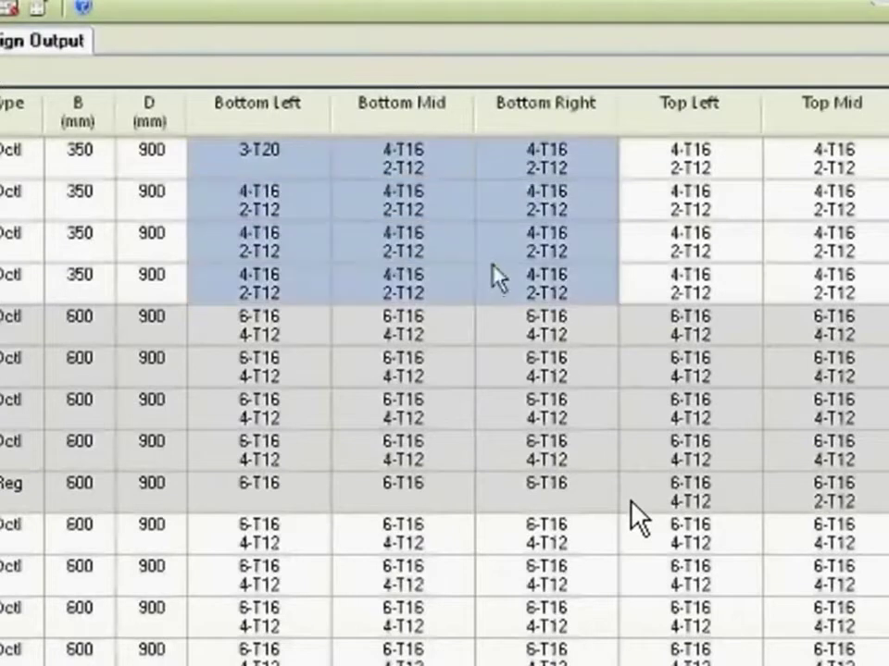
right_click(498, 278)
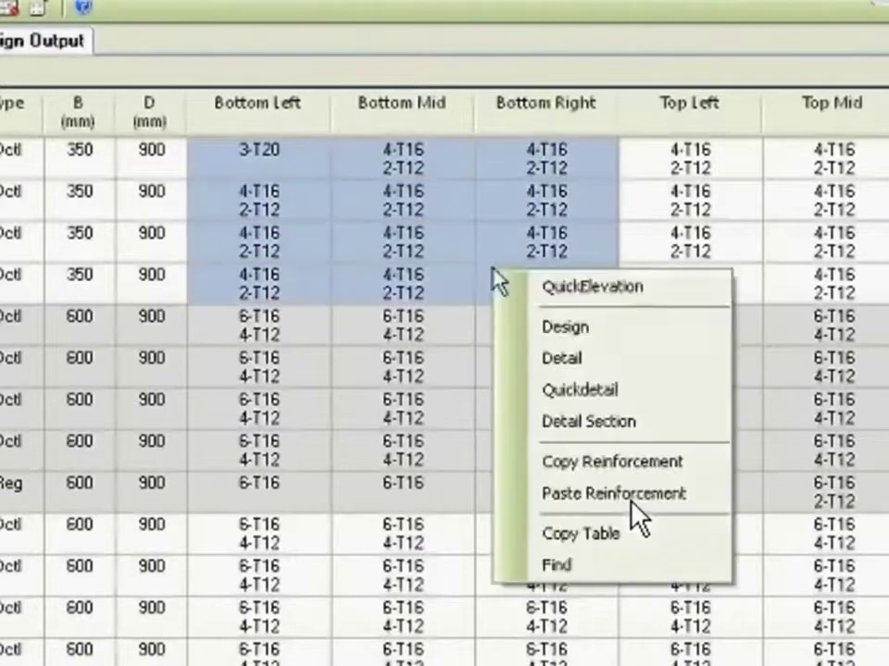
click(574, 494)
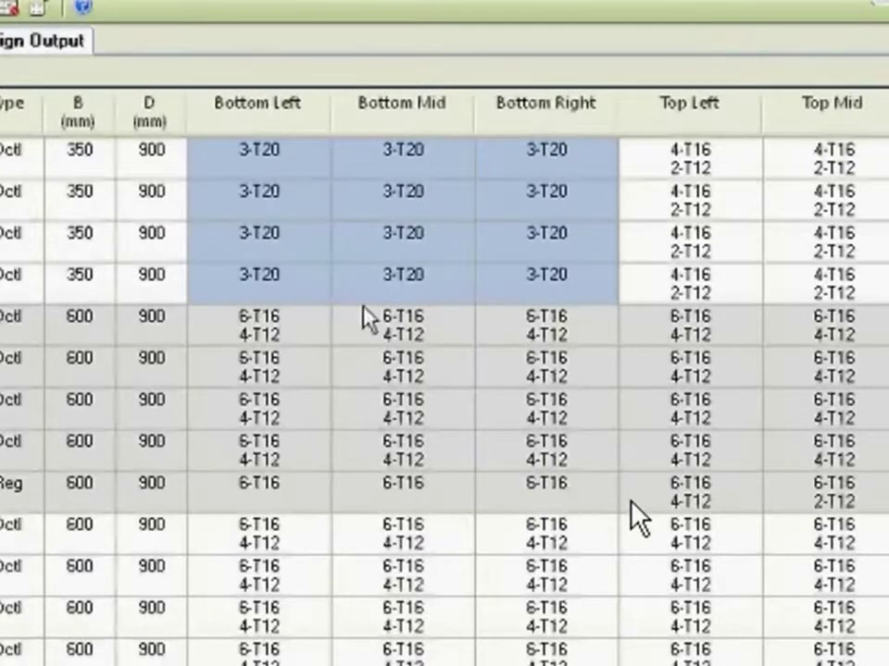
Display the elevation of beam group 1 in an enlarged pane and examine the reinforcement of beam B1's span
click(239, 162)
right_click(239, 162)
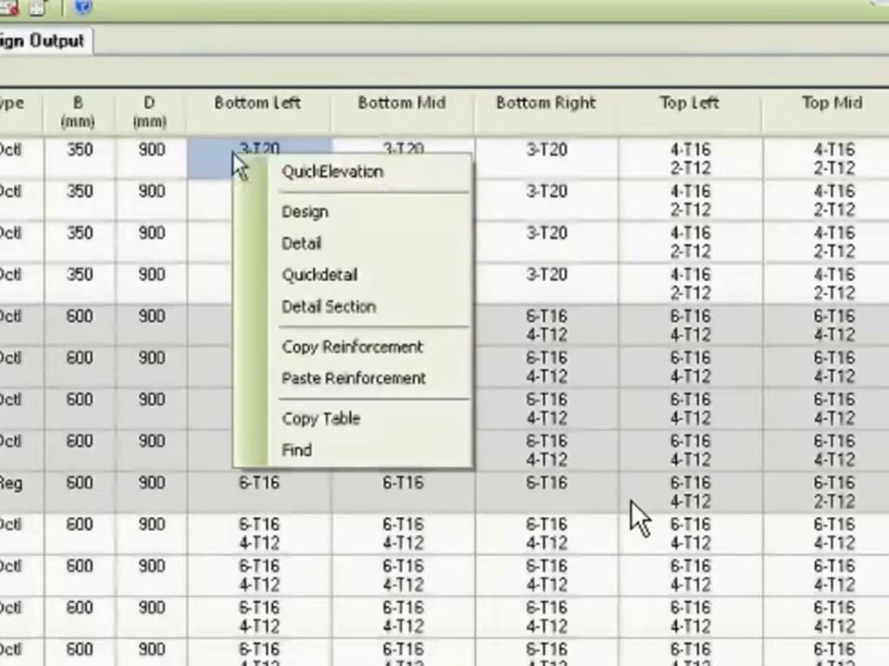
click(388, 304)
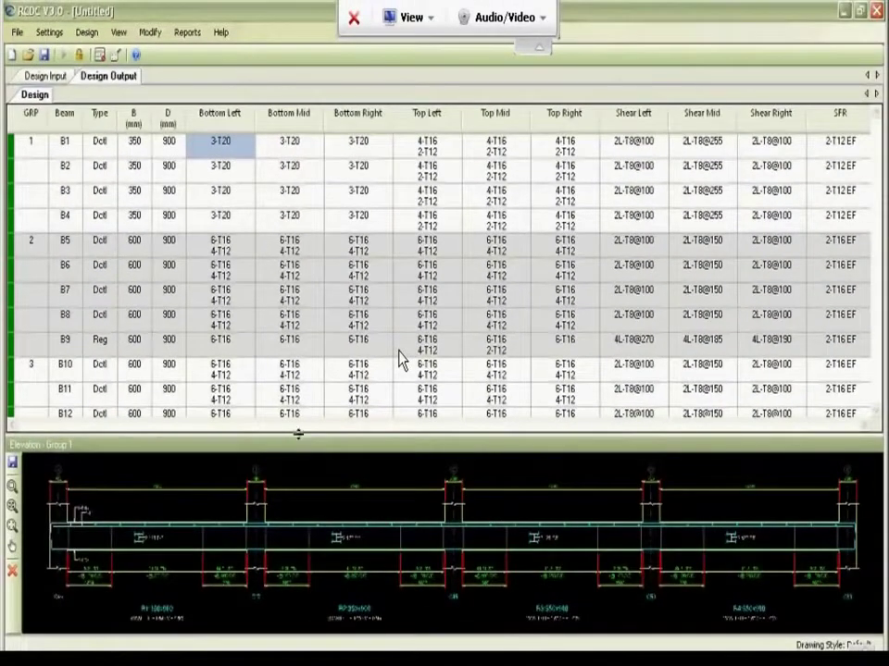
drag(297, 414, 304, 321)
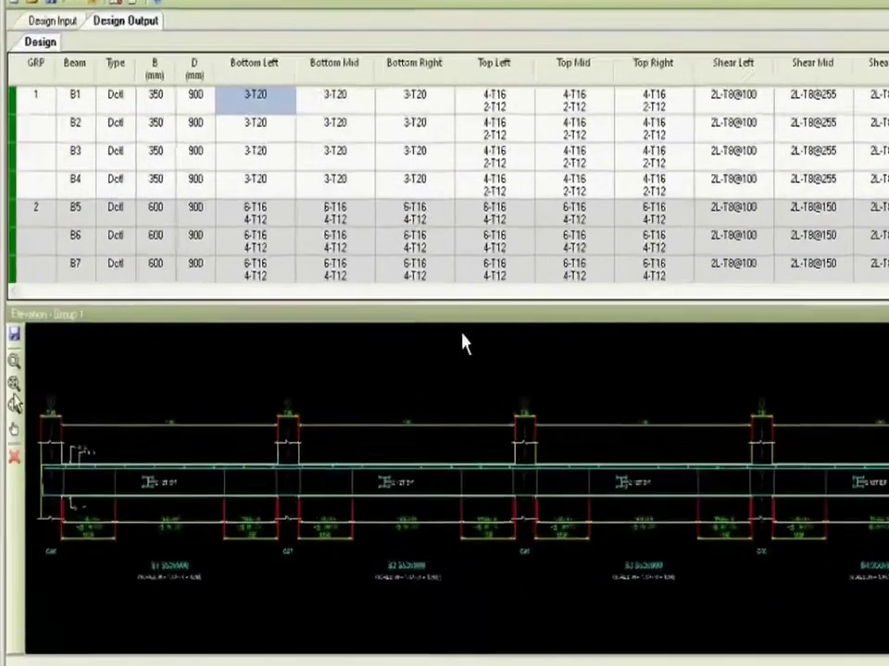
click(33, 254)
drag(88, 294, 687, 622)
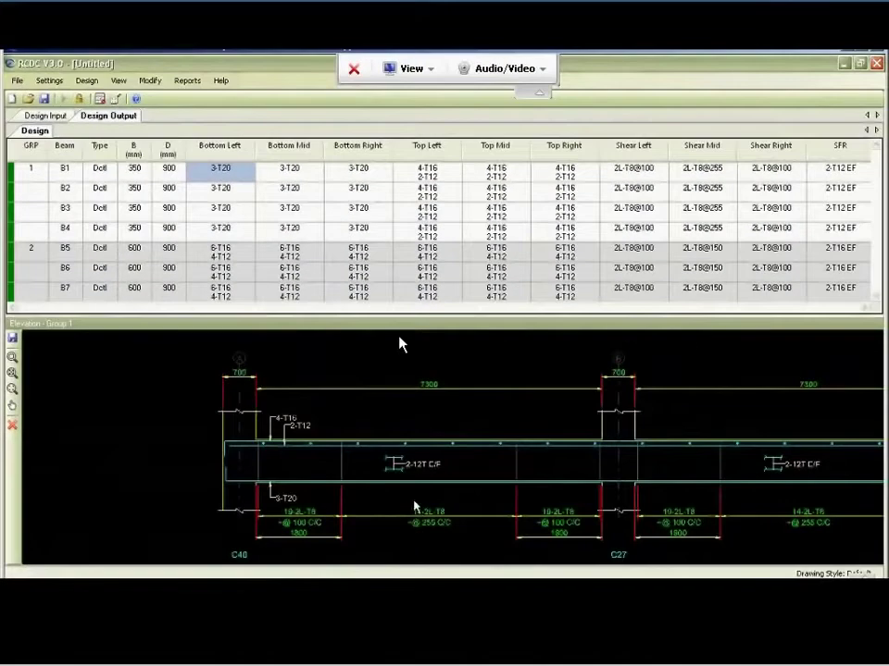
scroll(415, 508, up, 2)
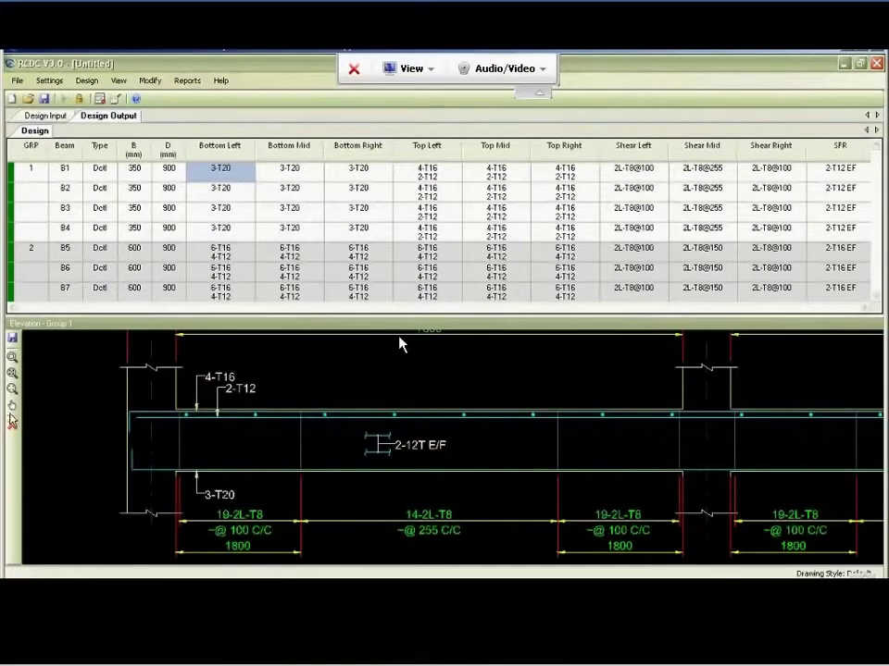
Examine the bars and stirrup zones along all spans of the group 1 elevation, and close the elevation
drag(486, 480, 367, 474)
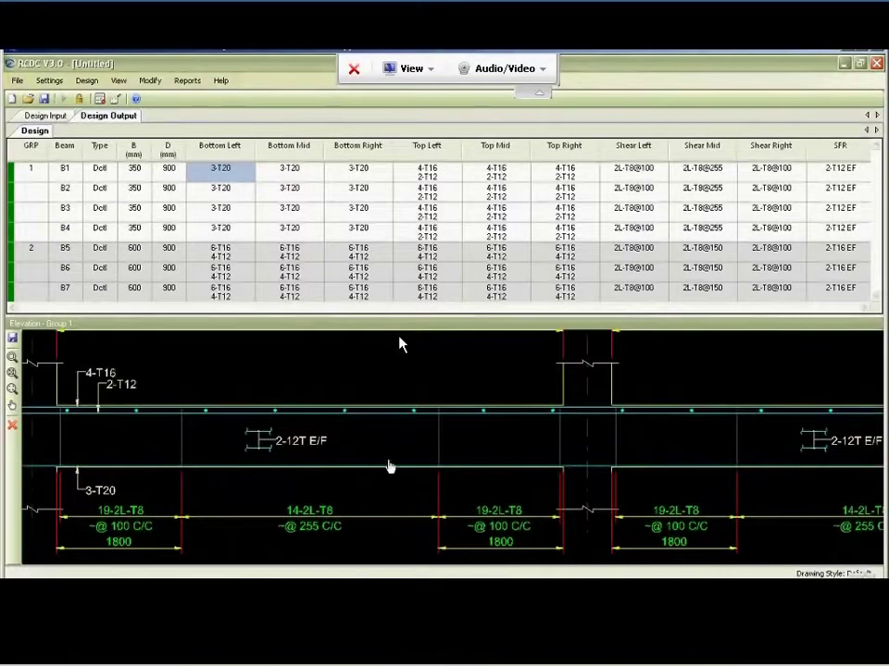
scroll(390, 468, down, 1)
drag(687, 462, 472, 465)
drag(759, 462, 491, 465)
drag(796, 465, 581, 465)
drag(847, 380, 324, 357)
drag(847, 347, 630, 357)
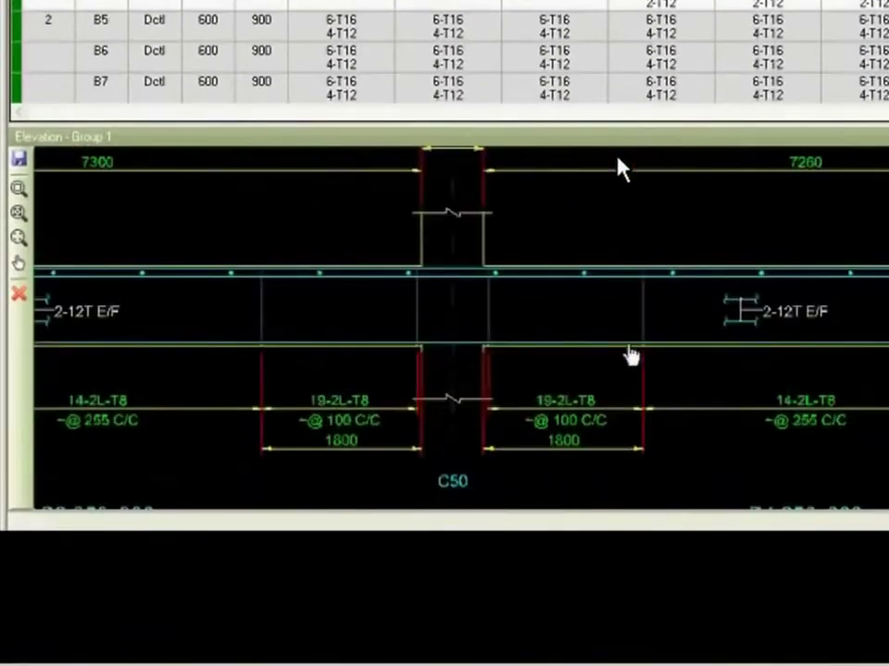
scroll(561, 355, down, 1)
mouse_move(315, 310)
mouse_down()
mouse_move(821, 348)
mouse_move(882, 341)
mouse_up()
drag(347, 424, 826, 396)
drag(248, 392, 384, 424)
drag(535, 512, 394, 487)
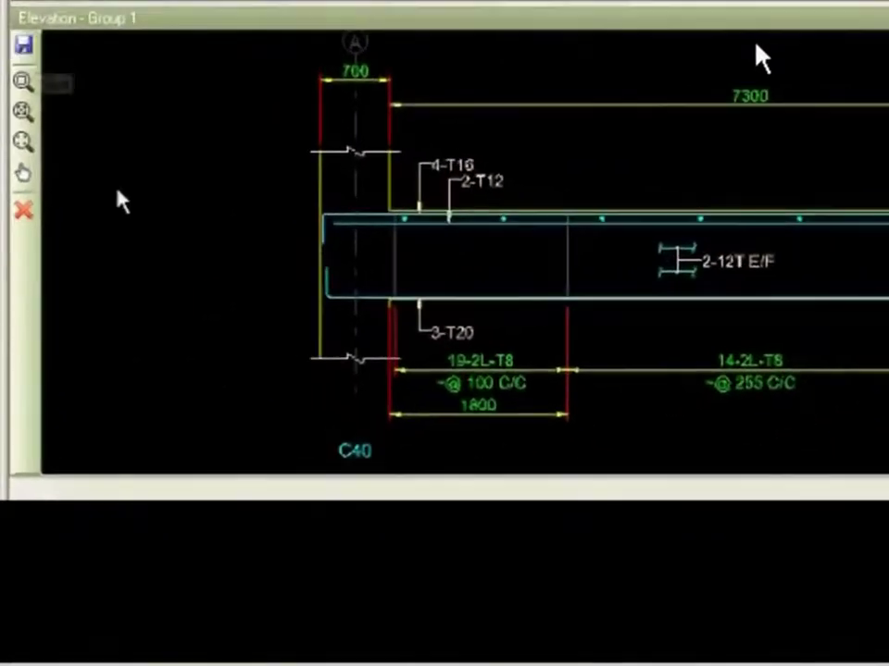
scroll(127, 198, down, 3)
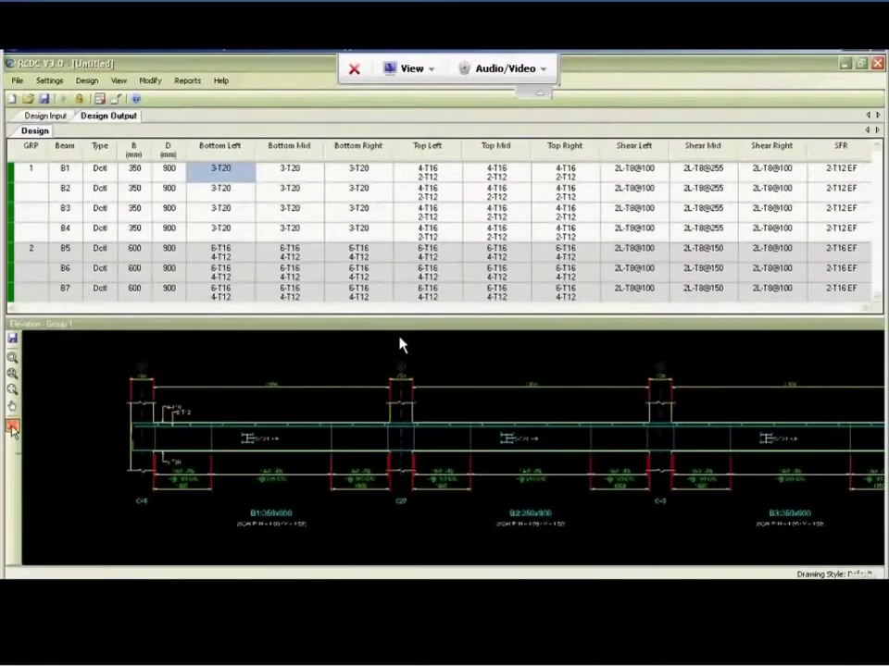
click(23, 210)
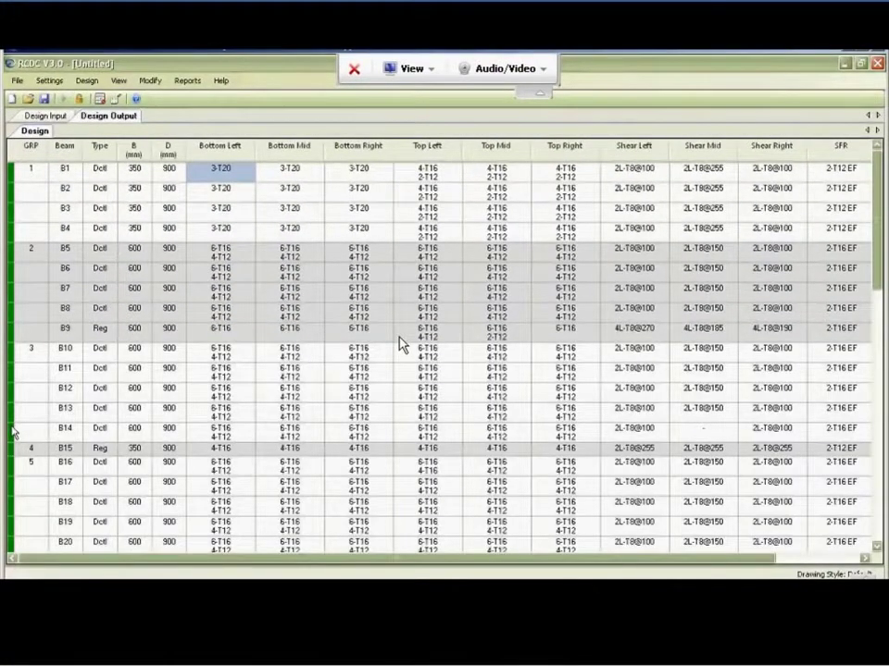
Check the bottom left reinforcement of beams B5 and B1 in the design output table
click(214, 257)
double_click(214, 258)
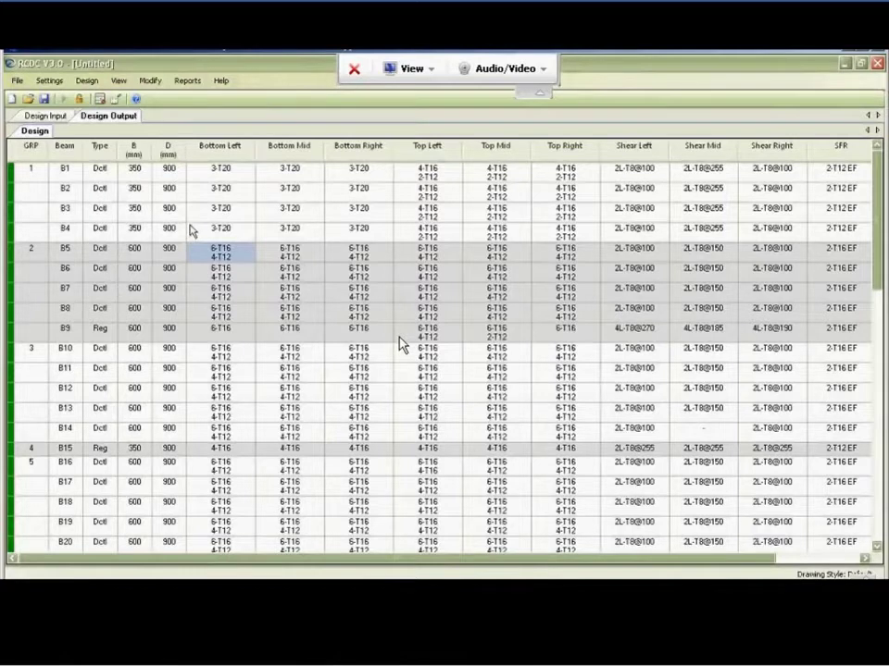
click(222, 171)
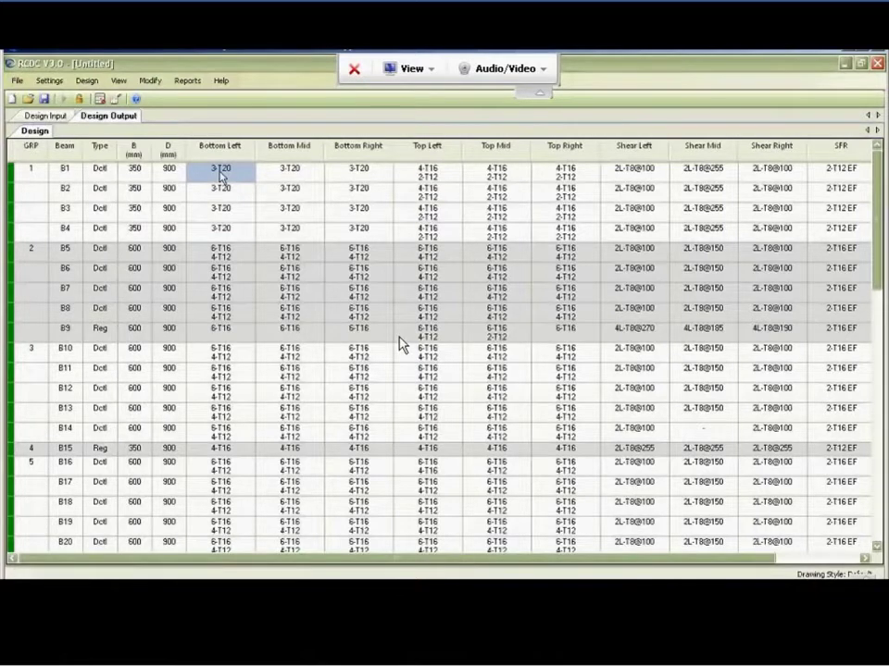
Use Quickdetail on beam group 1 to set the bottom steel diameter to 25 and the top steel diameter to 20
click(424, 173)
click(226, 173)
right_click(226, 173)
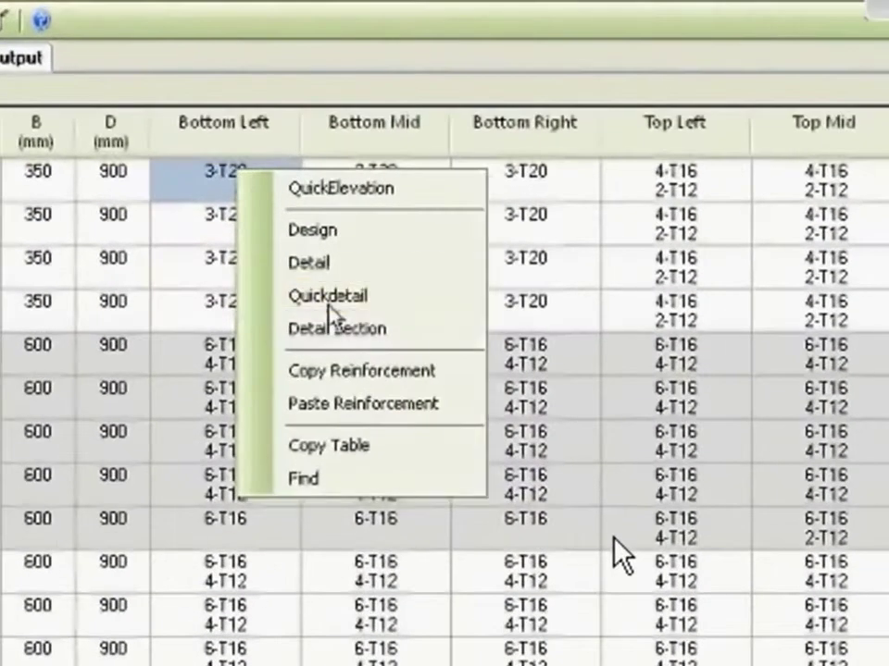
click(326, 298)
click(250, 231)
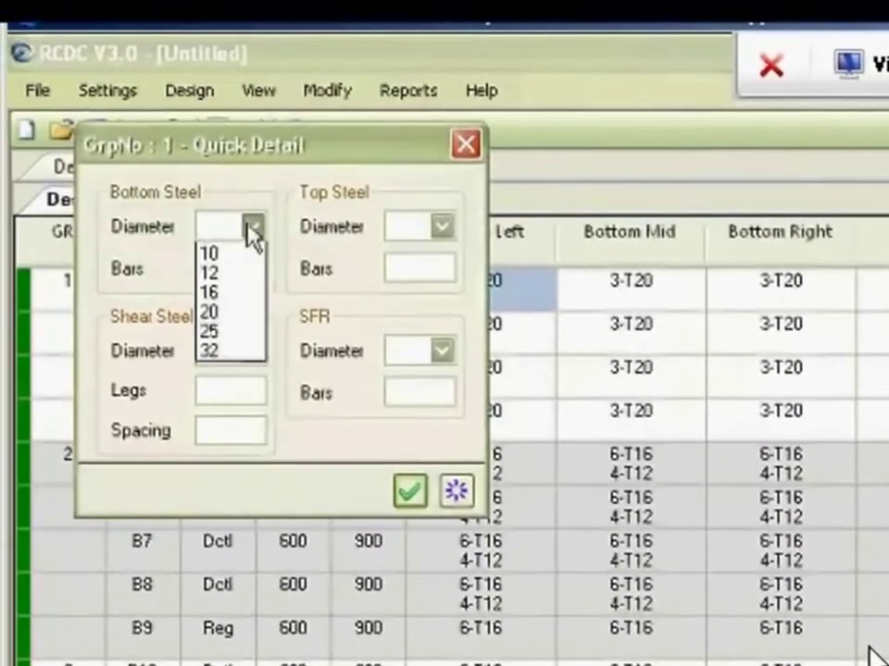
click(215, 369)
click(424, 233)
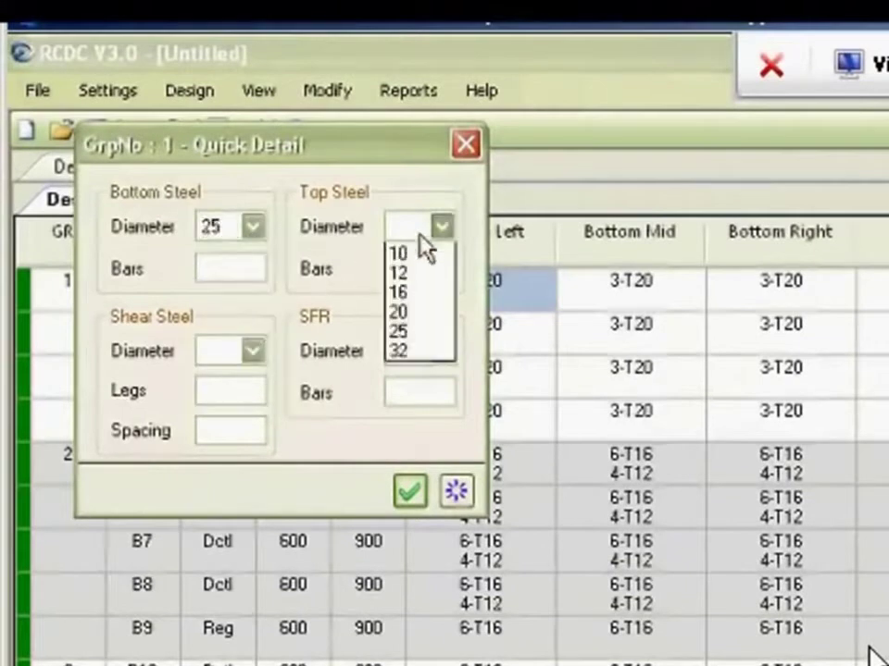
click(411, 355)
click(410, 491)
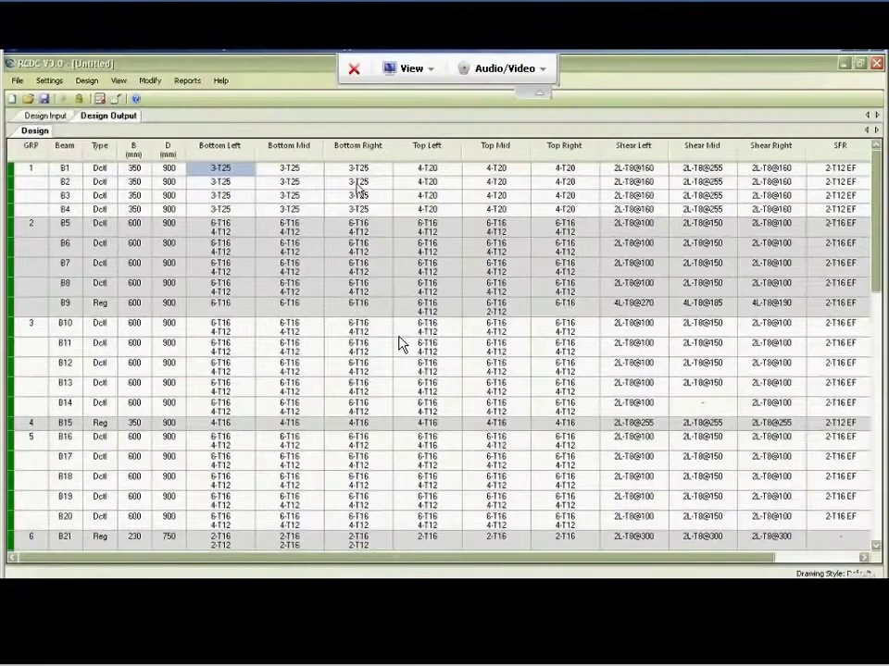
click(410, 171)
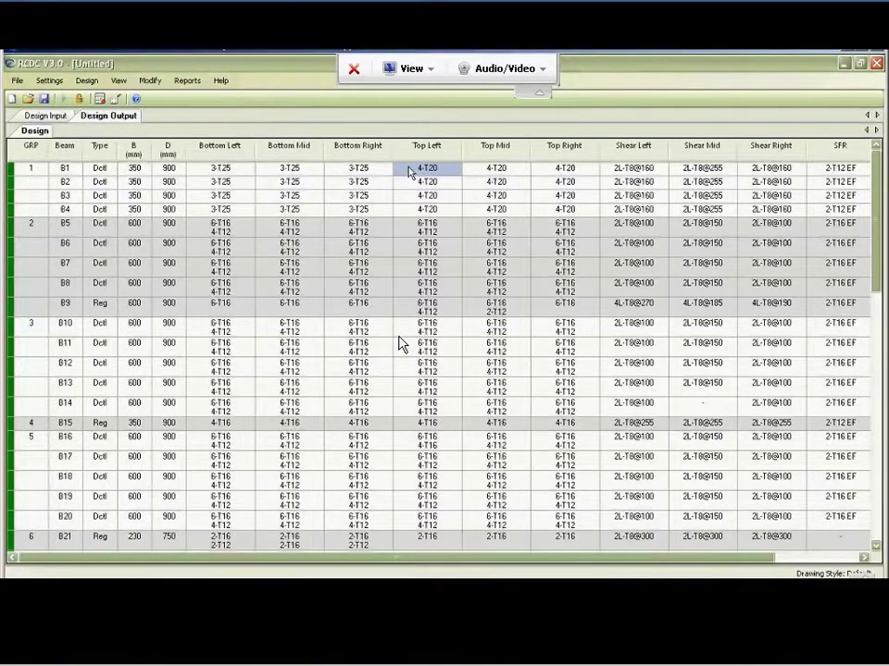
click(344, 172)
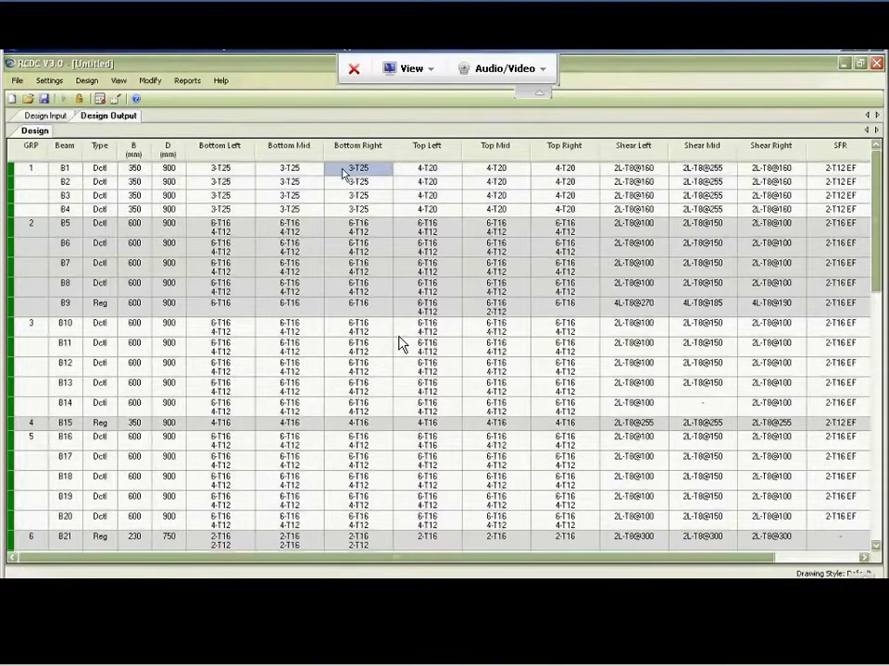
right_click(344, 174)
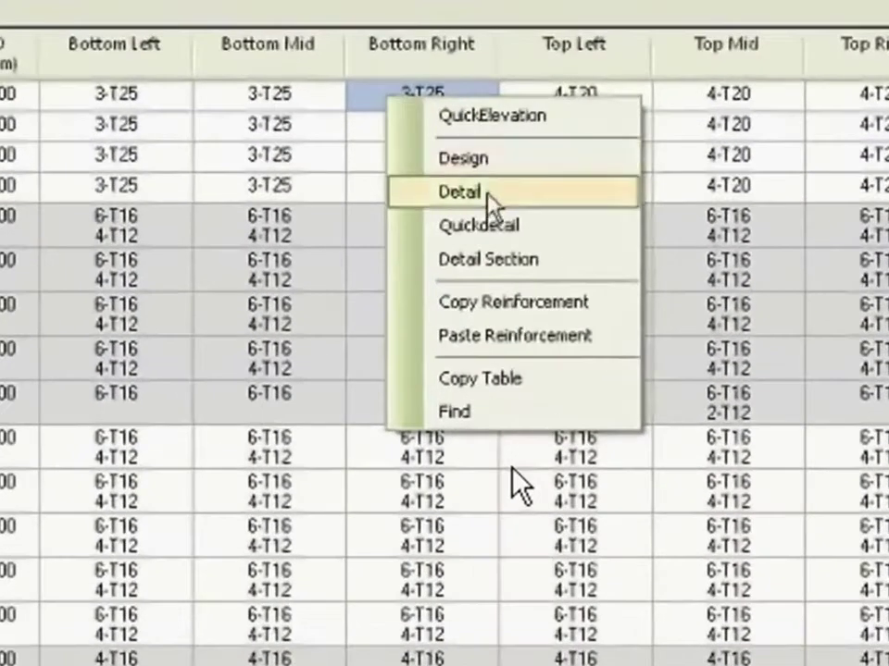
click(489, 192)
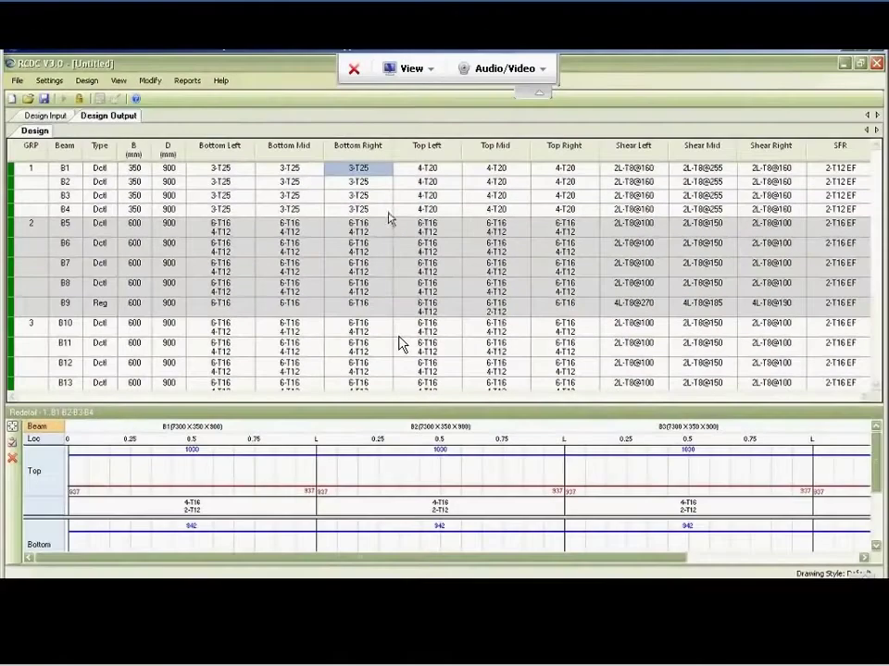
click(12, 457)
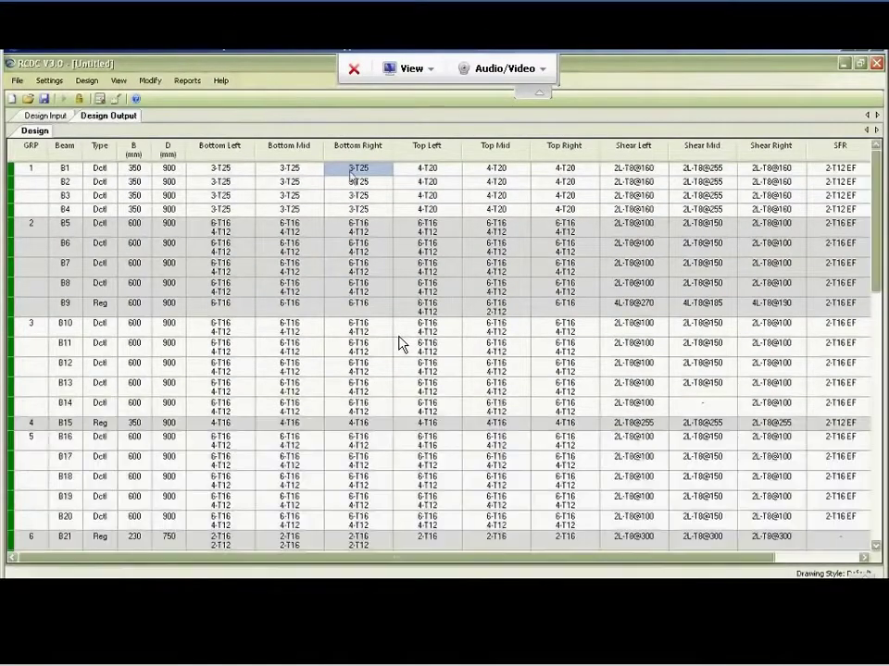
Redesign beam group 1 from its design parameters and apply the new reinforcement to the design output table
right_click(351, 178)
click(377, 194)
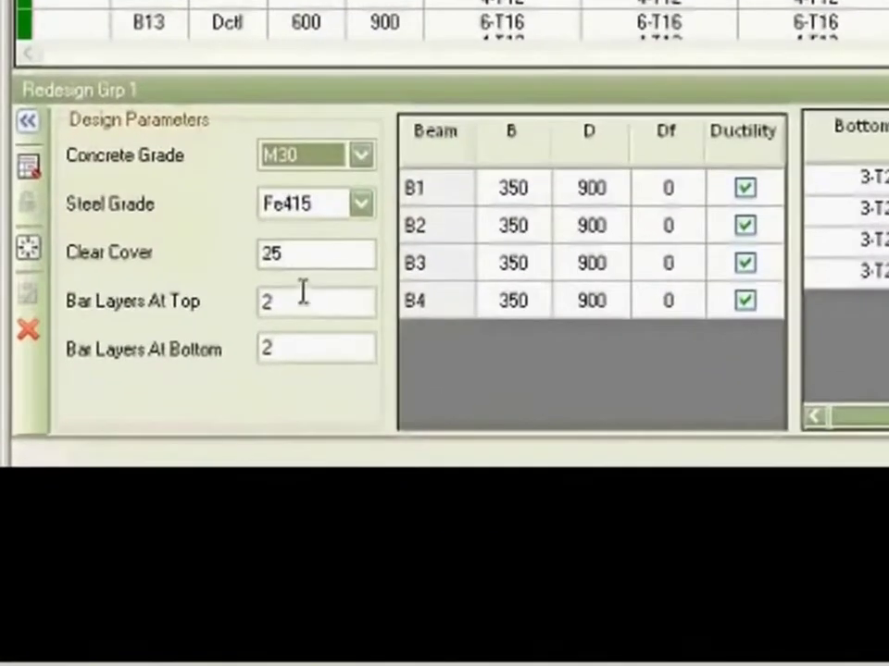
click(139, 496)
click(291, 349)
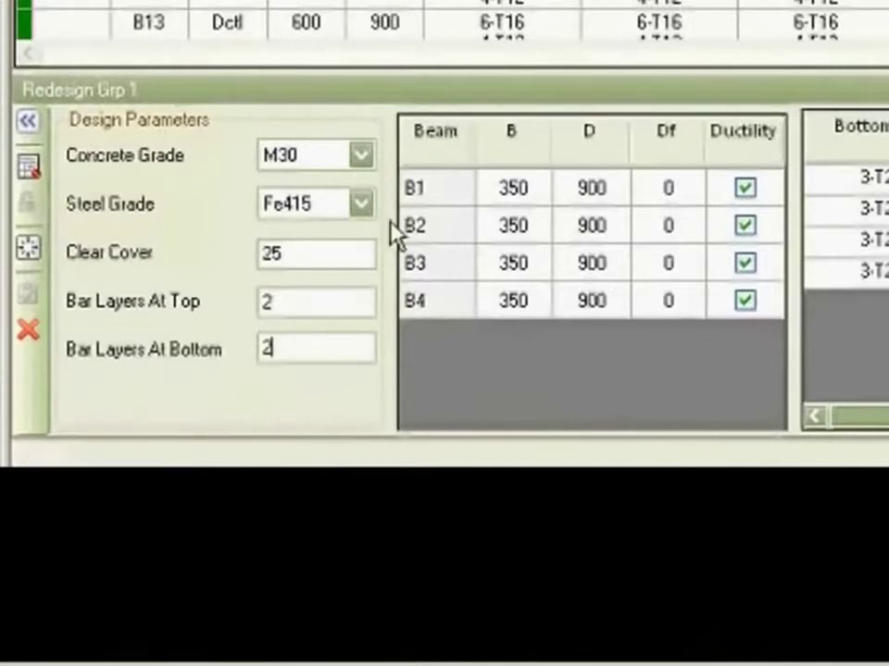
click(362, 154)
click(360, 189)
click(360, 189)
click(326, 202)
click(27, 168)
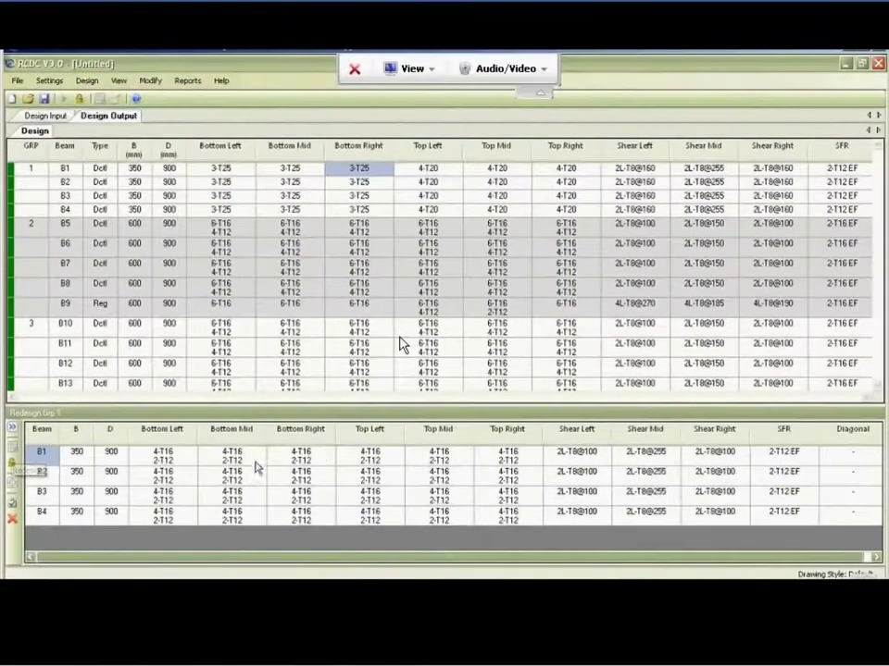
click(11, 503)
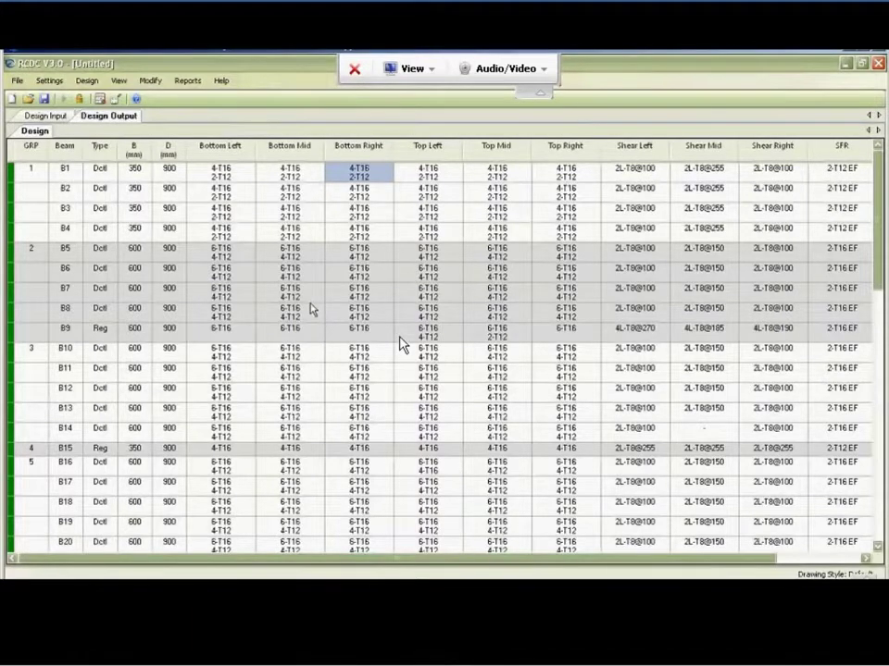
Display the detail diagrams of beam group 5 from beam B16, and close them
click(312, 308)
scroll(312, 309, down, 4)
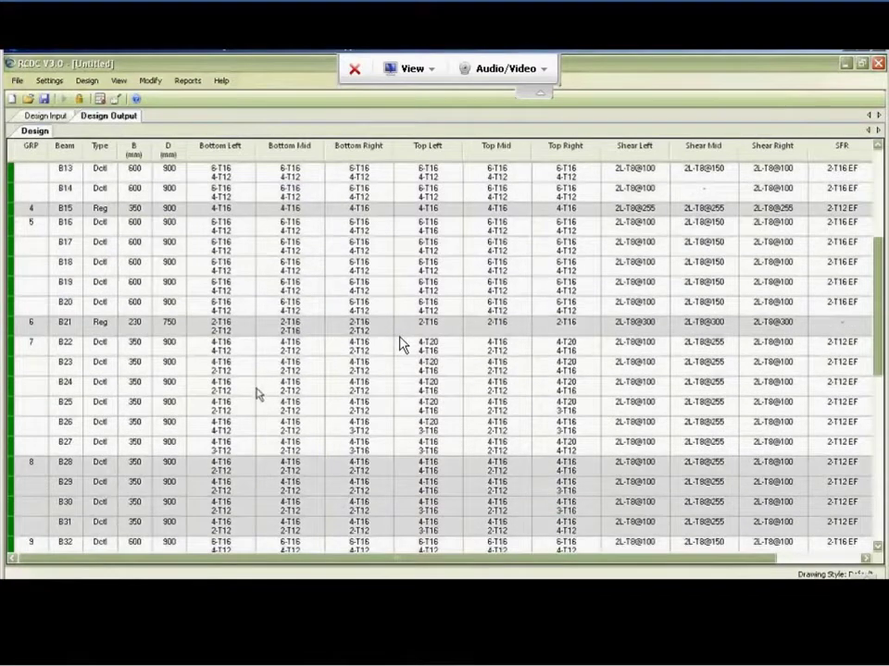
right_click(227, 222)
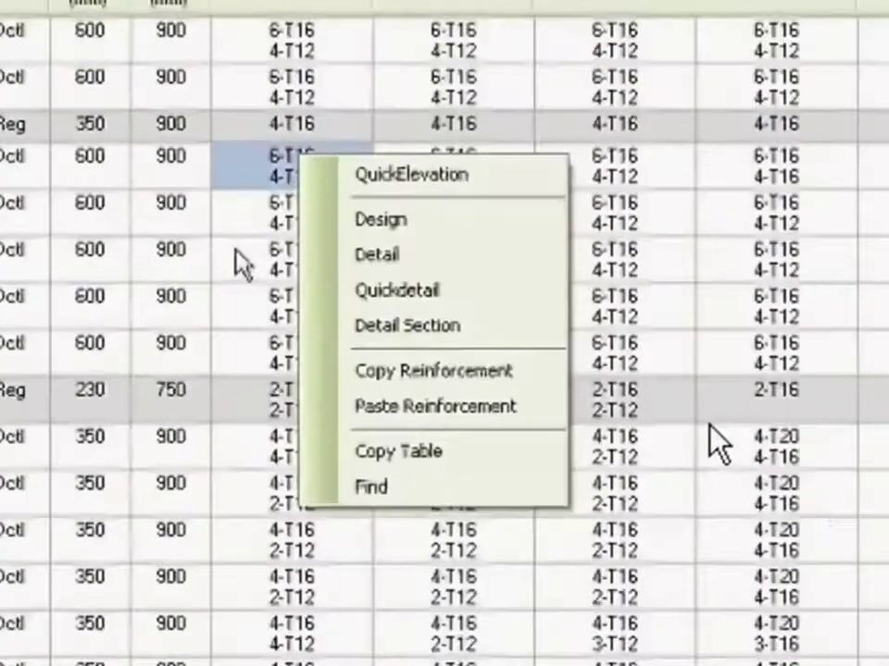
click(519, 296)
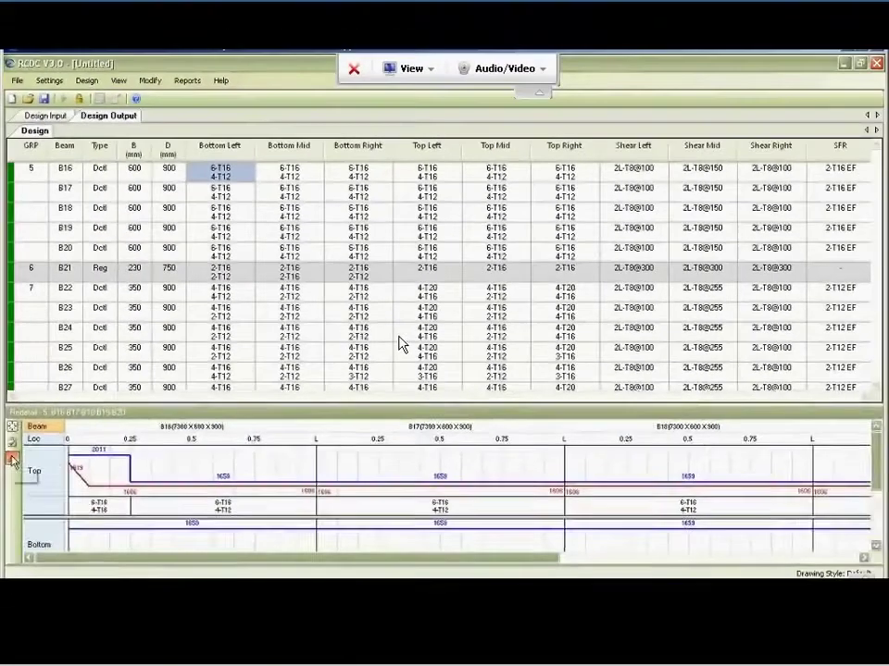
click(13, 458)
Open the detail diagrams of beam group 7, starting from beam B22, in an enlarged pane
click(207, 294)
right_click(207, 295)
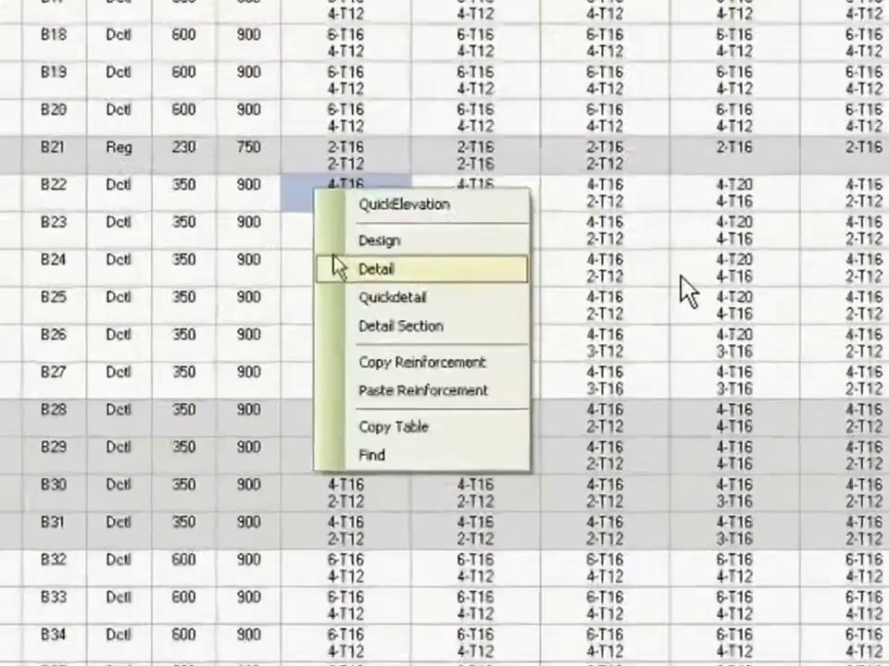
click(421, 233)
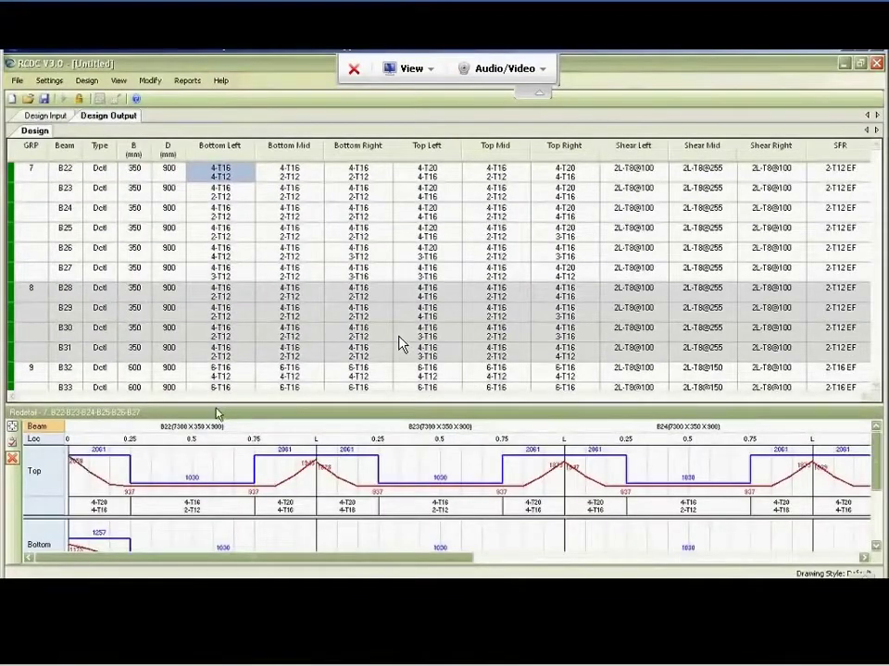
drag(216, 403, 216, 282)
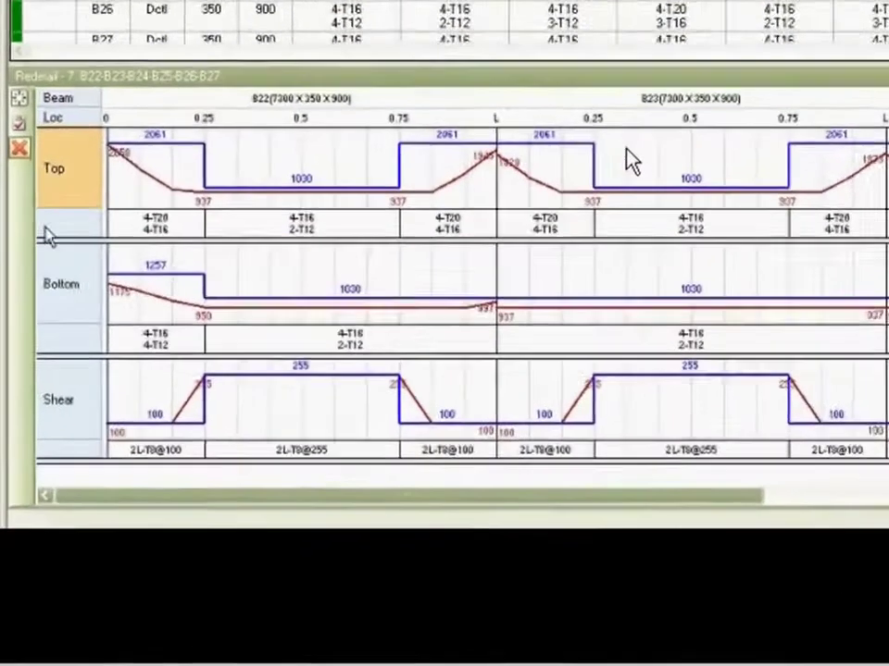
Examine the top, bottom and shear rows of the group 7 detail along beam B22
click(32, 420)
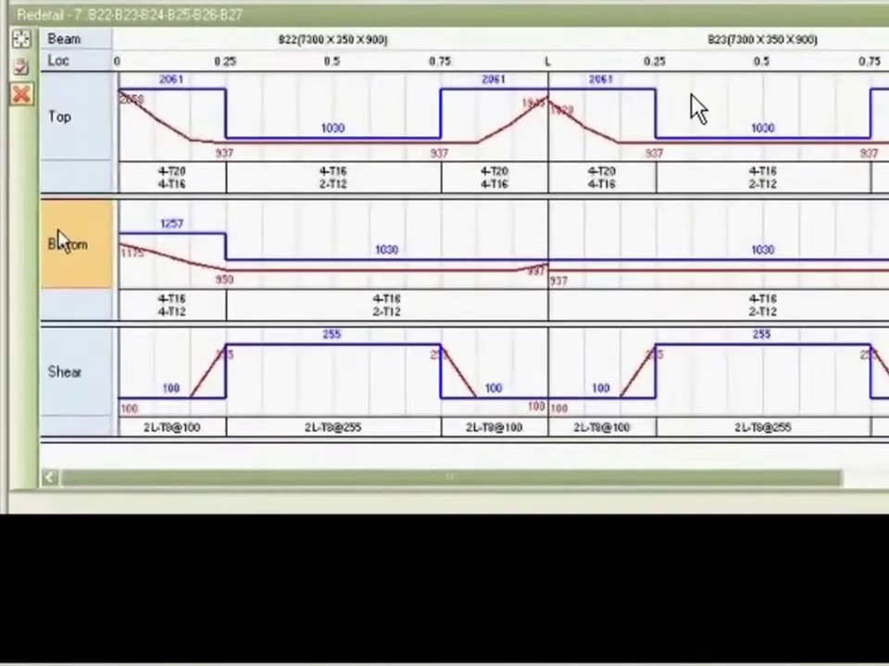
click(80, 373)
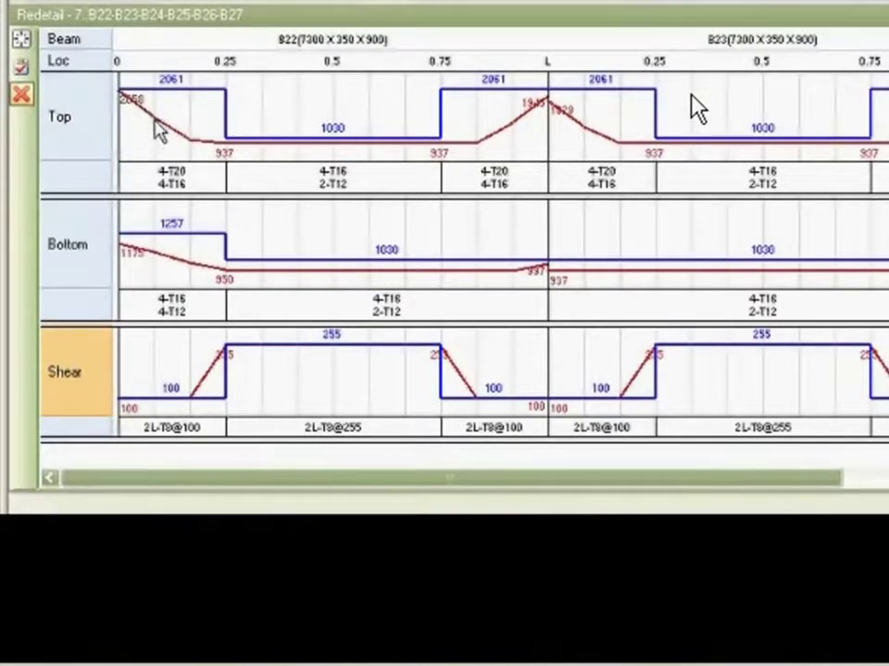
mouse_move(165, 128)
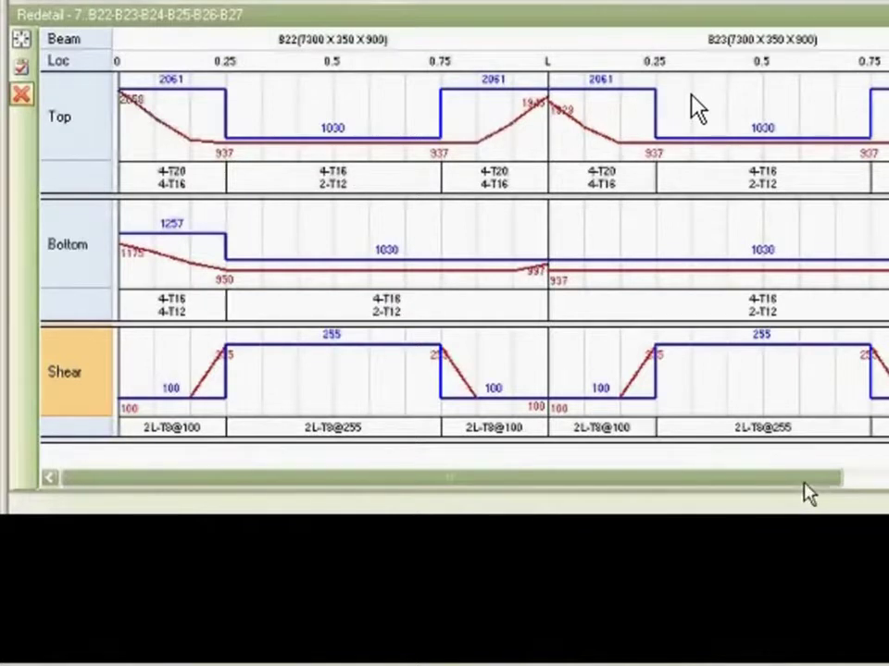
drag(811, 482, 664, 511)
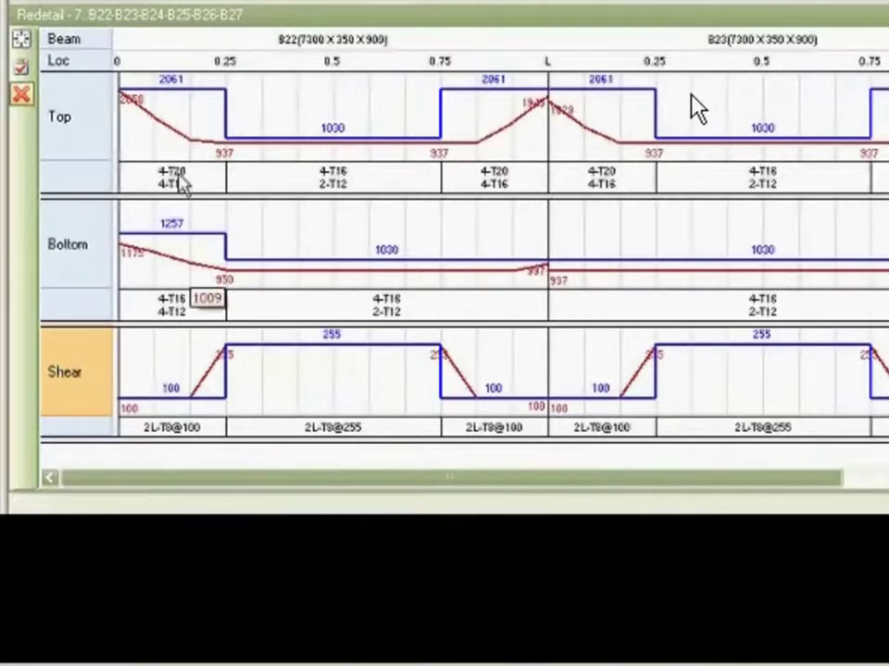
Copy the 4-T20, 4-T16 top reinforcement from beam B22's start zone and paste it into the beam's middle top zone
click(178, 181)
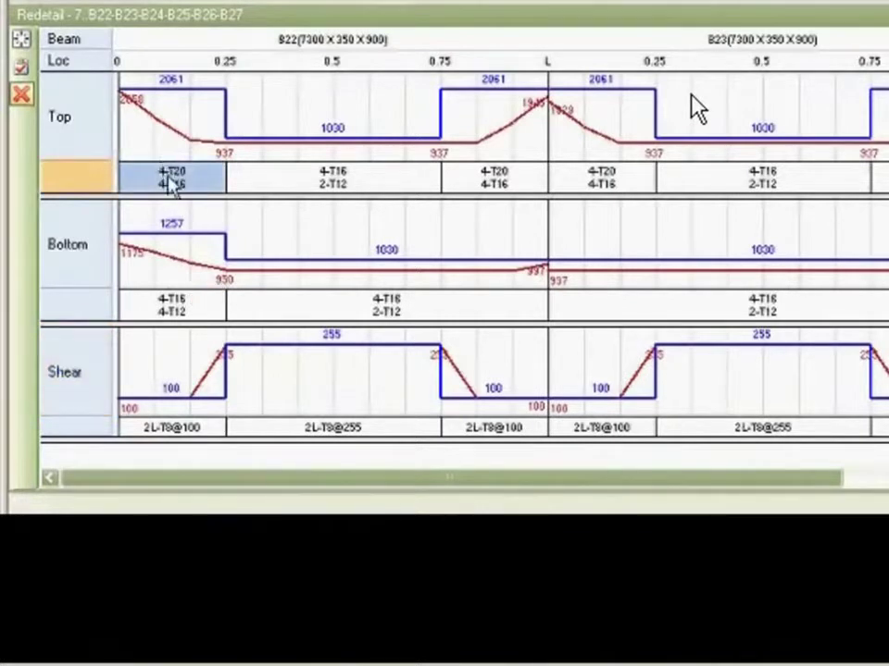
click(320, 185)
click(198, 189)
right_click(197, 191)
click(248, 232)
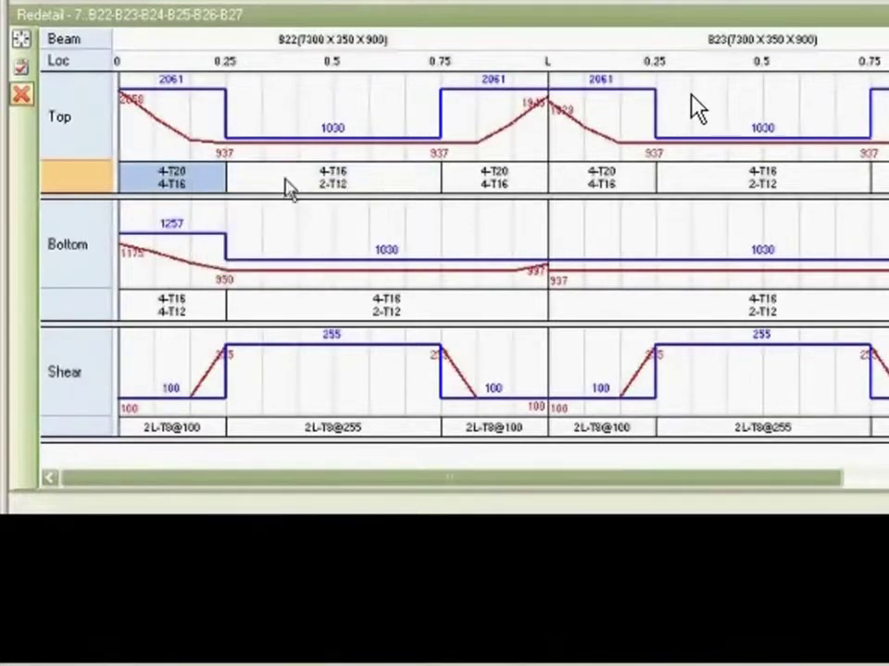
right_click(288, 189)
click(327, 253)
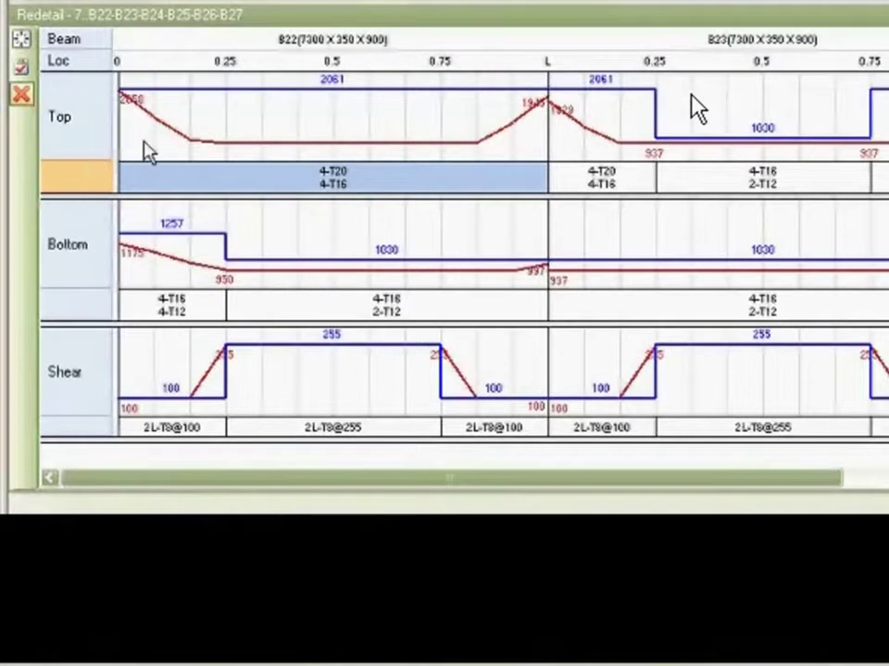
Set the second-layer top bar diameter to 20 over the first two divisions of beam B22 using Detail Section
click(165, 150)
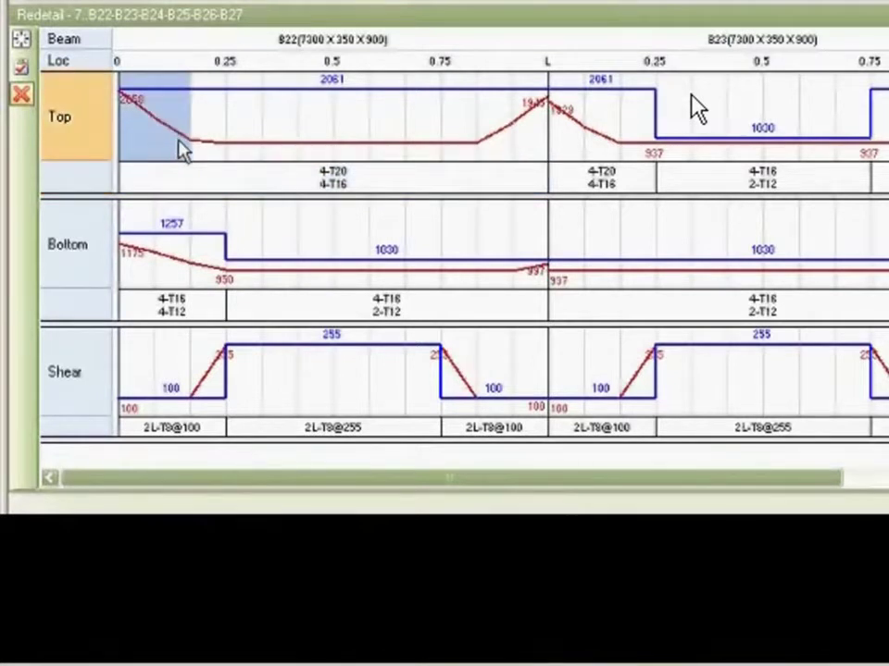
right_click(180, 148)
click(236, 159)
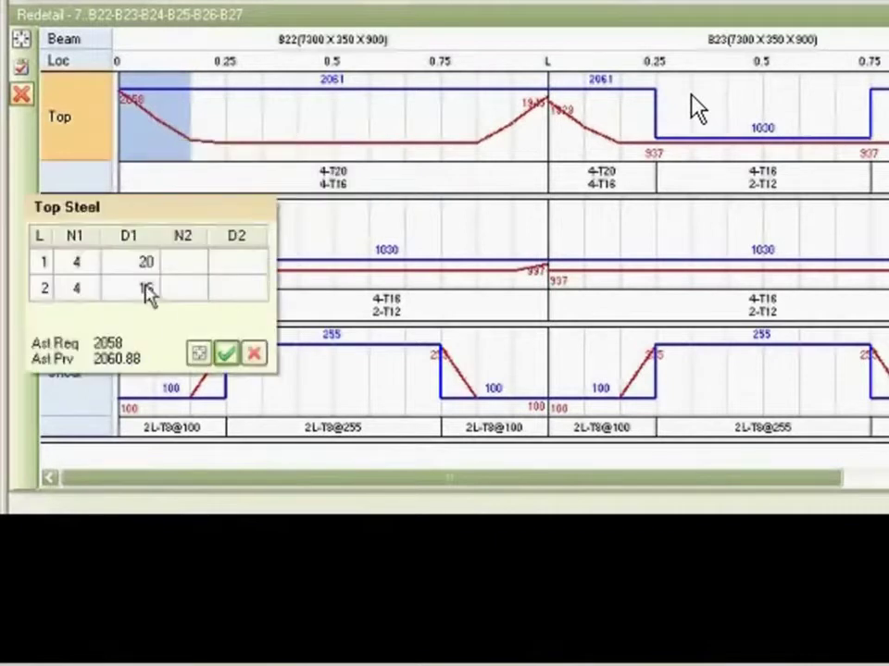
click(145, 290)
click(150, 288)
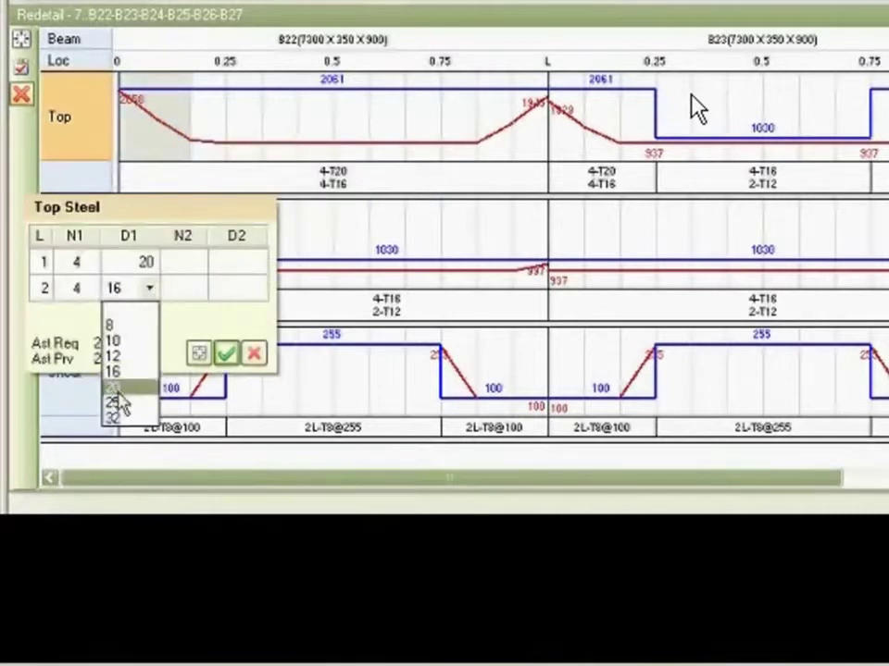
click(116, 387)
click(229, 355)
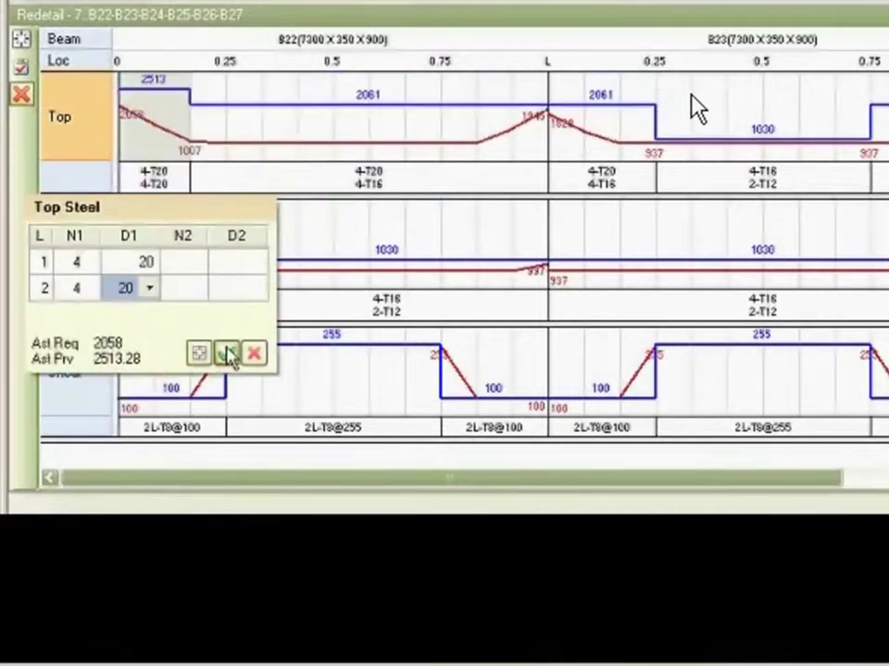
click(254, 356)
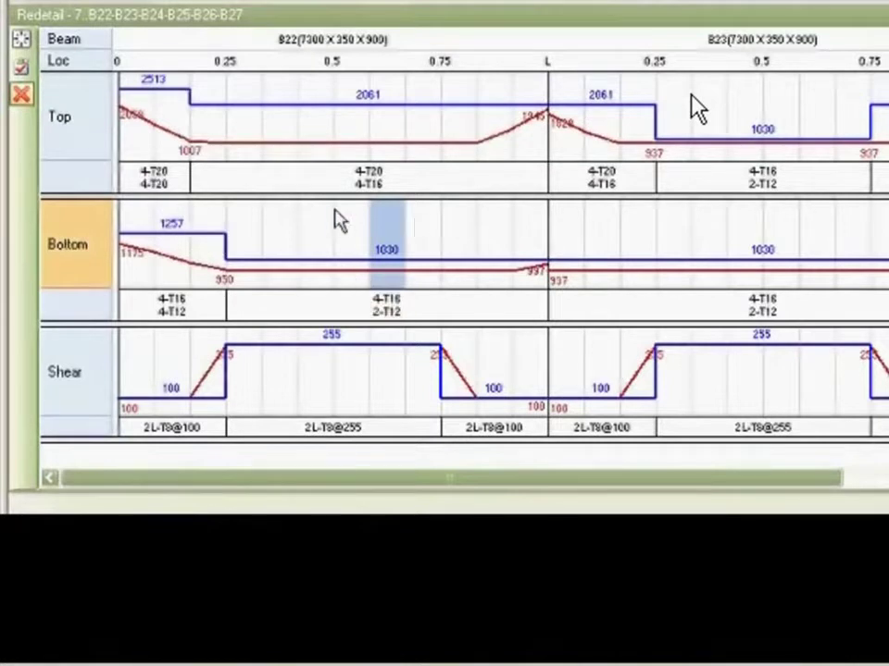
Copy the 4-T20, 4-T20 top reinforcement at beam B22's start and paste it from 0.75 to the beam's far end
click(171, 123)
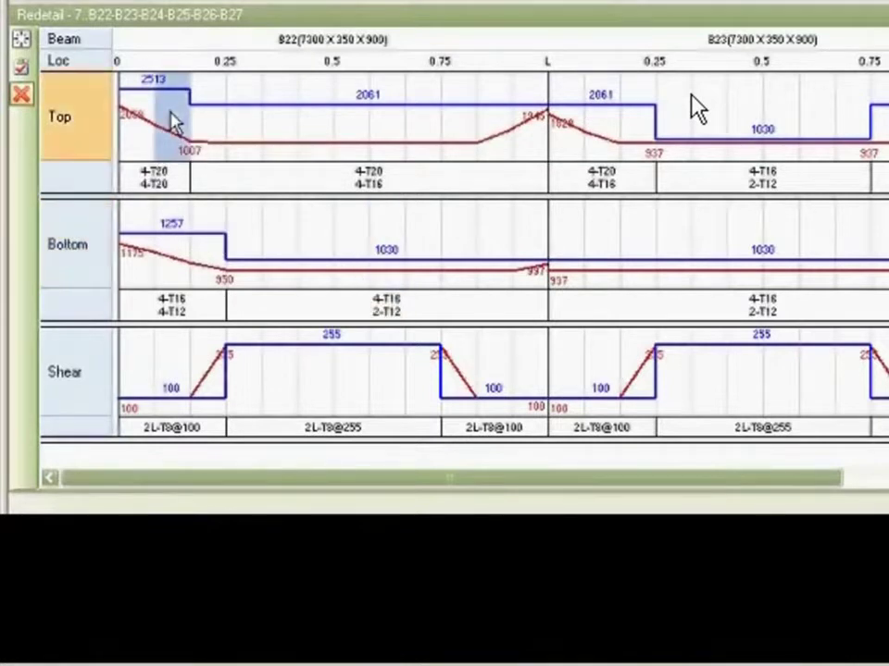
right_click(174, 122)
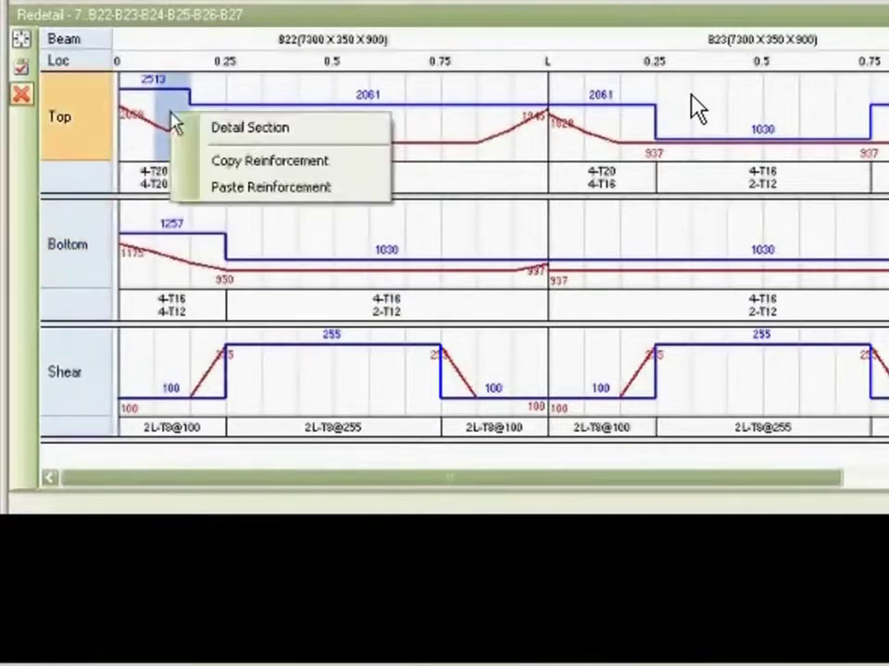
click(218, 163)
drag(453, 165, 535, 159)
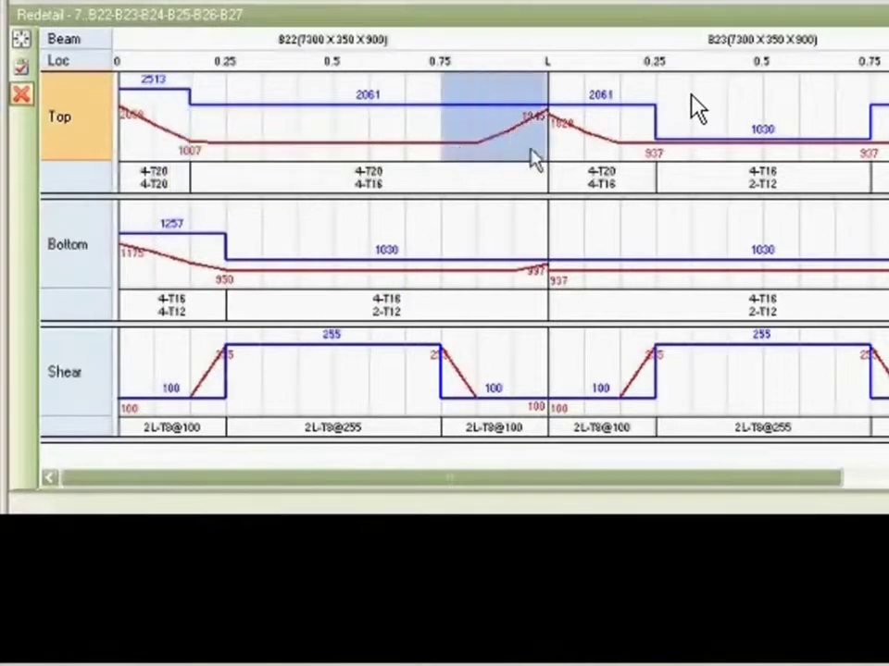
right_click(535, 159)
click(557, 224)
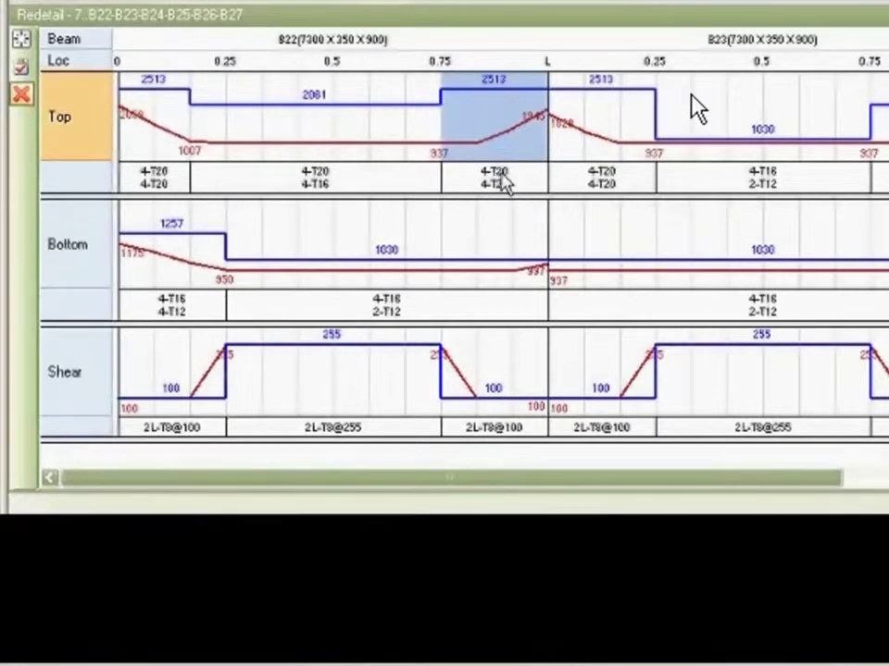
Apply the redetailed reinforcement of group 7, B22-B23-B24-B25-B26-B27, and return to the design table
mouse_move(553, 111)
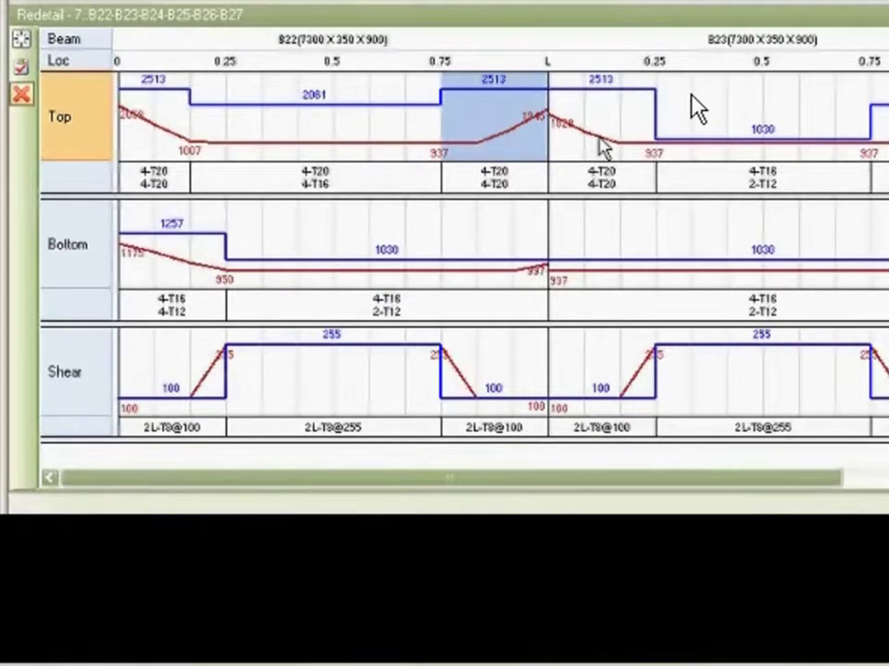
drag(780, 479, 722, 491)
click(23, 66)
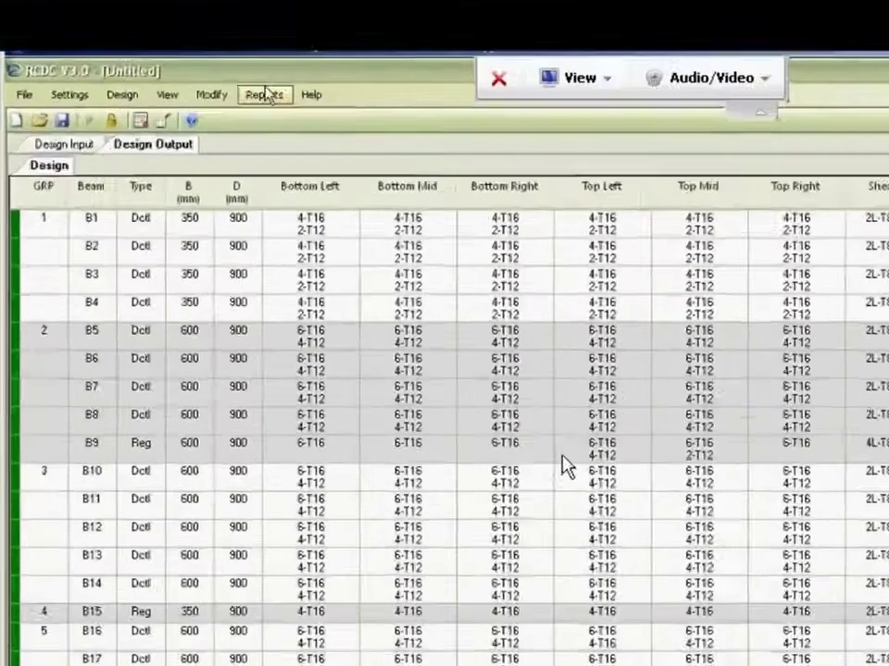
Generate the beam schedule and examine the reinforcement, shear stirrup, SFR and remarks columns for the first beams
click(186, 80)
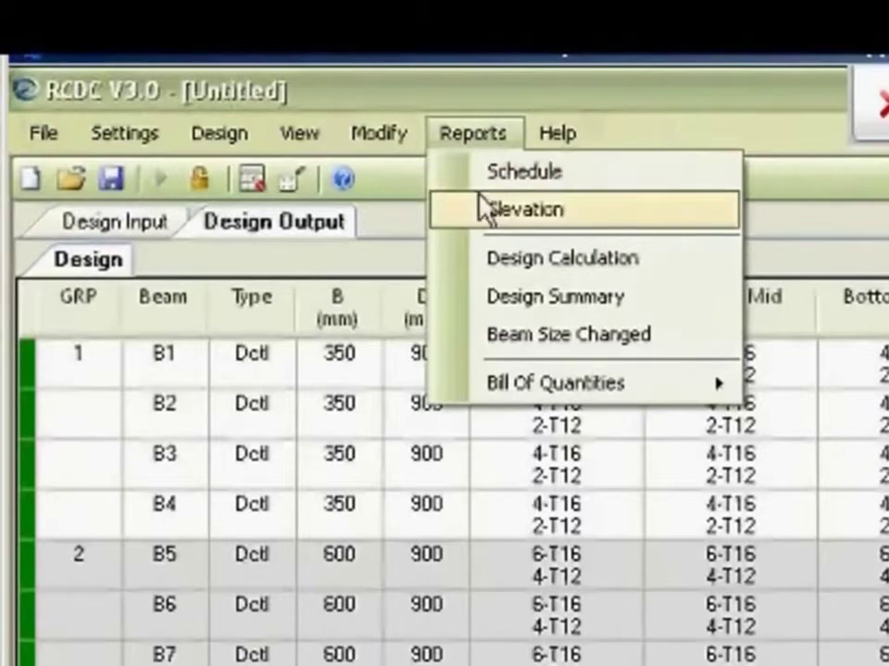
click(523, 180)
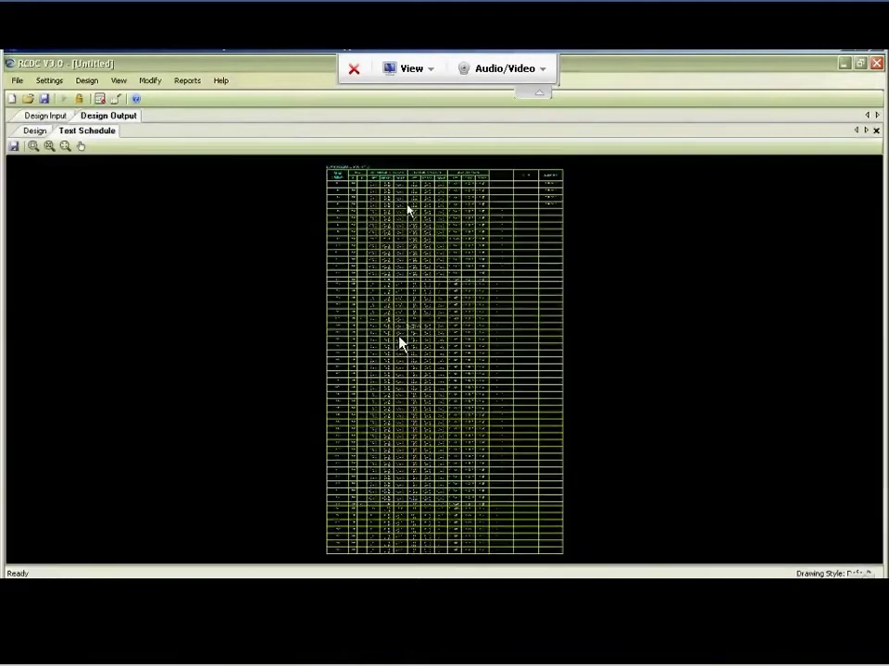
click(33, 145)
click(311, 163)
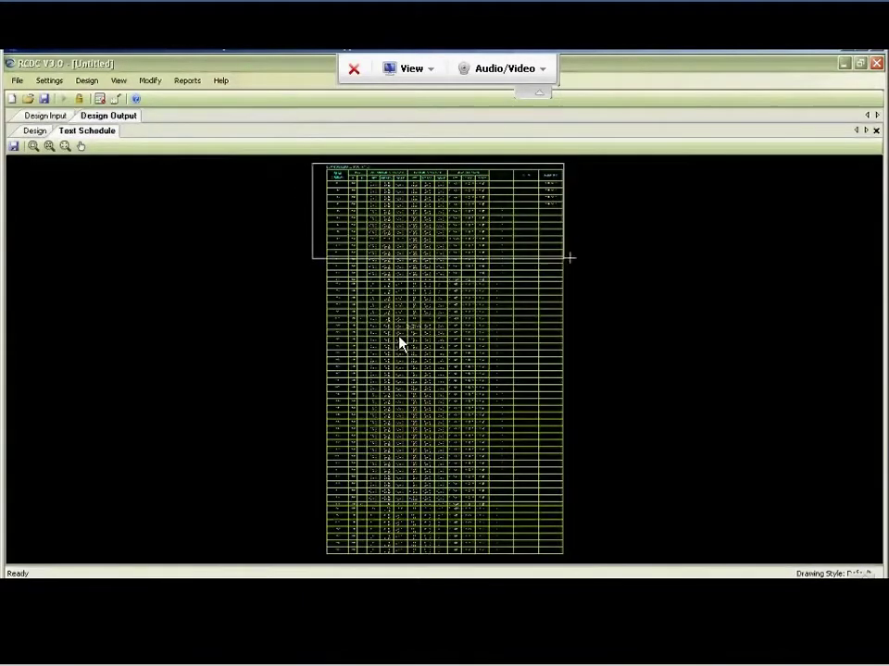
click(570, 259)
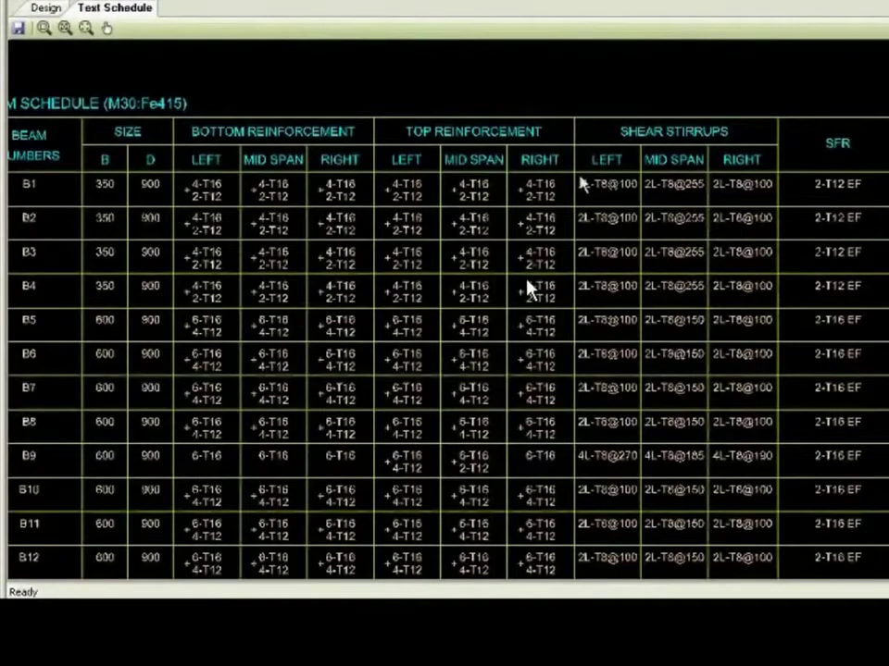
scroll(448, 173, down, 1)
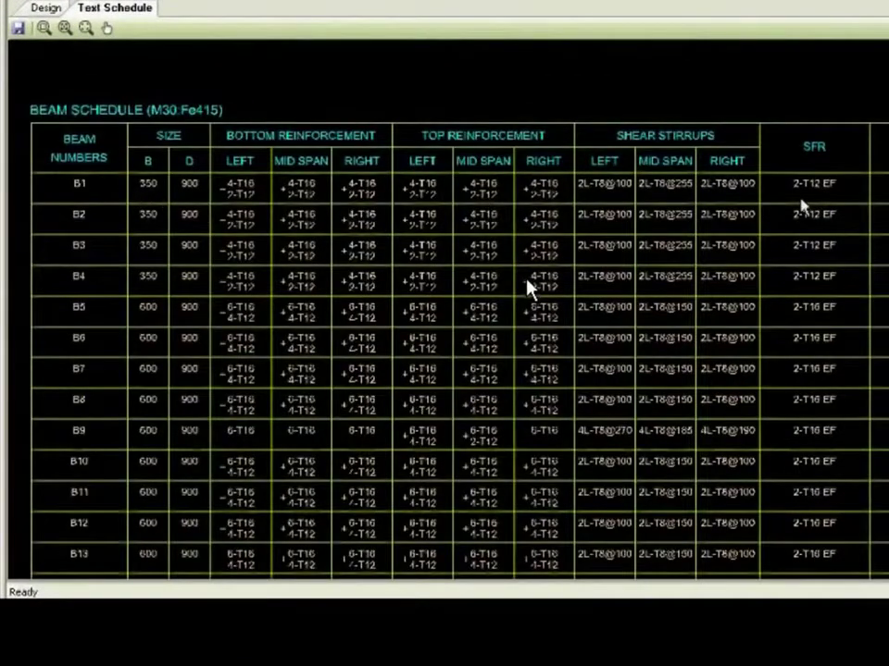
scroll(145, 119, up, 1)
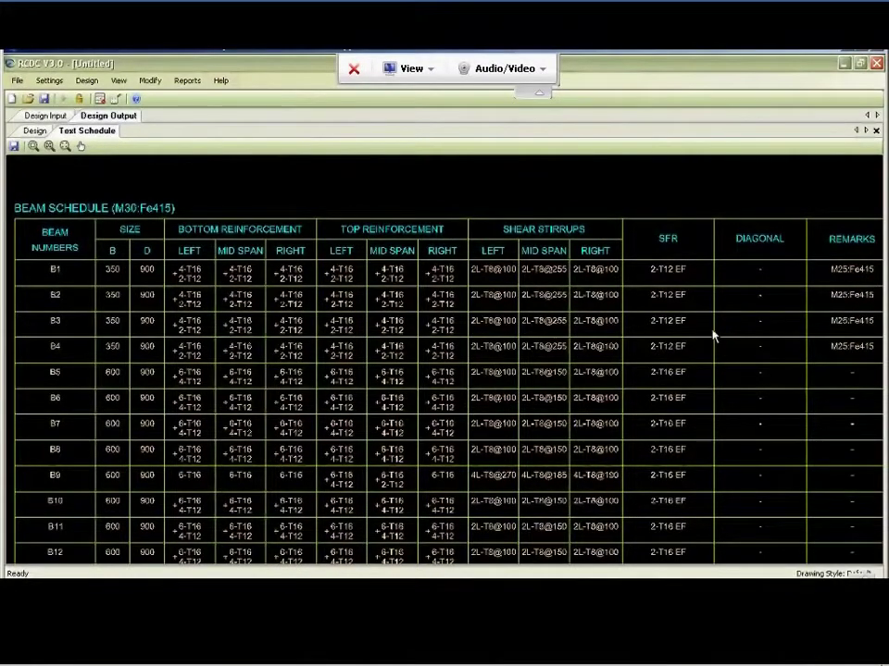
click(876, 131)
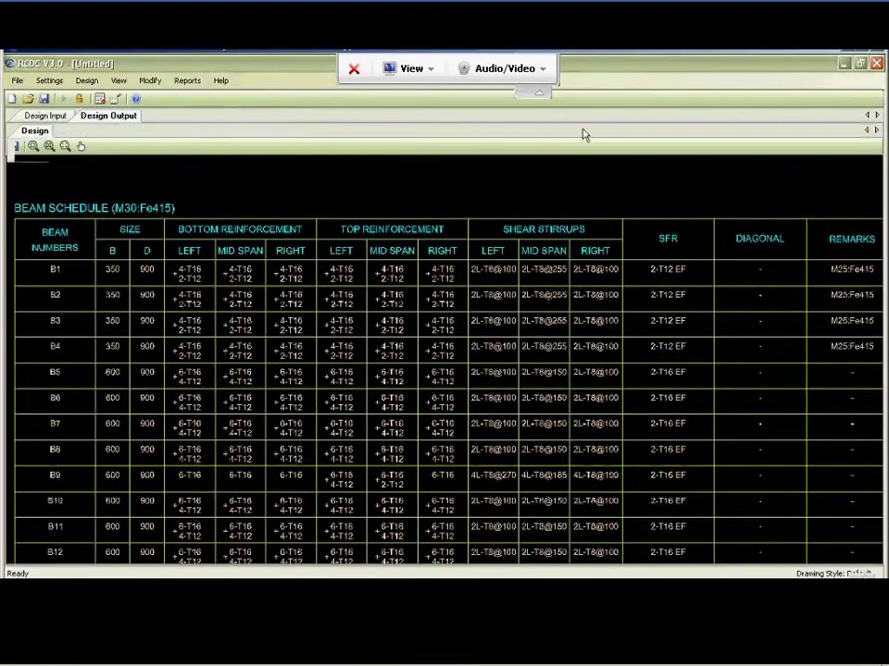
Generate the elevation drawings for all beams with both Elevation and Cross section included
click(186, 82)
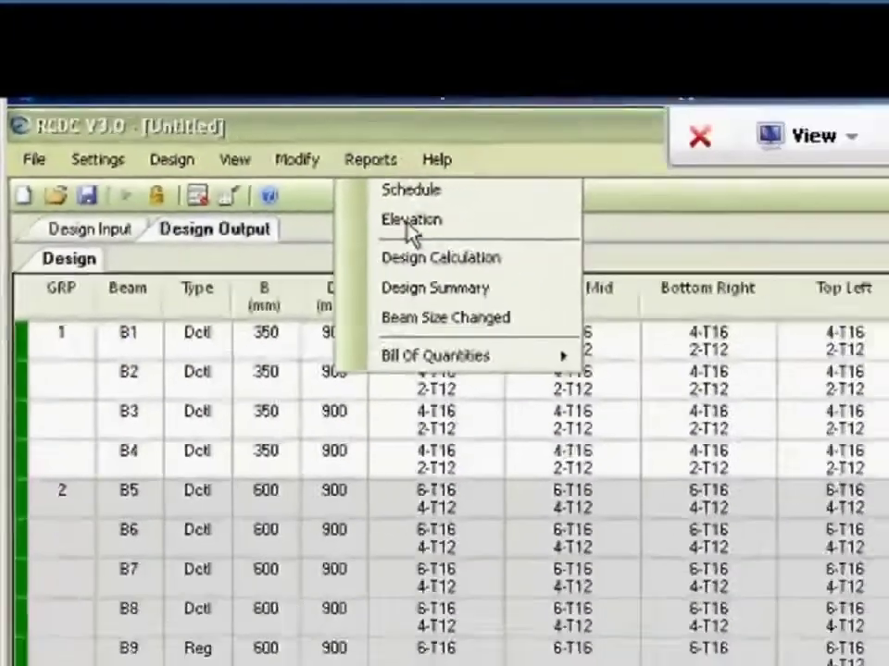
click(413, 222)
click(367, 175)
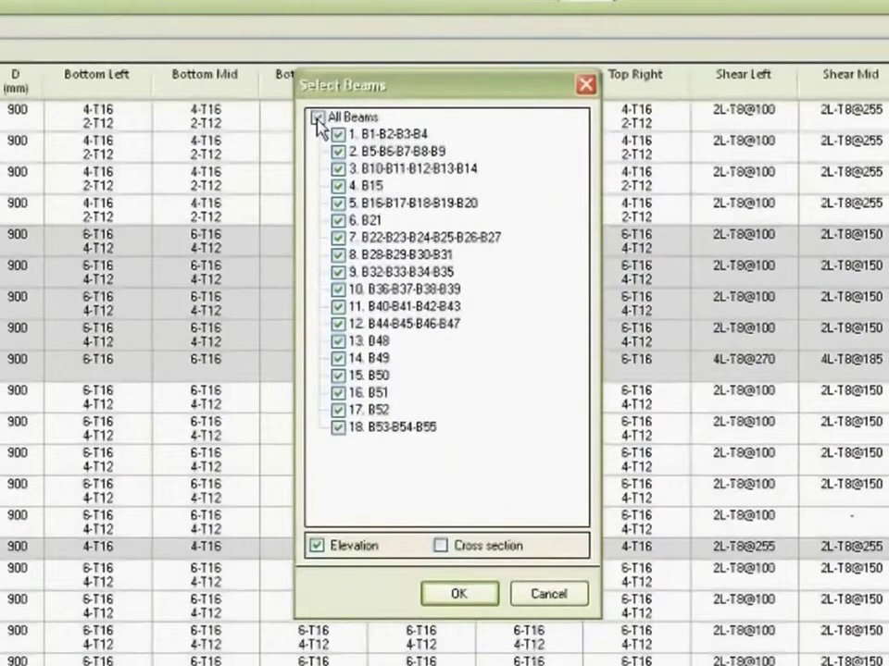
click(453, 550)
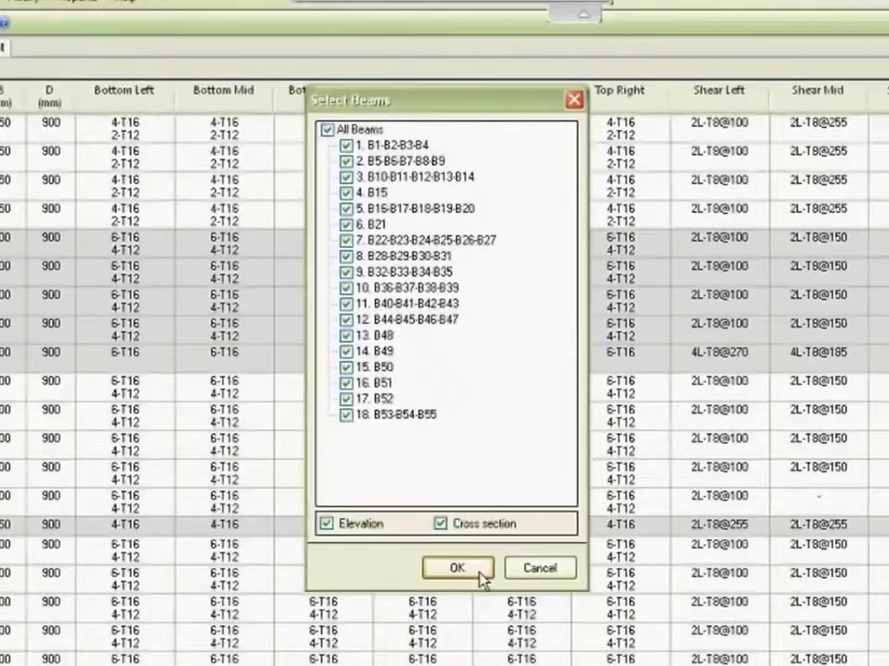
click(486, 601)
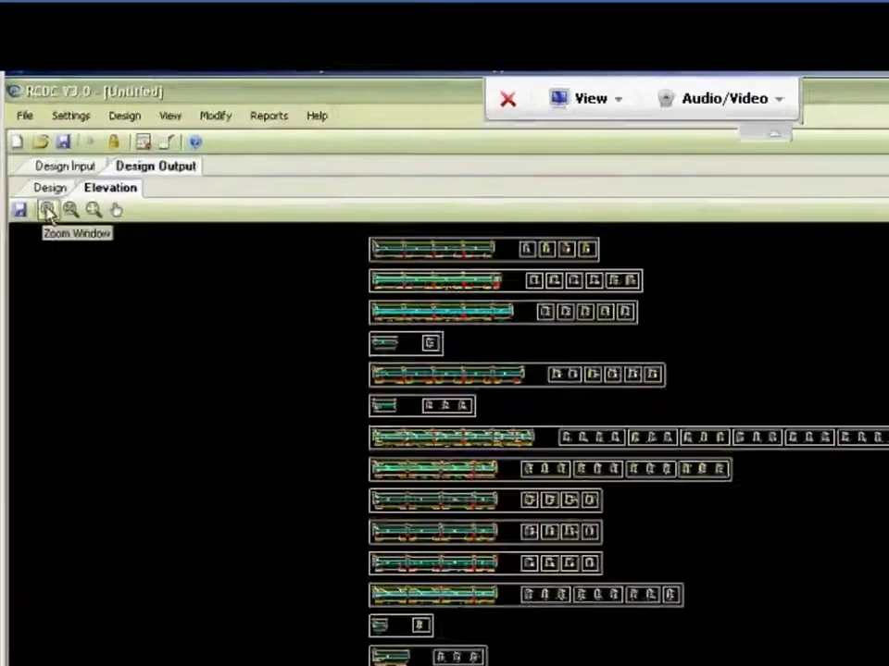
Examine the group 1 elevation along beams B1 to B4, including spans, side face bars and stirrup zones
click(34, 146)
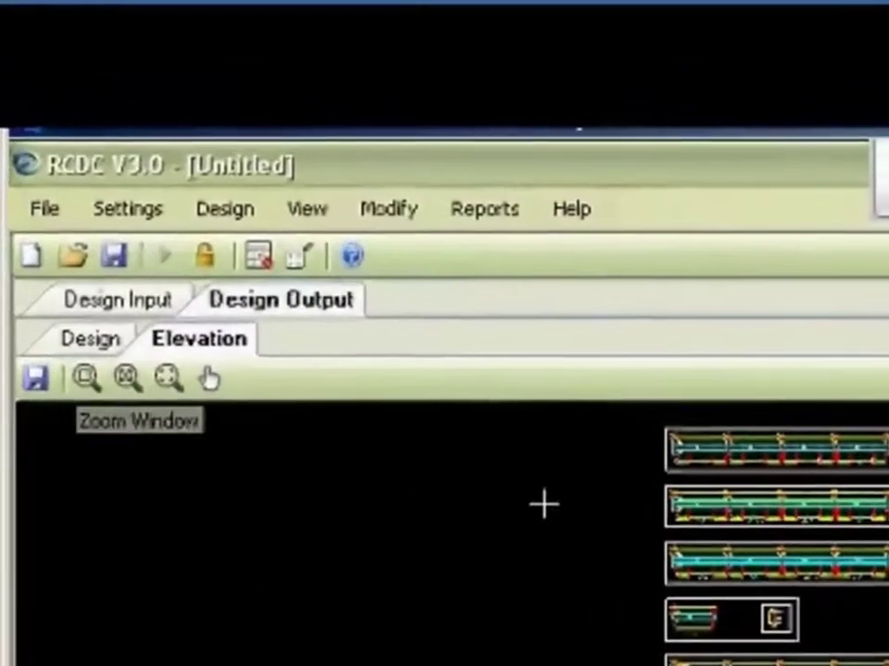
drag(536, 350, 777, 407)
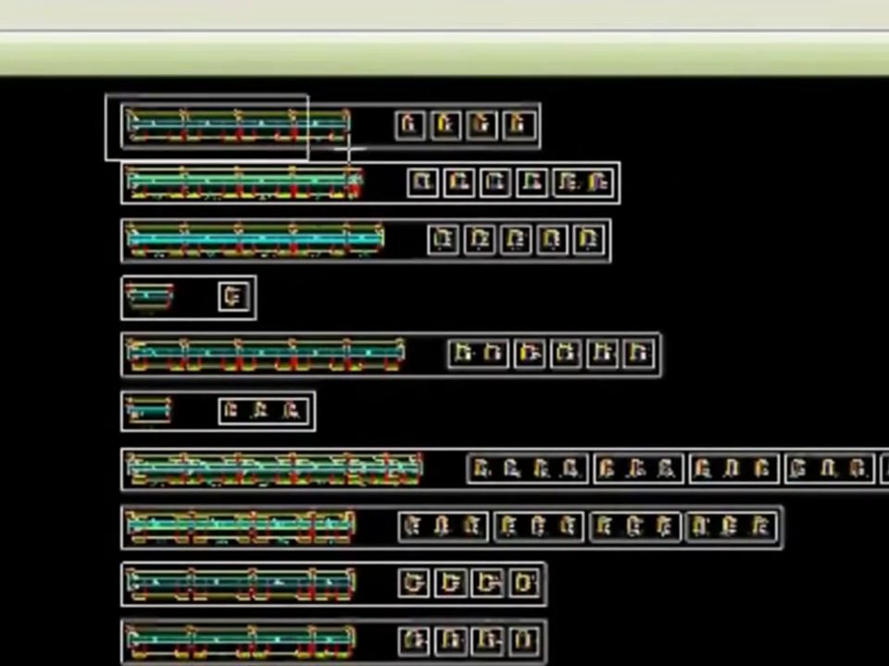
click(349, 148)
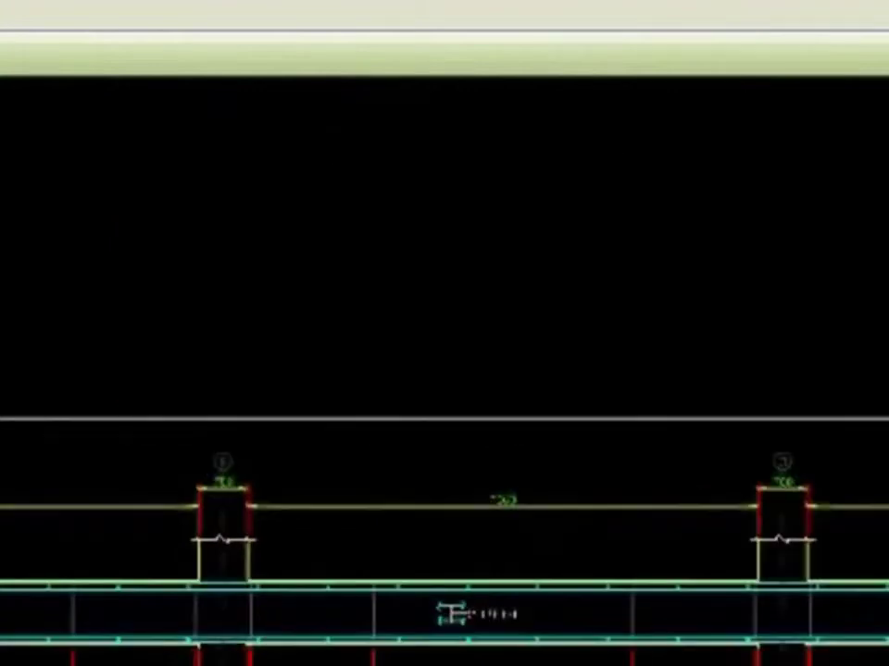
scroll(0, 555, up, 1)
middle_drag(0, 476, 254, 412)
scroll(0, 537, up, 1)
scroll(0, 521, up, 3)
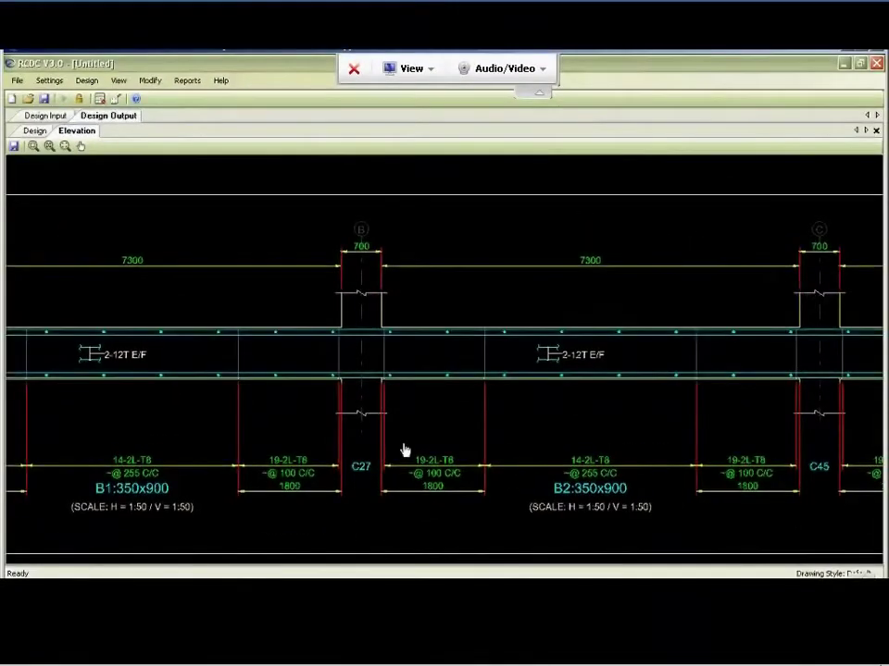
drag(686, 478, 411, 458)
drag(676, 434, 407, 431)
drag(600, 418, 318, 412)
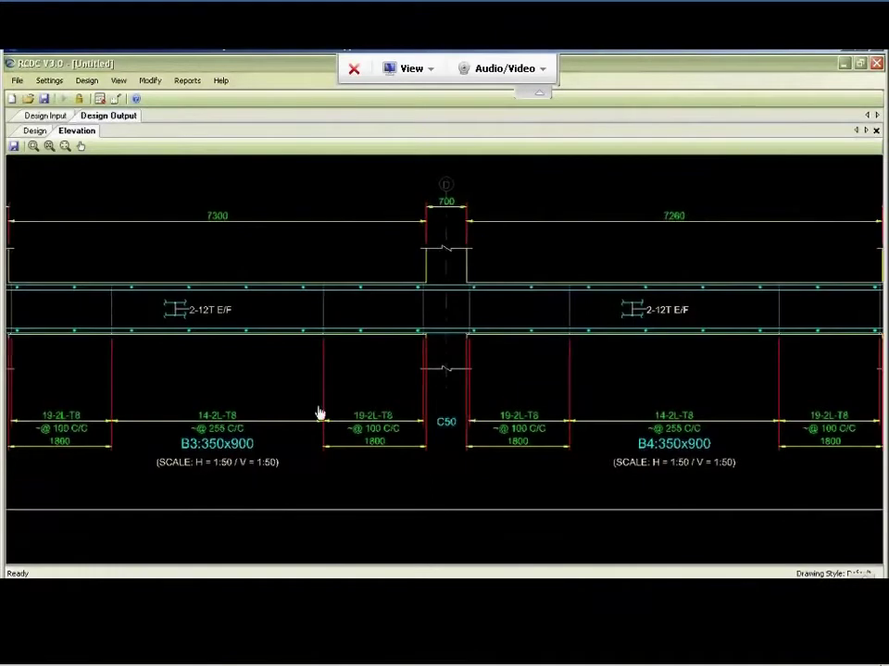
drag(643, 413, 343, 411)
drag(257, 393, 450, 379)
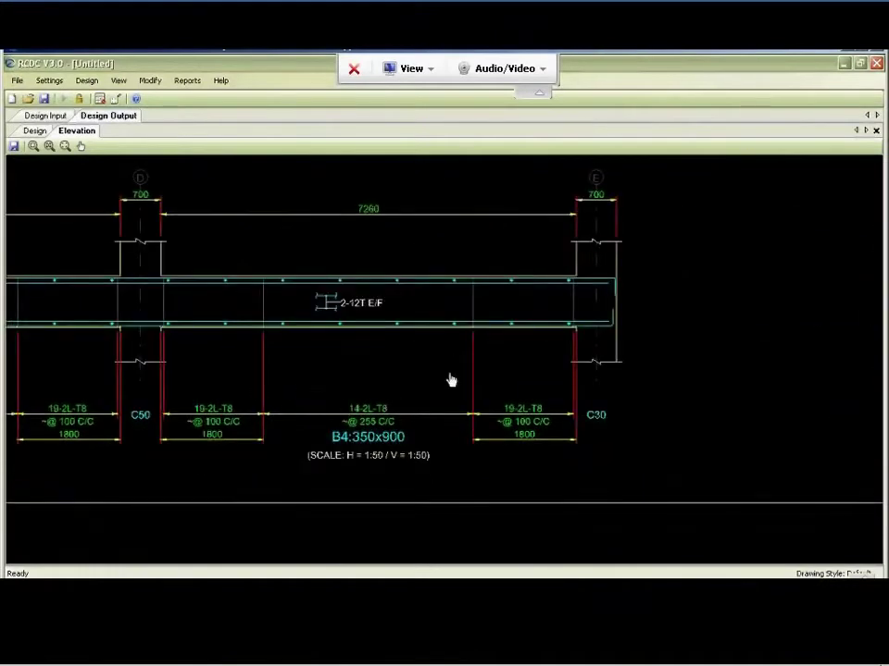
Examine the cross sections of the group 1 beams, including their main bars, stirrups and side face reinforcement
drag(570, 389, 105, 404)
drag(485, 389, 280, 401)
drag(648, 416, 366, 441)
drag(602, 392, 591, 390)
scroll(422, 339, up, 1)
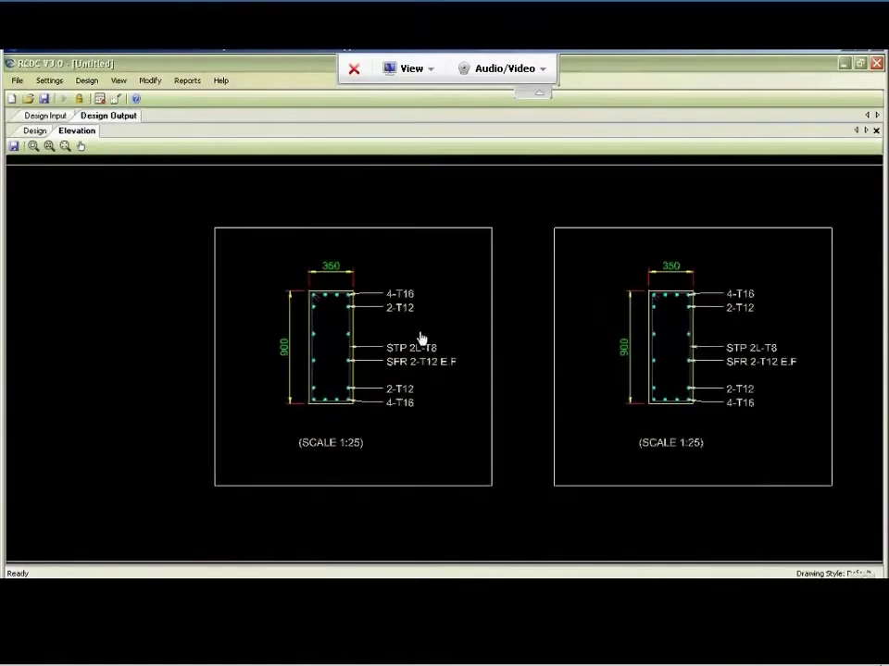
scroll(420, 338, up, 4)
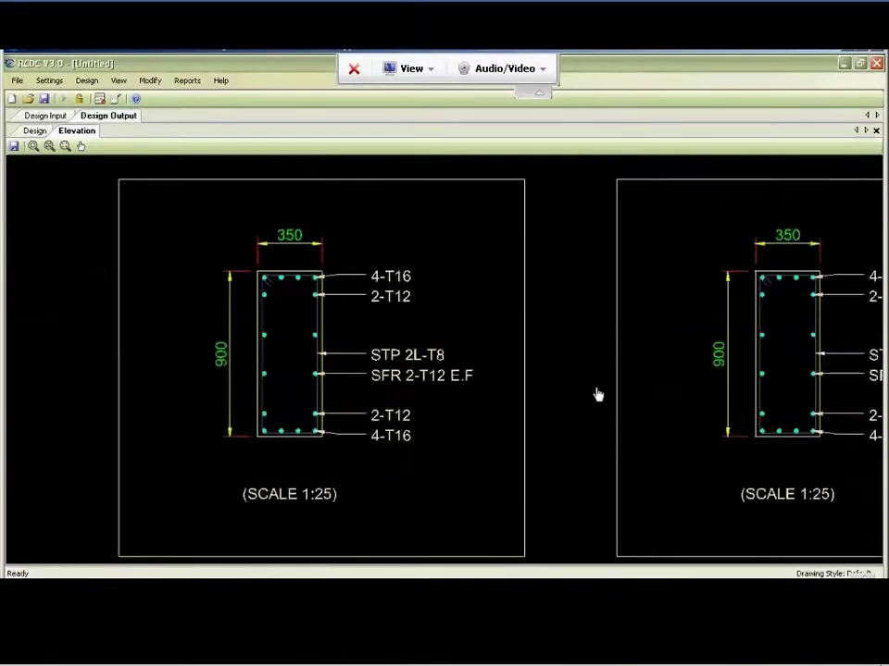
drag(595, 402, 319, 392)
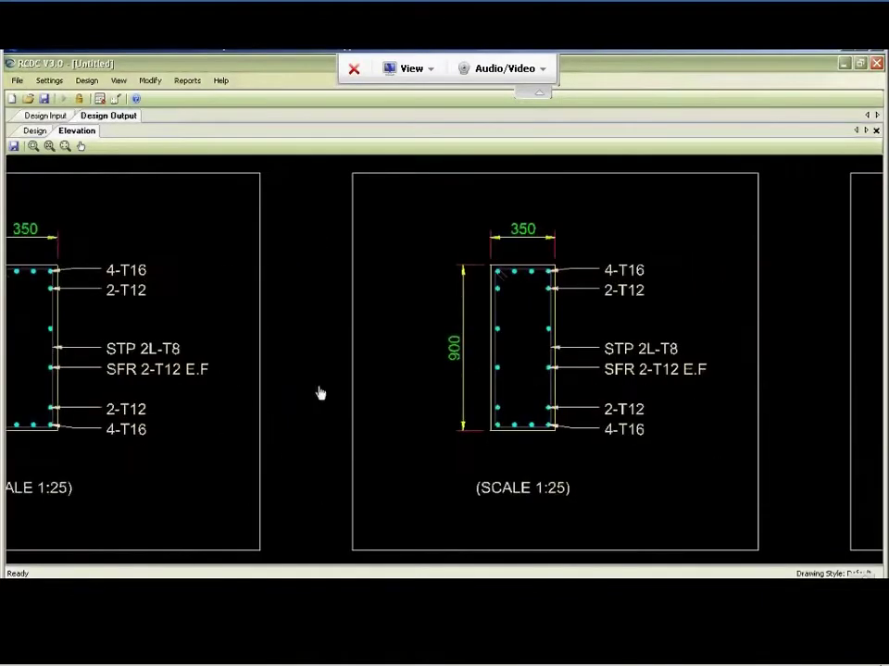
drag(715, 425, 395, 403)
drag(542, 430, 303, 436)
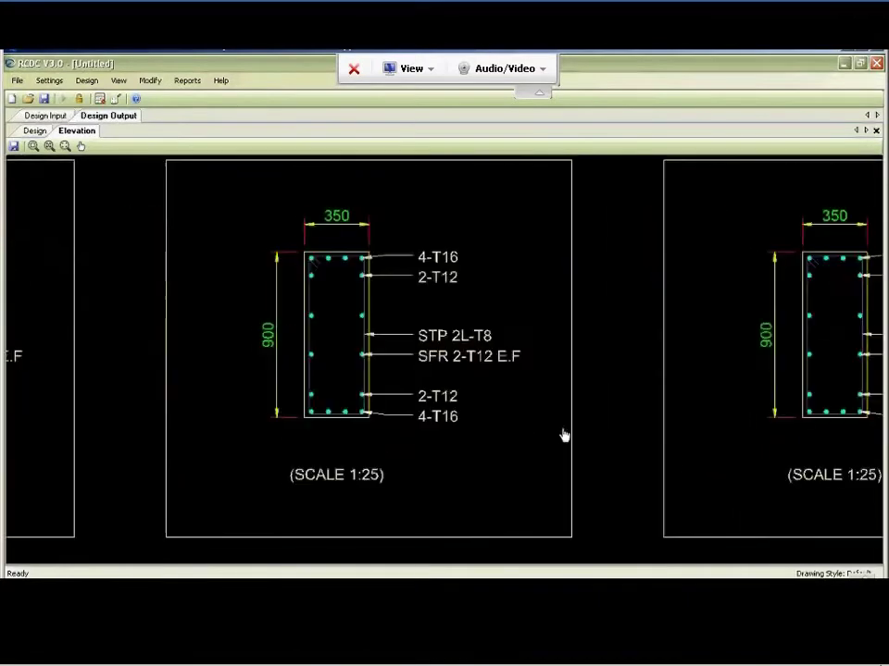
drag(563, 434, 262, 436)
drag(380, 283, 61, 253)
Examine the group 7 elevation from beam B22 onward, including top and bottom bars, curtailment lengths and stirrup zones
click(49, 148)
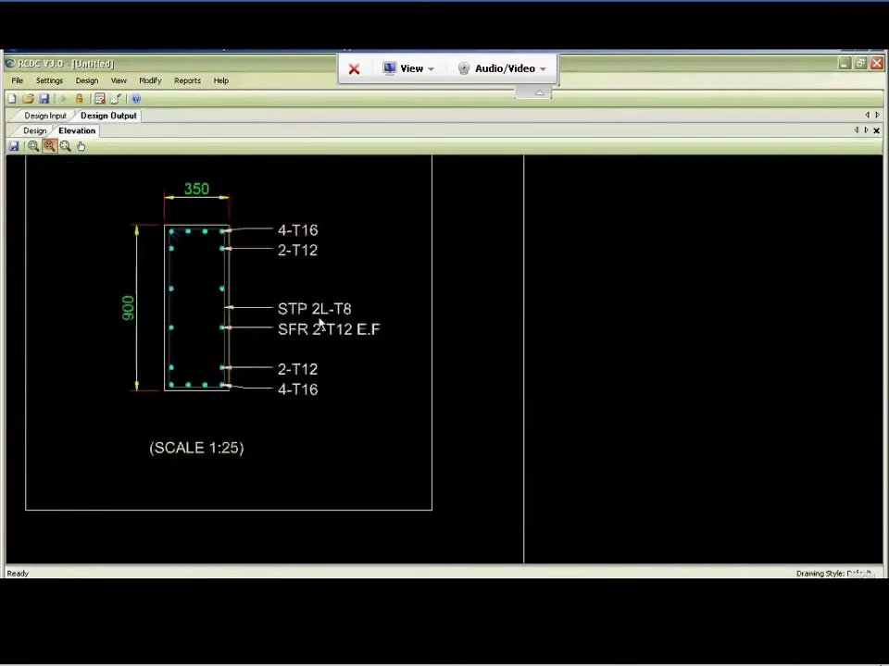
click(33, 147)
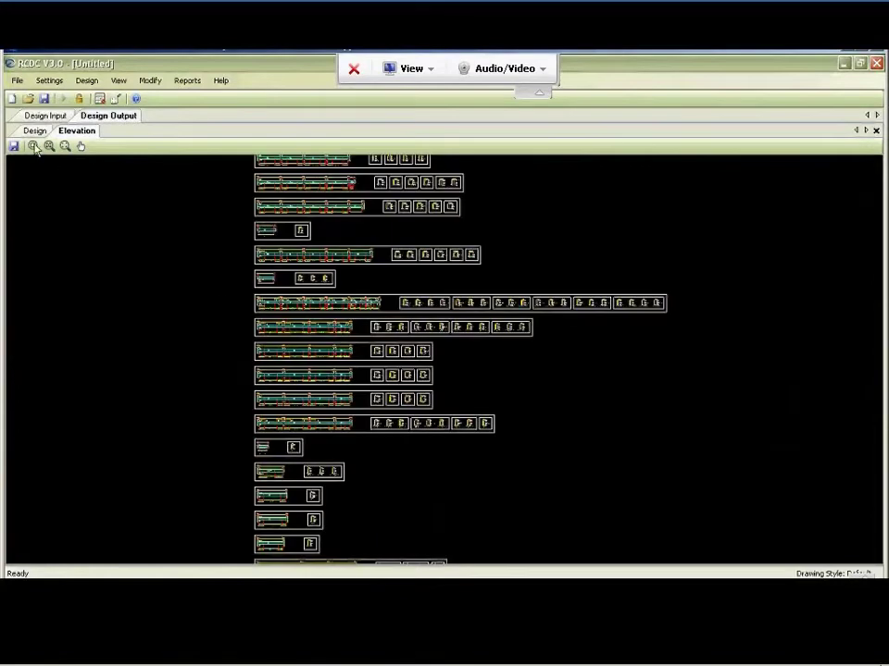
click(253, 293)
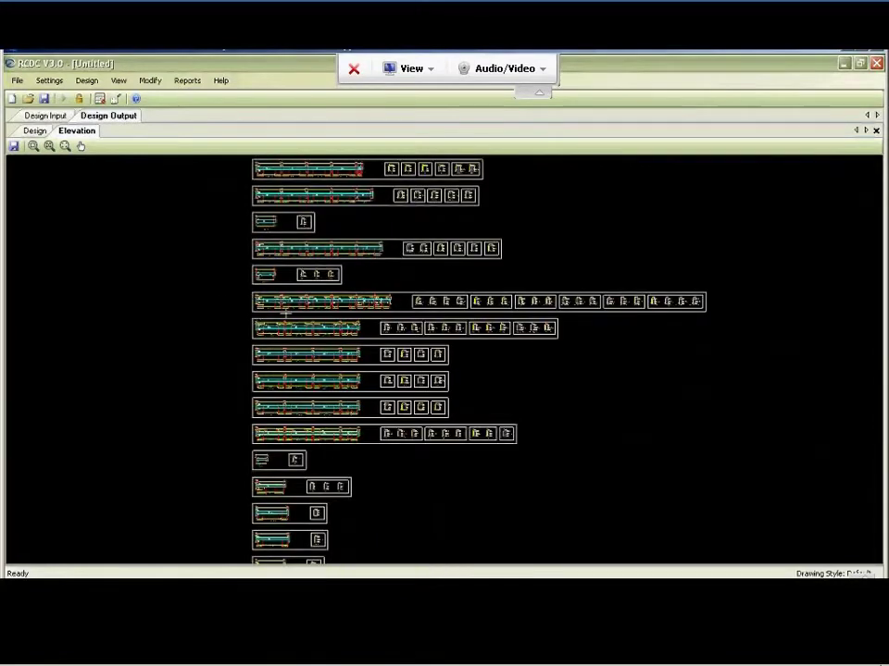
click(285, 315)
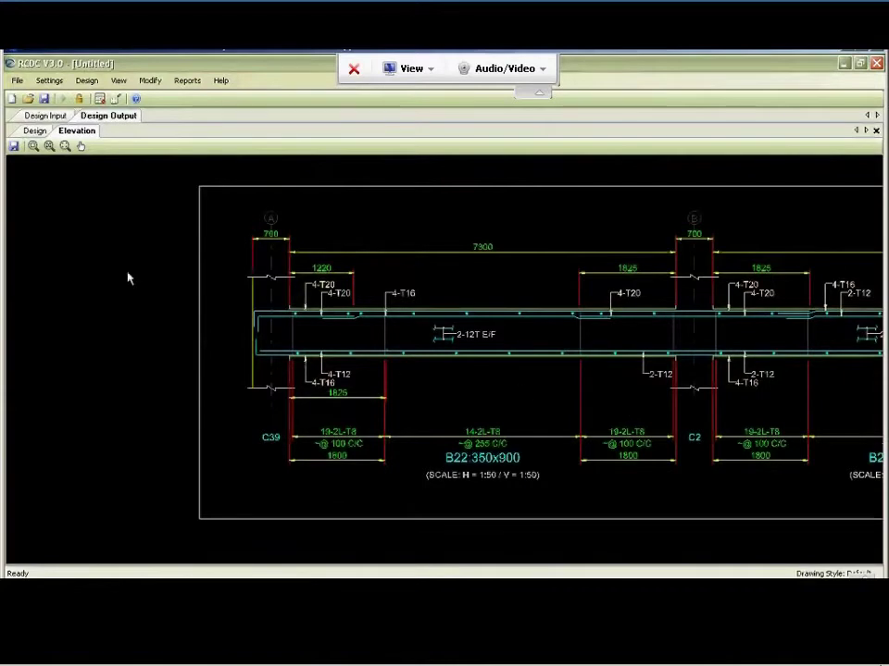
click(80, 146)
drag(669, 403, 225, 392)
drag(771, 422, 375, 412)
drag(611, 443, 379, 439)
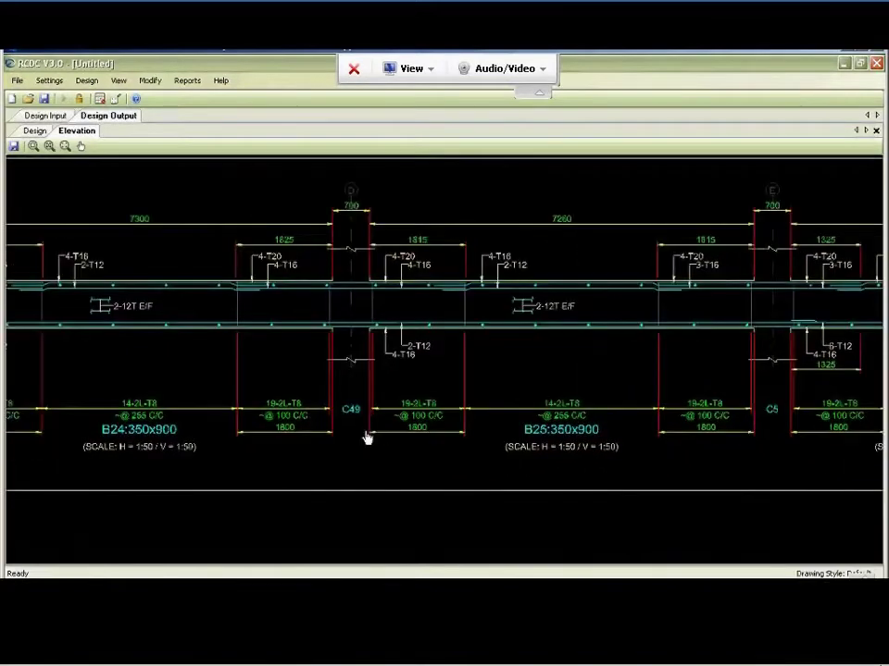
drag(720, 425, 377, 417)
drag(651, 411, 369, 393)
Examine the location-wise cross sections of beams B22 and B23, and close the elevation drawing
drag(880, 398, 282, 383)
drag(665, 365, 418, 361)
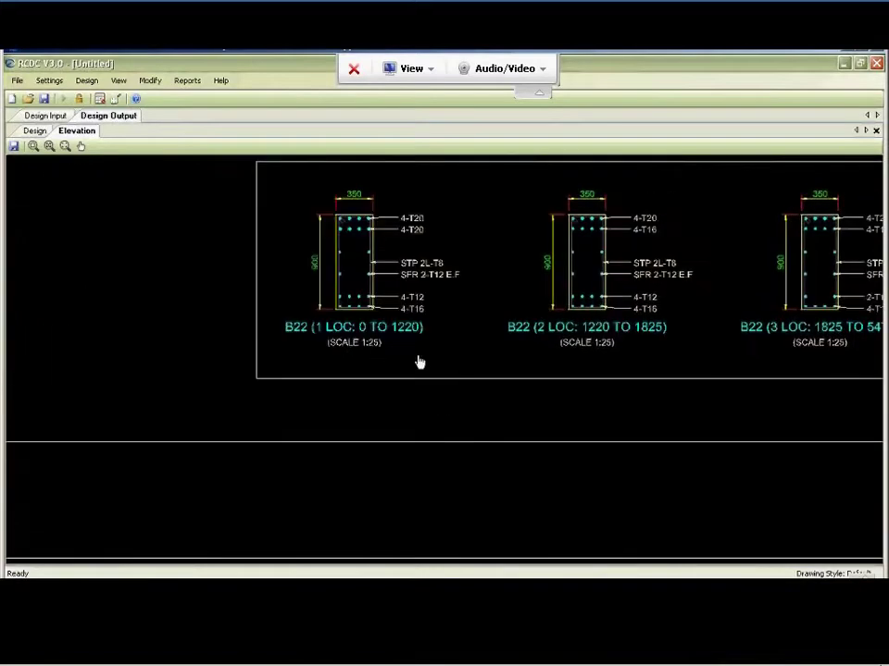
drag(879, 345, 606, 388)
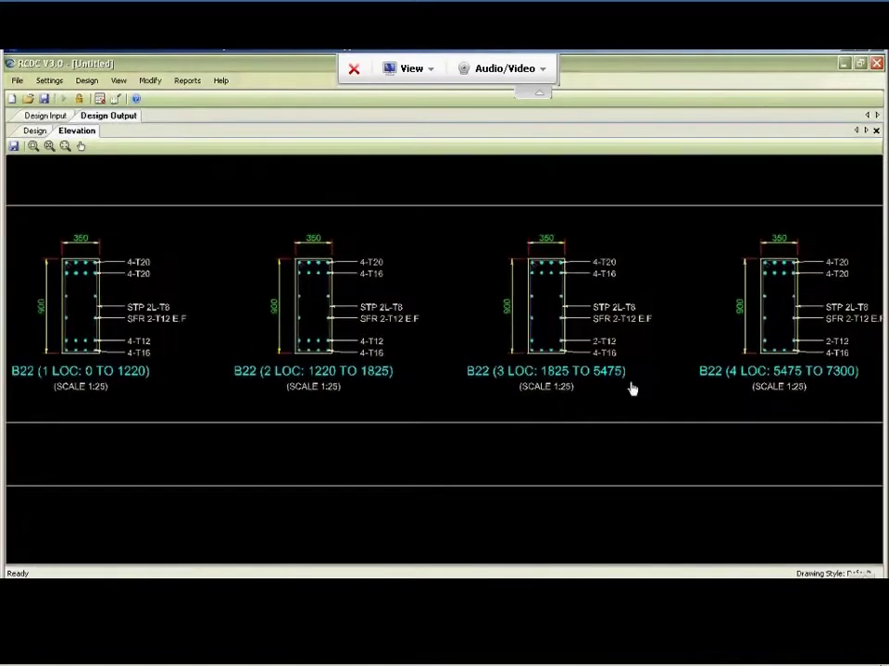
drag(783, 410, 525, 399)
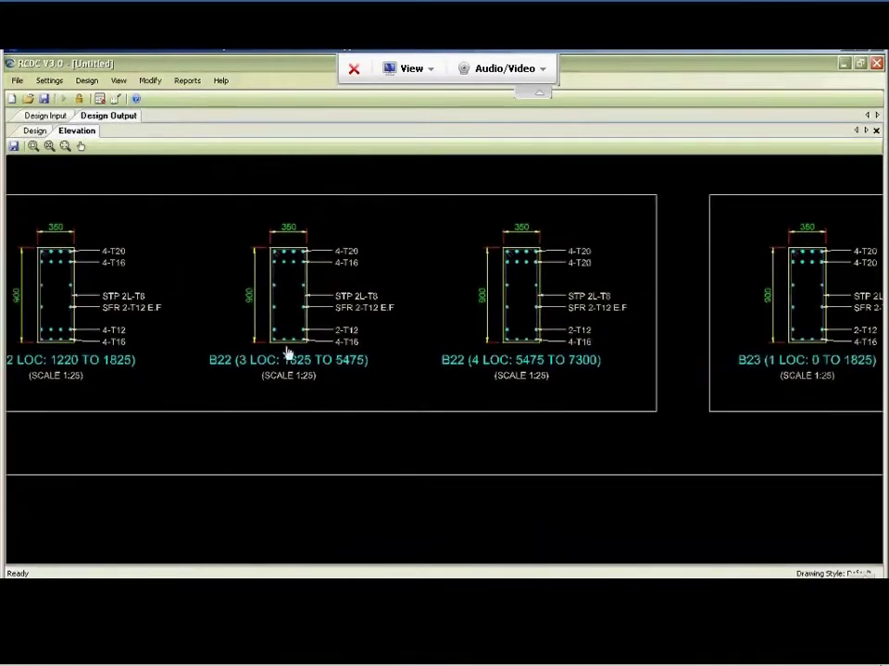
drag(786, 359, 478, 370)
click(876, 130)
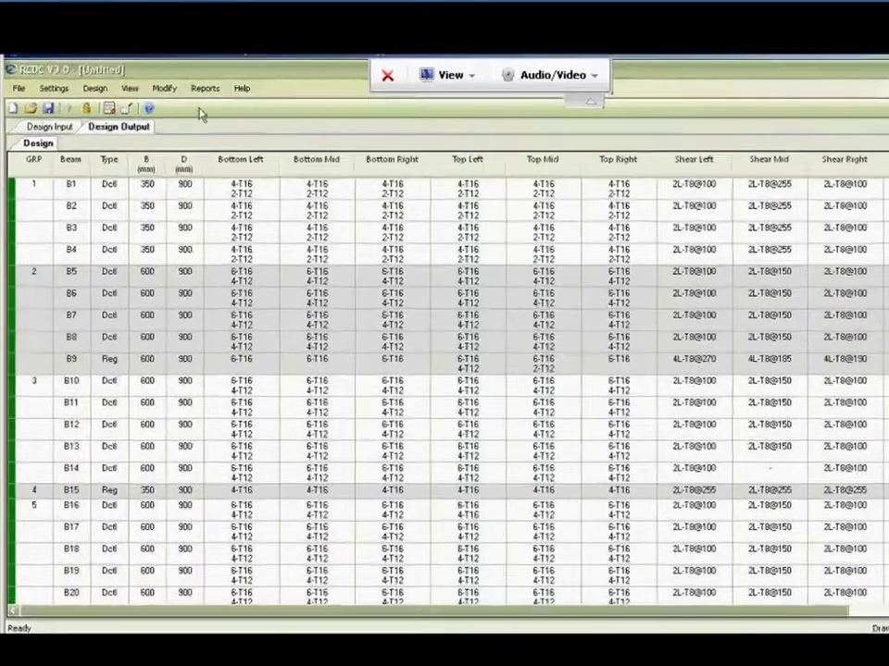
Generate the design calculation report for beam group 1, B1-B2-B3-B4
click(186, 81)
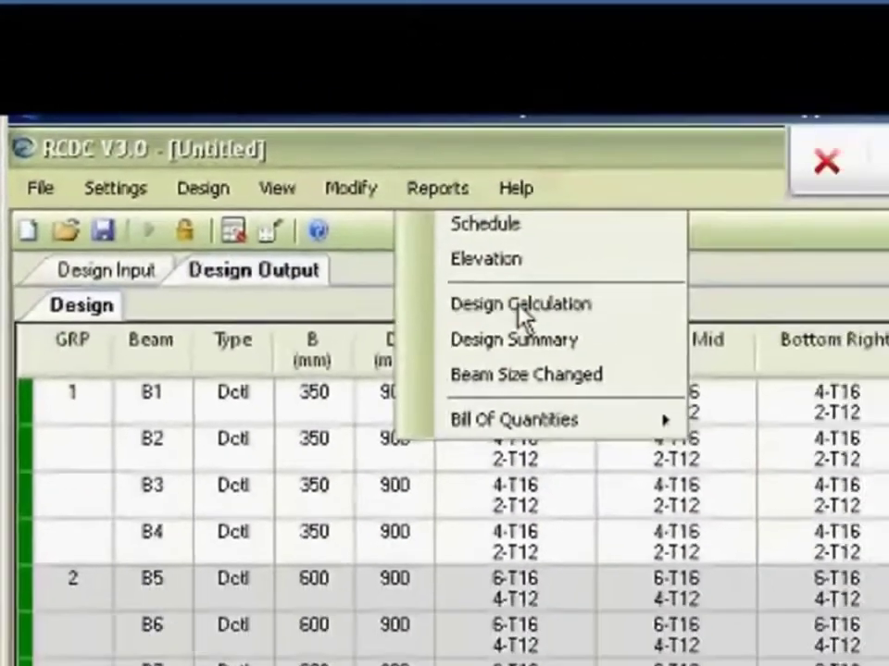
click(603, 355)
click(375, 184)
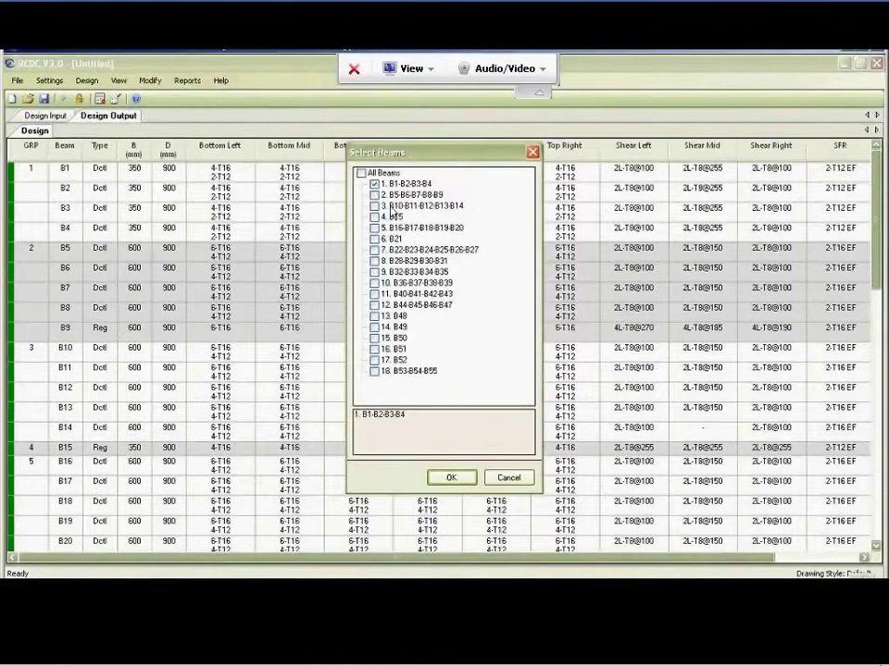
click(451, 477)
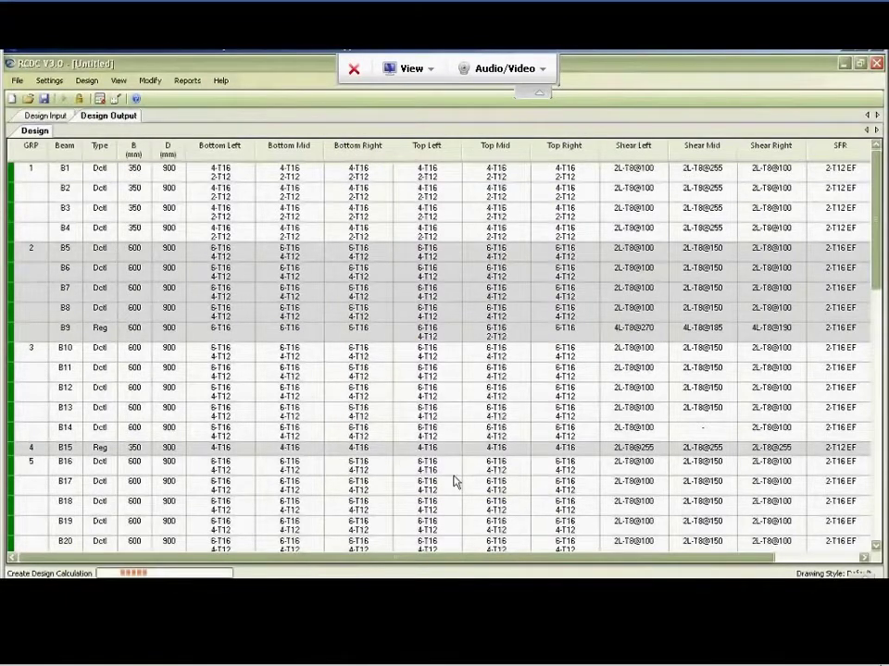
Examine beam B1's design calculation report, including its flexure design, shear design, maximum spacing criteria and side face reinforcement design
scroll(376, 404, down, 10)
scroll(376, 404, down, 5)
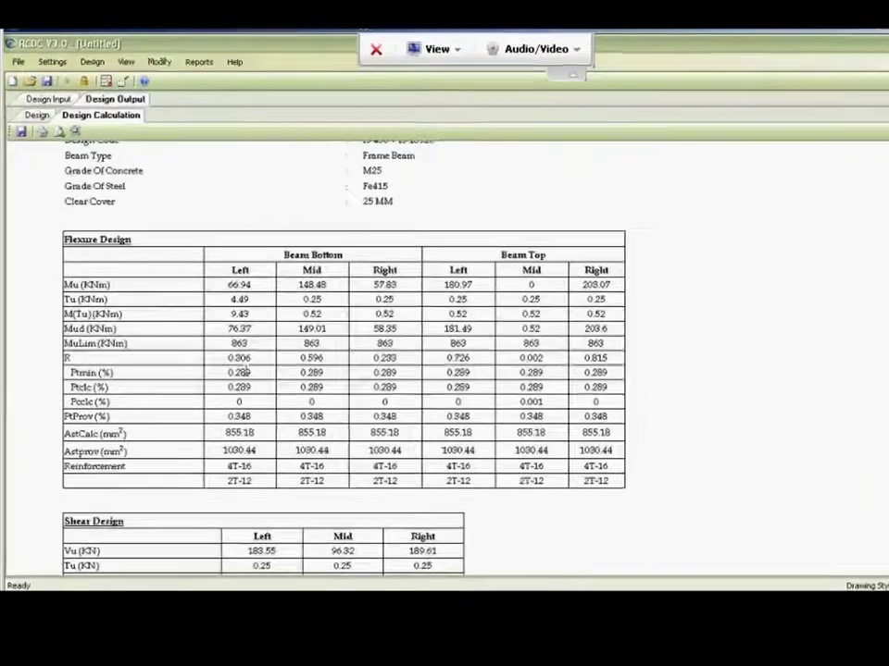
scroll(300, 341, up, 2)
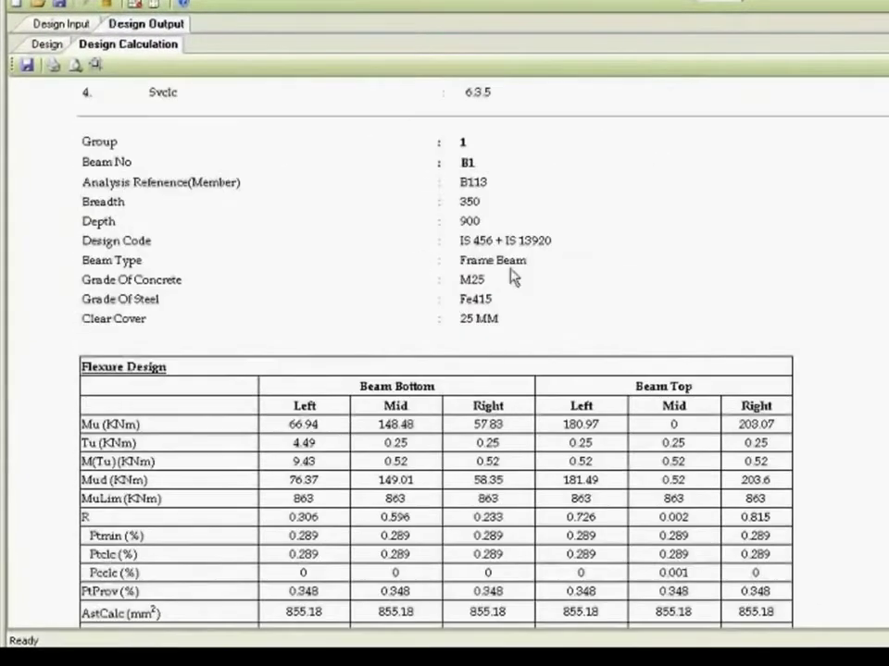
scroll(375, 387, down, 4)
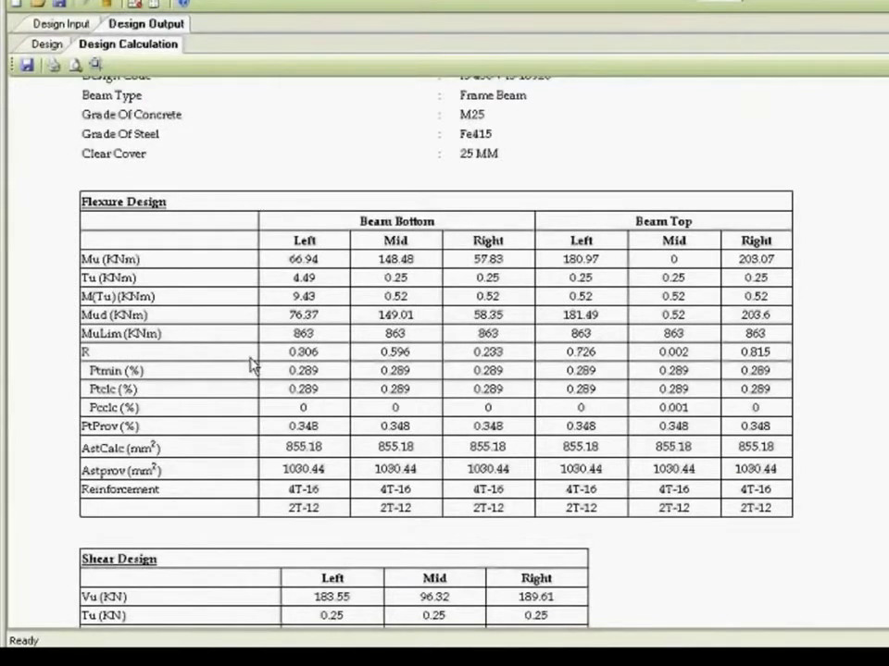
scroll(254, 364, down, 6)
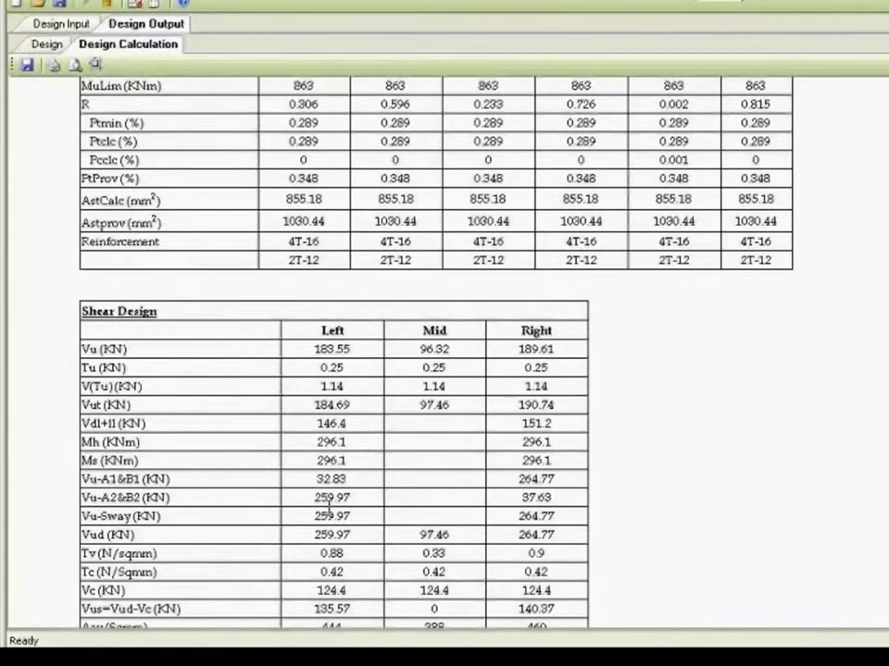
scroll(330, 507, down, 1)
scroll(330, 511, down, 8)
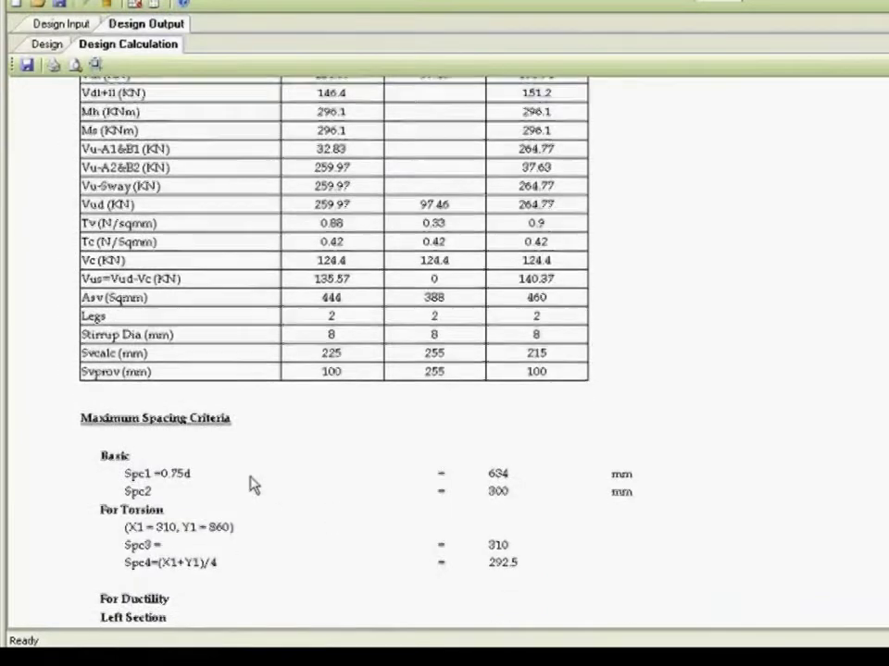
scroll(246, 476, down, 2)
scroll(238, 472, down, 4)
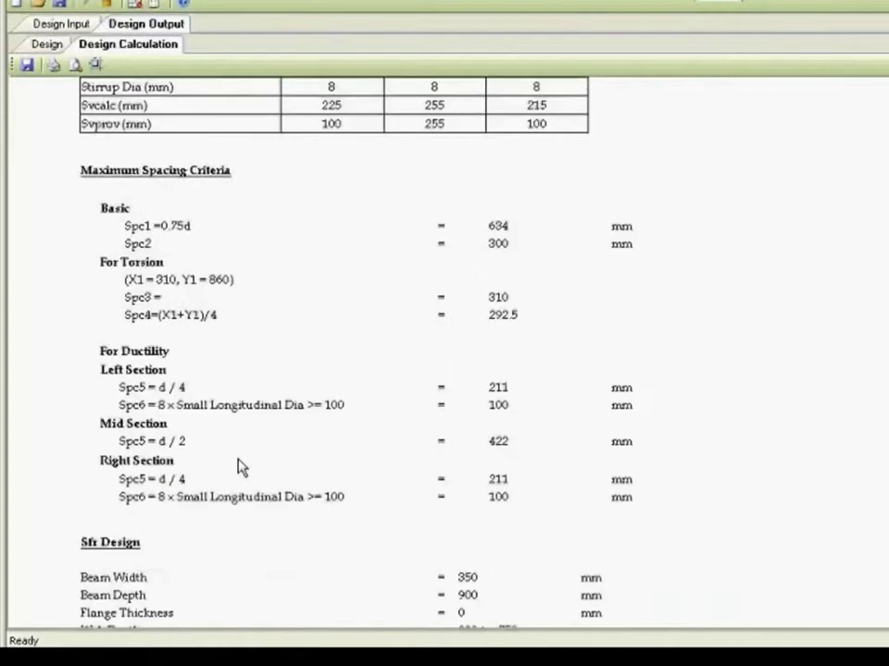
scroll(238, 468, down, 6)
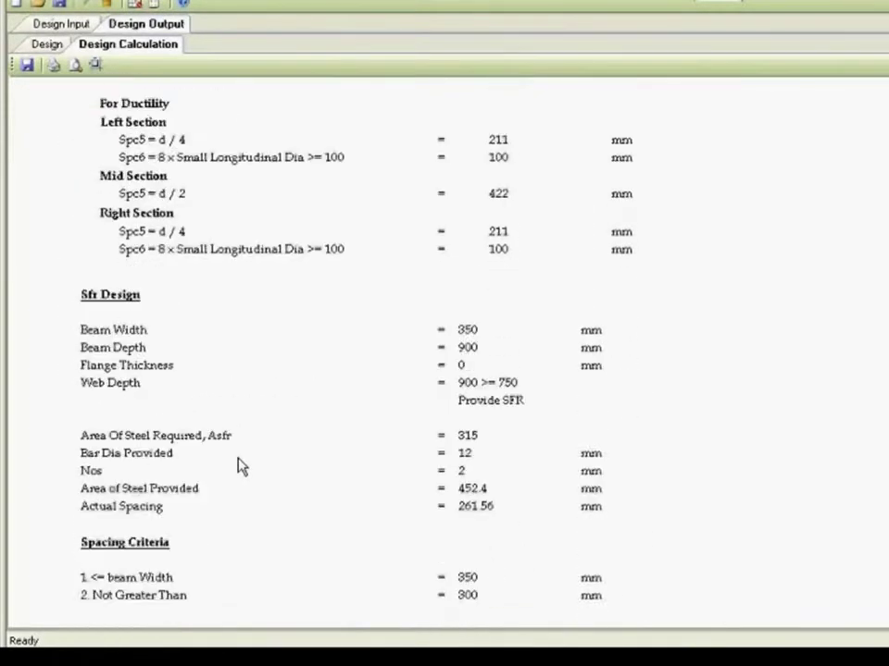
scroll(237, 466, down, 2)
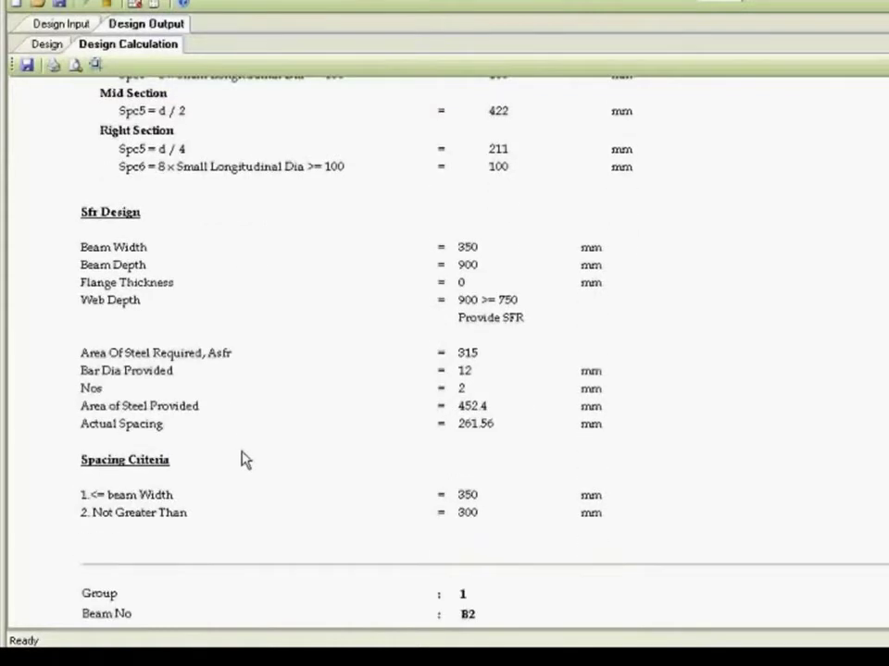
scroll(444, 352, down, 20)
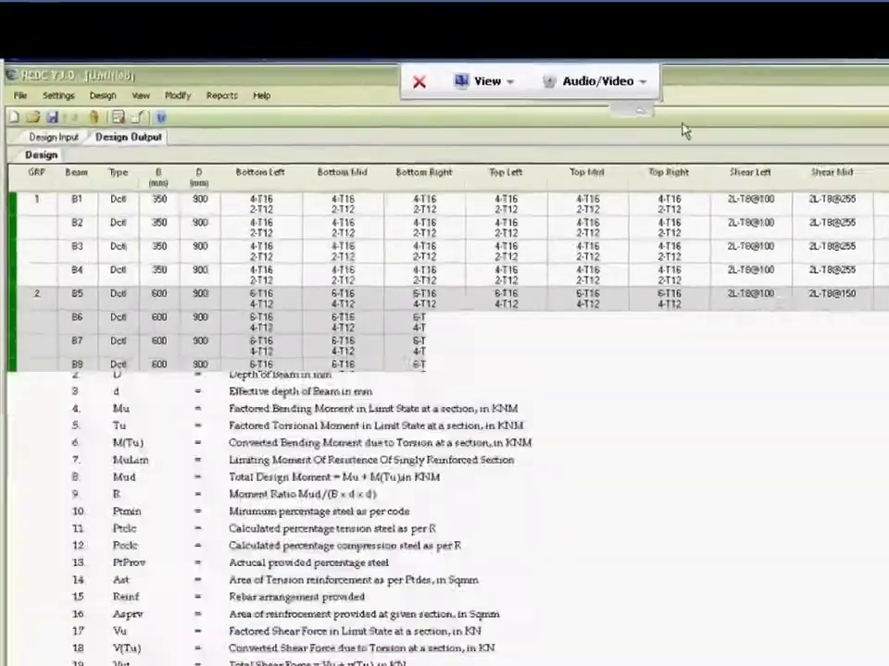
Generate the beam design summary report, review beam B1's flexure and shear results, and close the report
click(222, 93)
click(583, 349)
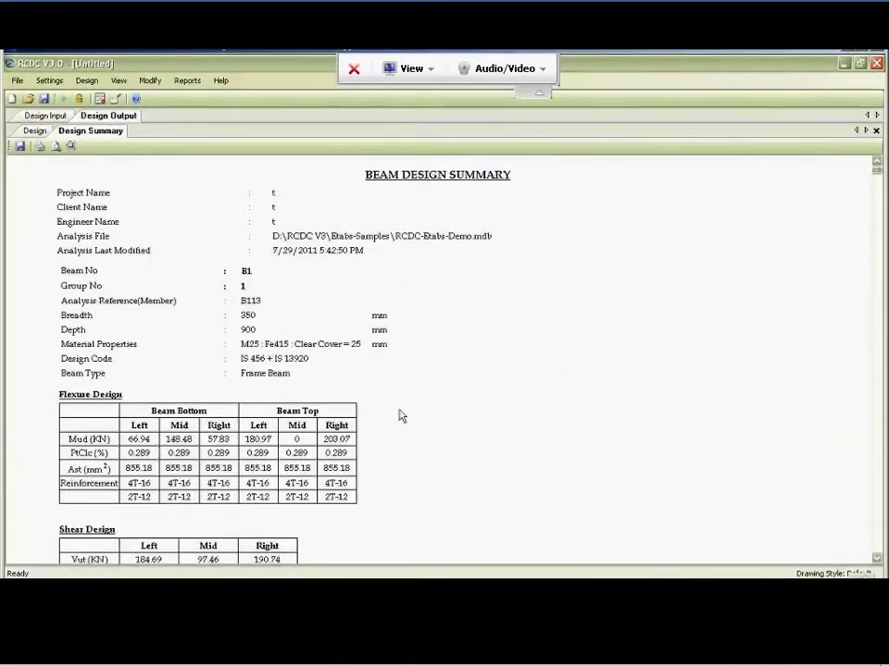
scroll(467, 416, down, 1)
scroll(439, 423, down, 1)
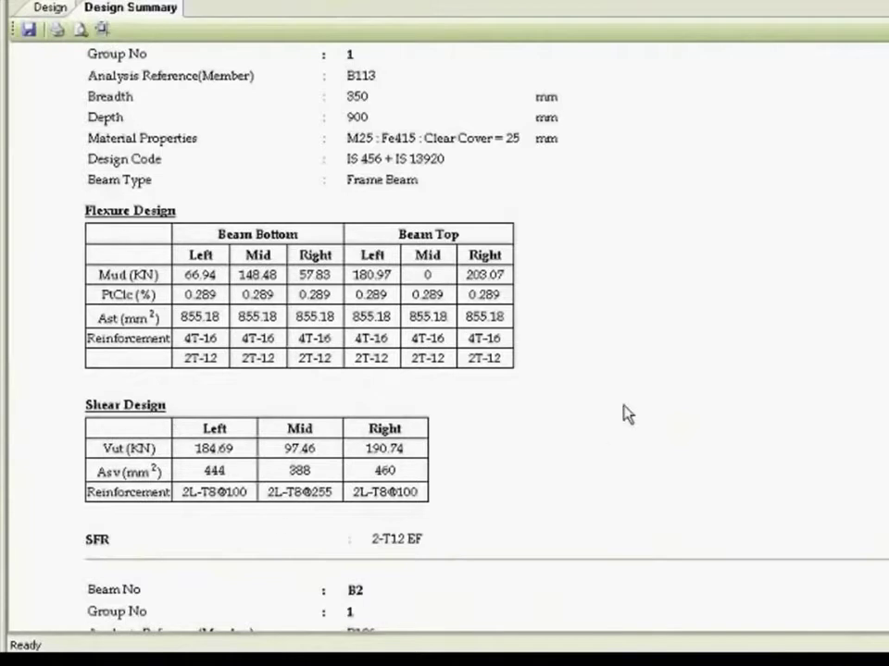
scroll(625, 413, down, 6)
scroll(620, 404, up, 9)
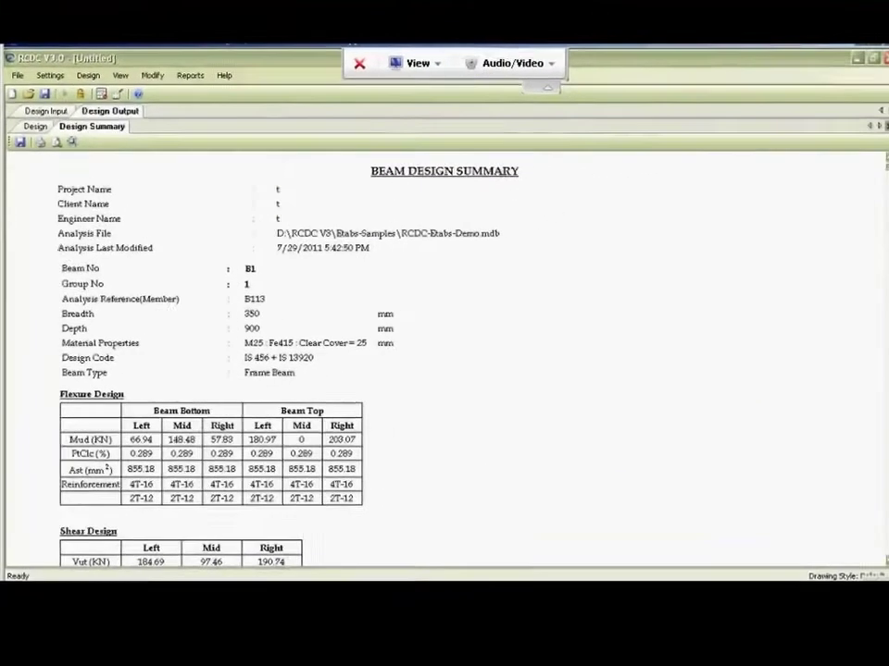
click(878, 130)
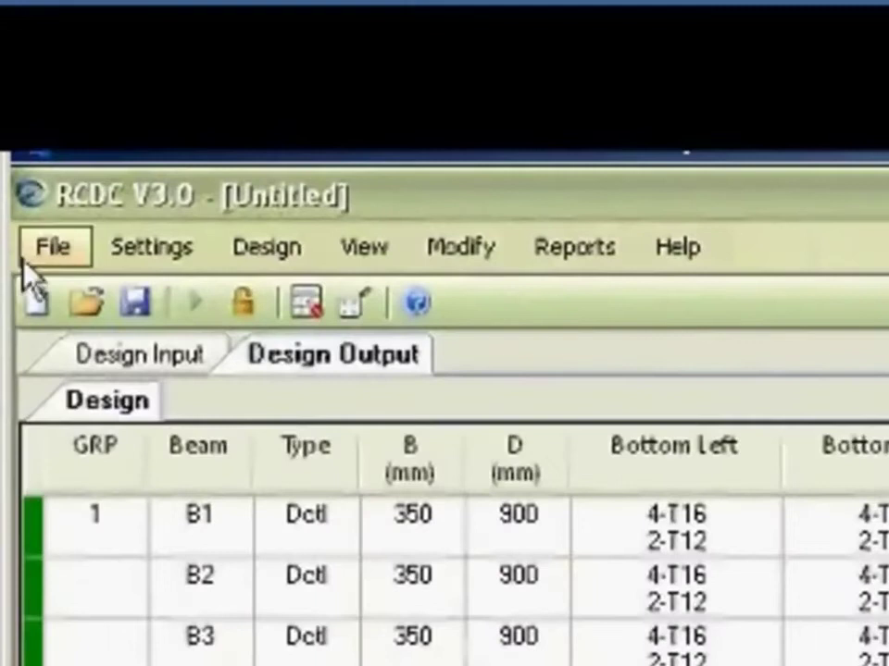
Start a new project and enter "t" as the project, client and engineer, keeping E-Tabs as the analysis engine
click(36, 302)
click(763, 606)
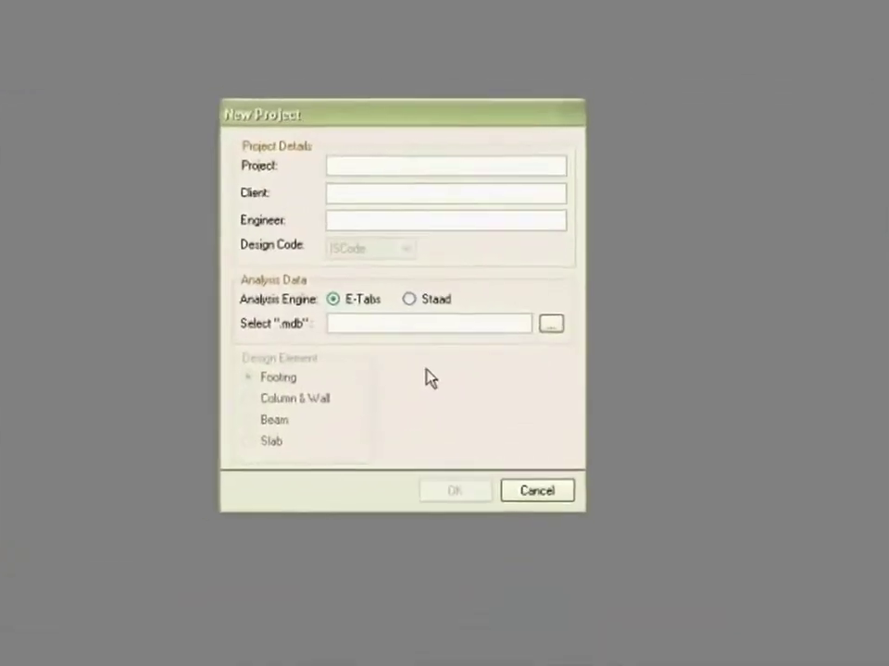
text(t)
key(Tab)
text(t)
key(Tab)
text(t)
key(Tab)
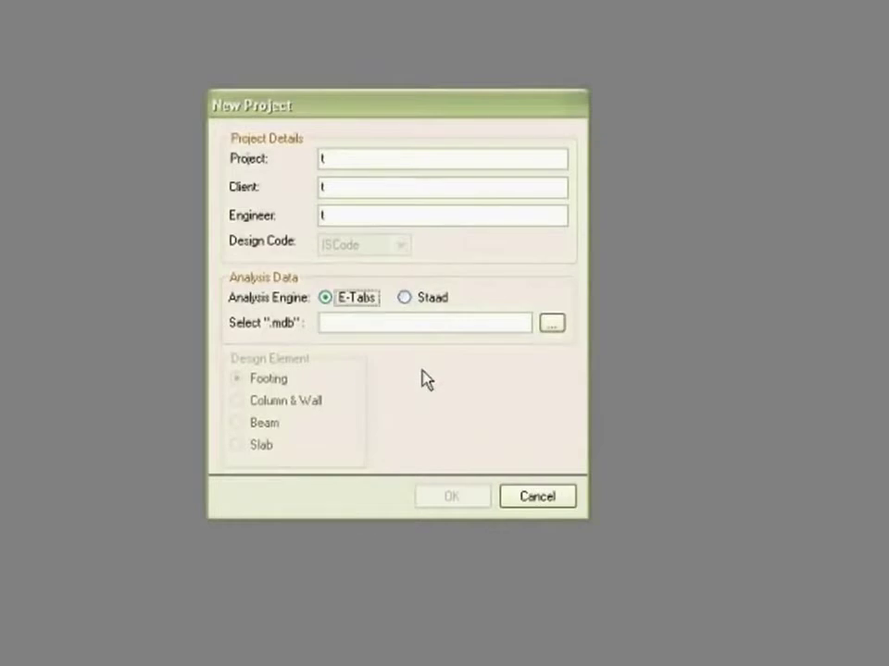
Load the .mdb analysis file from Etabs-Samples and create the project for slab design at level STORY1
click(552, 324)
double_click(270, 103)
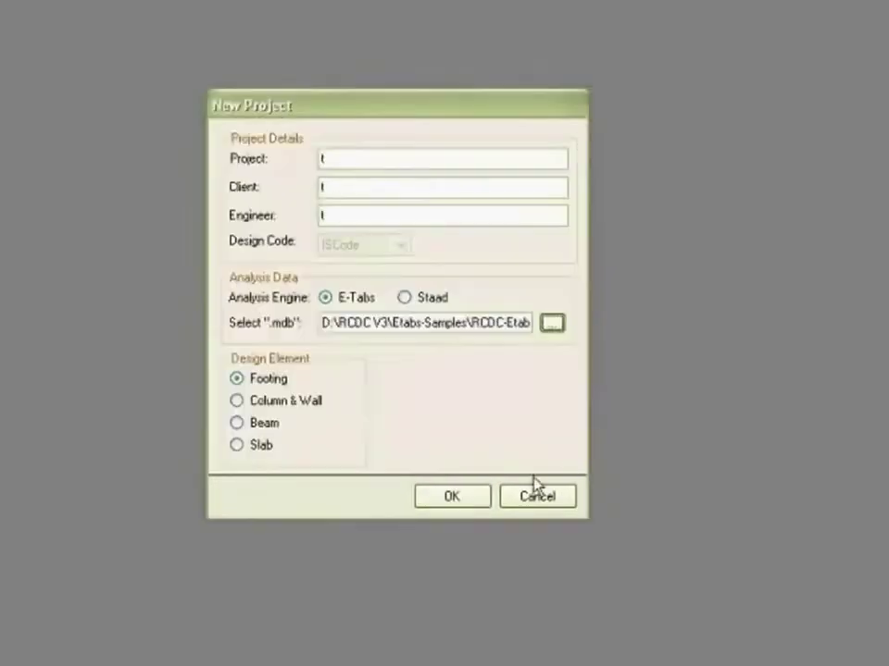
click(237, 445)
click(408, 382)
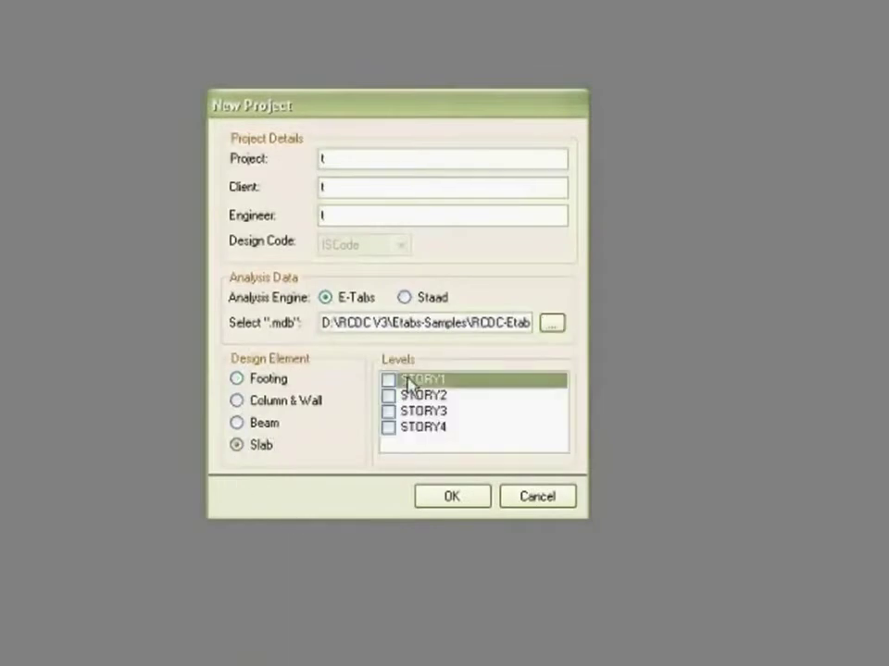
click(408, 383)
click(452, 496)
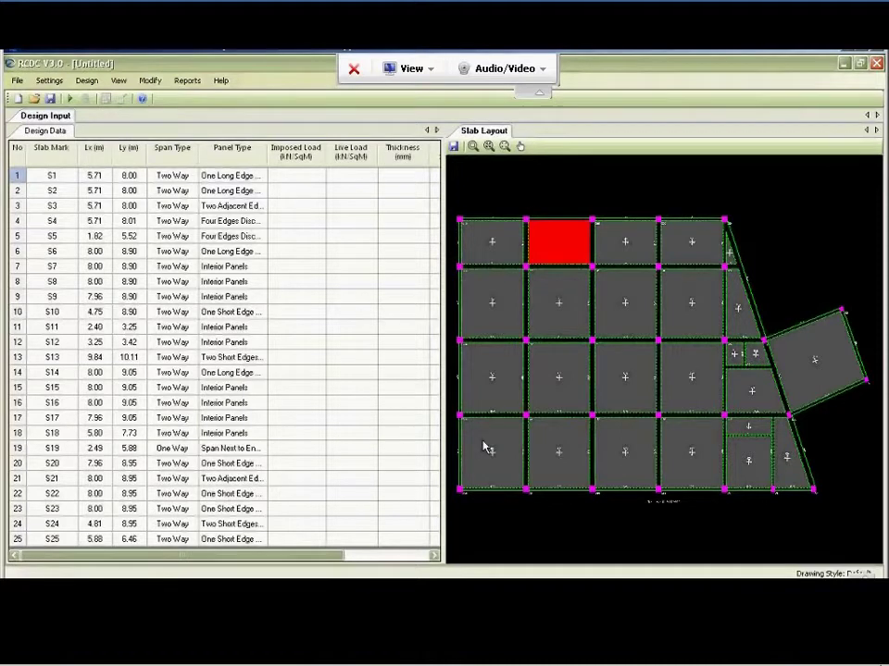
Locate corner slab S3 in the slab layout and view the panel types available for it
click(498, 251)
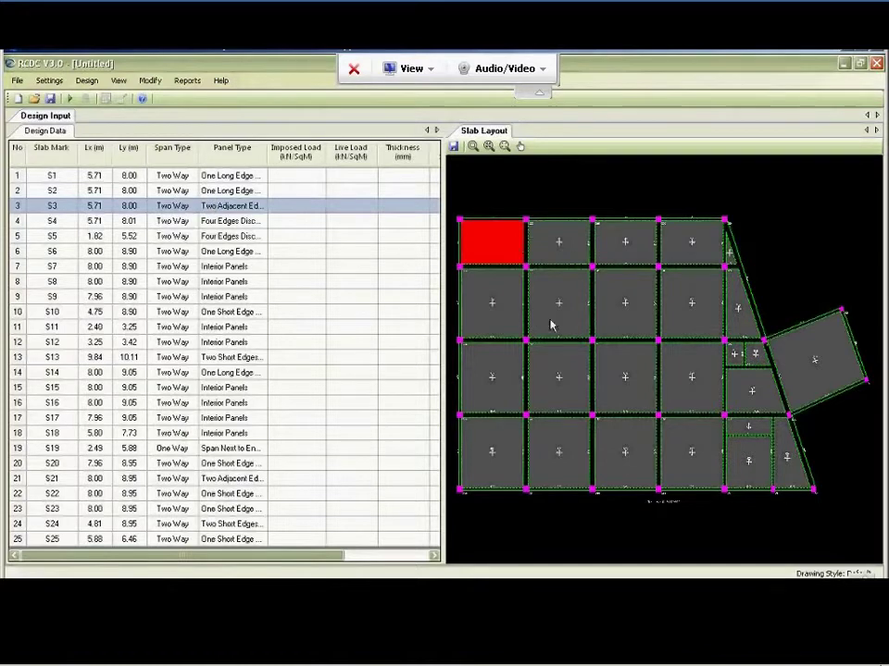
click(248, 208)
click(248, 207)
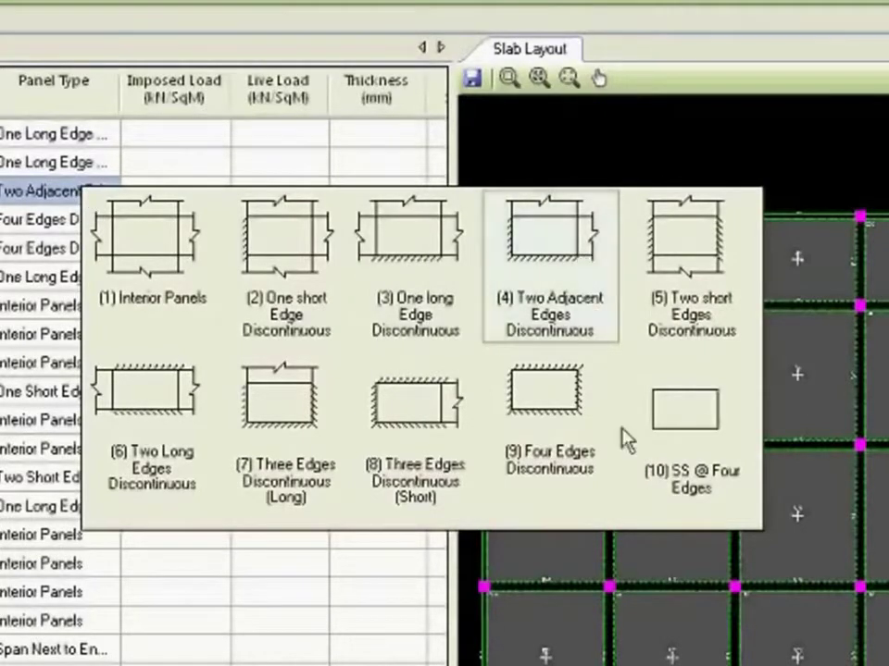
click(681, 426)
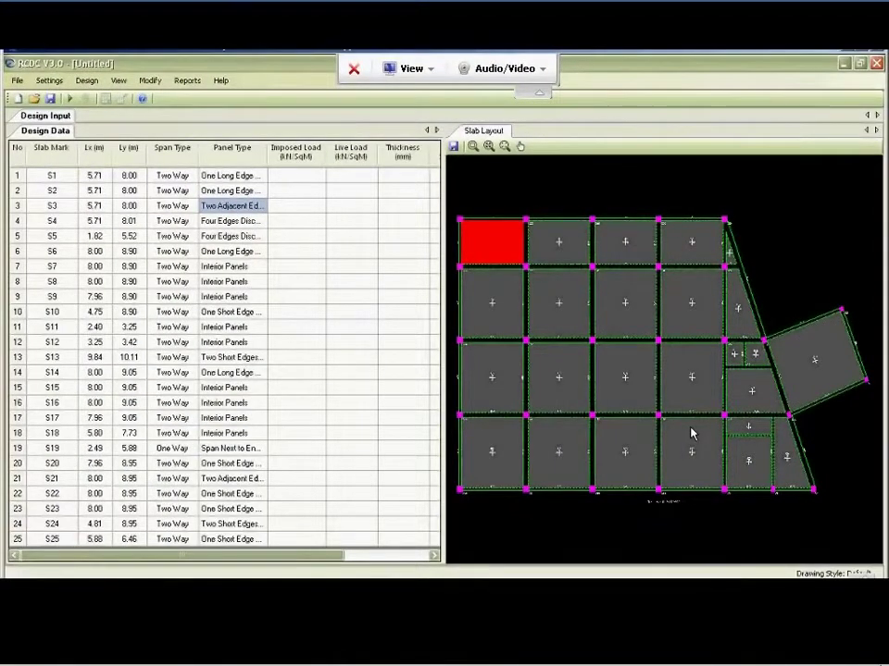
Pick small slab S11 in the layout and set its Is Cut Out property to True
click(736, 356)
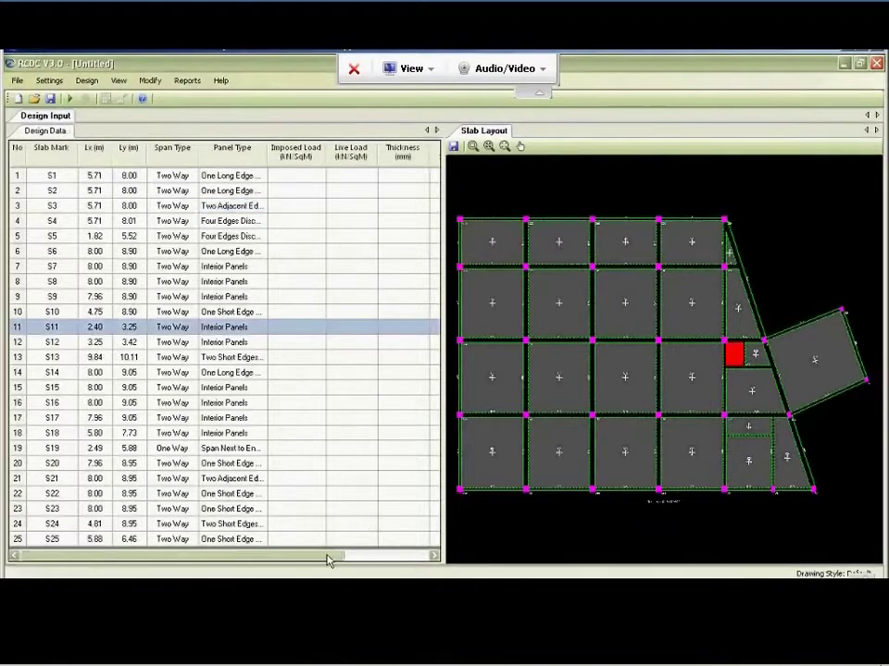
drag(328, 560, 412, 560)
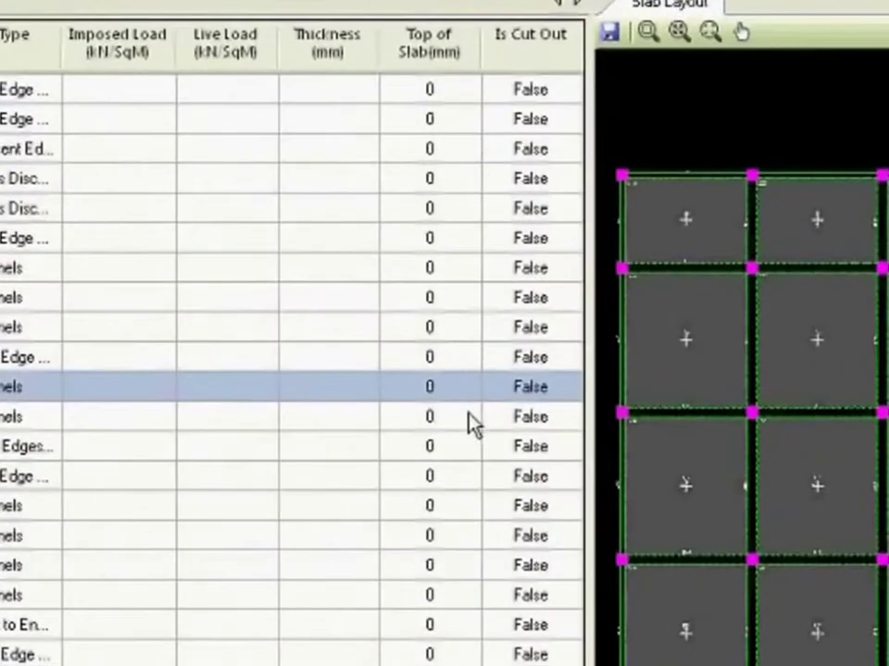
click(556, 397)
click(569, 391)
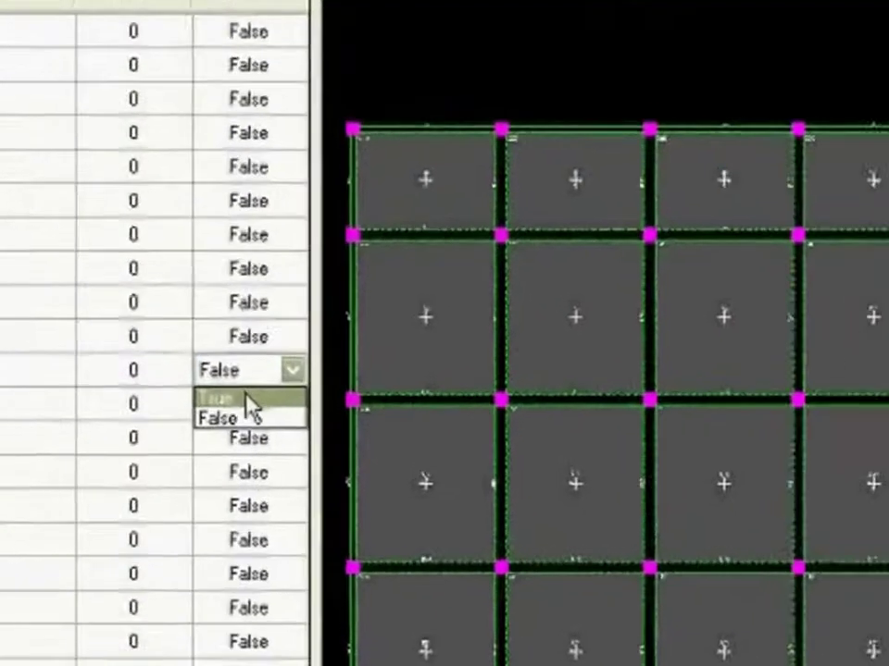
click(248, 400)
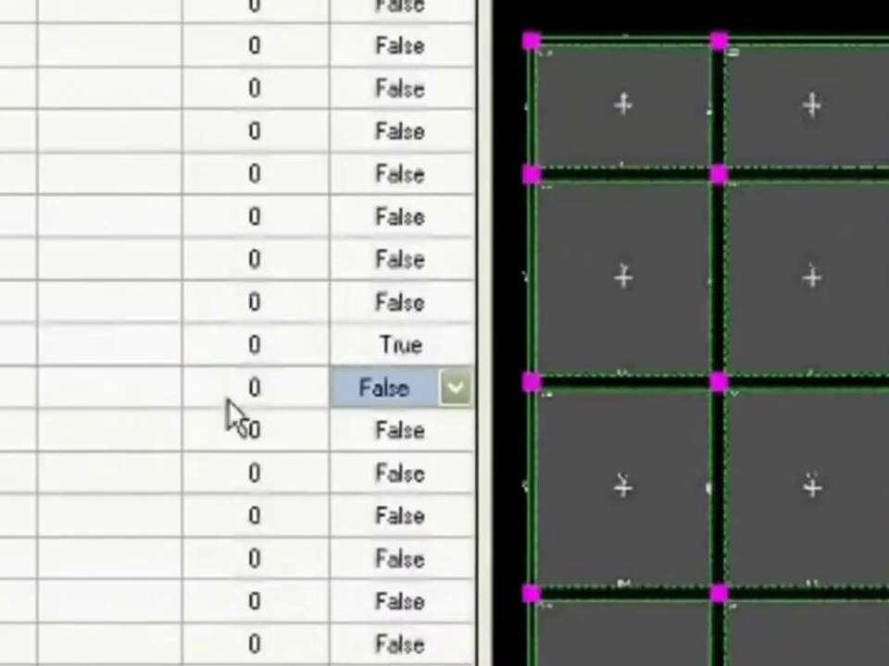
Set the top of slab level of S12 to -200 mm
click(239, 396)
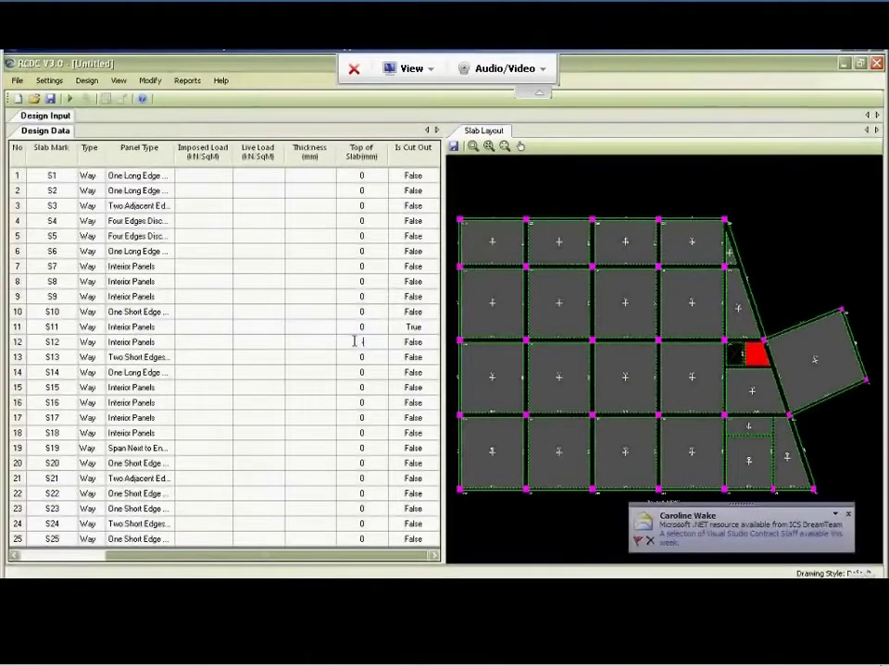
text(200)
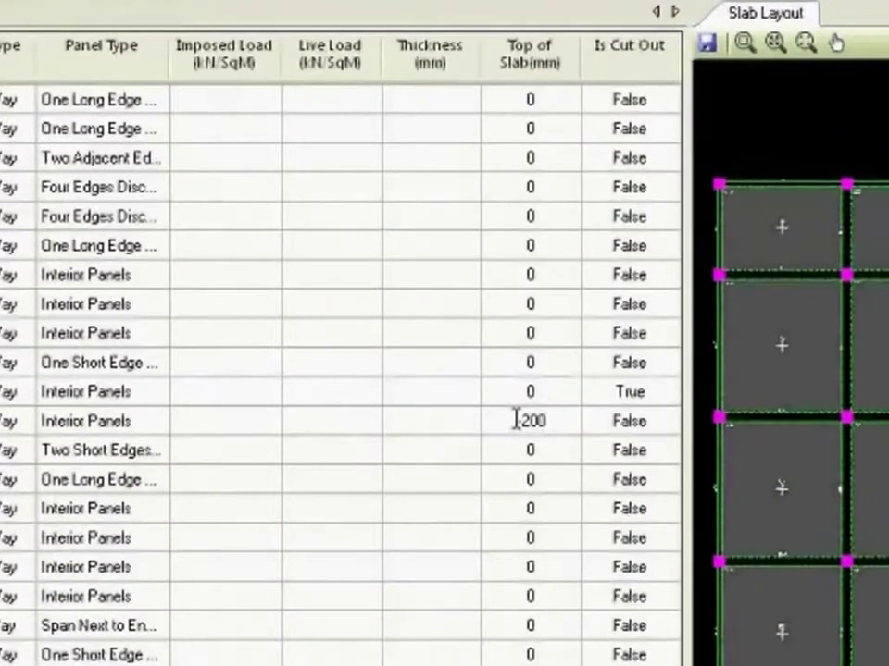
key(Return)
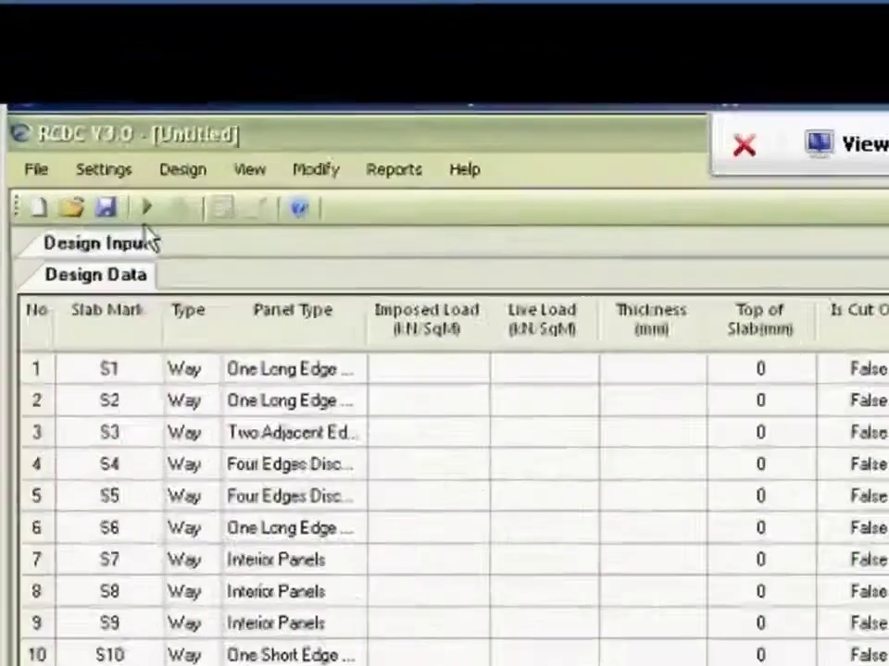
Try to run the slab design, and re-evaluate the slab continuity
click(146, 208)
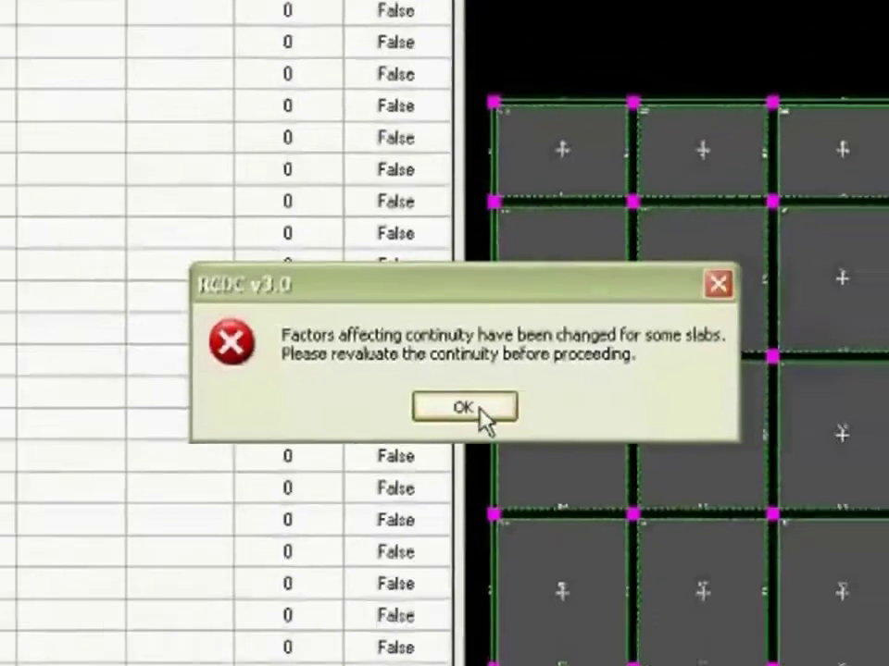
click(497, 433)
click(148, 82)
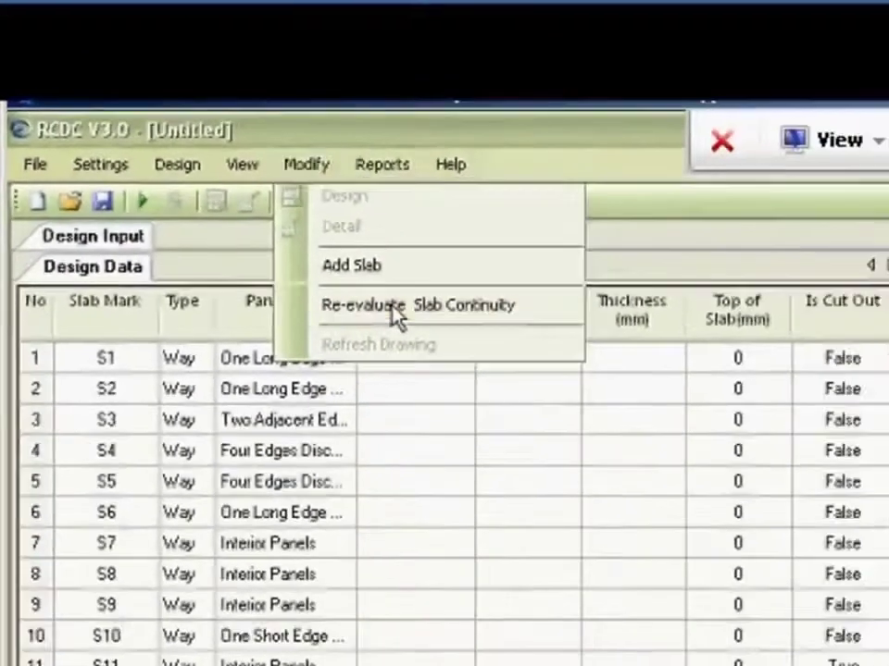
click(490, 398)
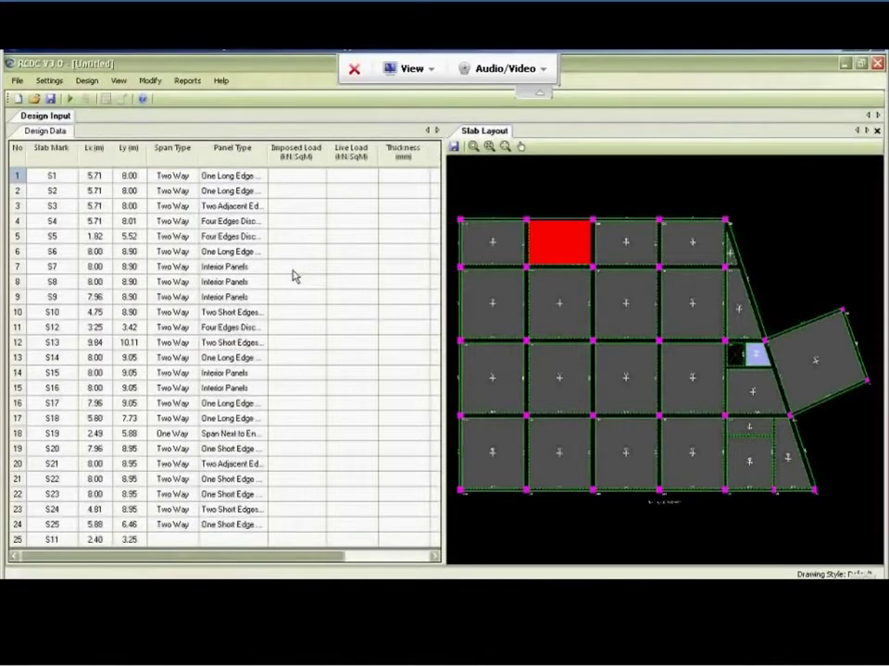
Set slab S1's imposed load to 3 kN/sqm and its live load to 2 kN/sqm
click(311, 178)
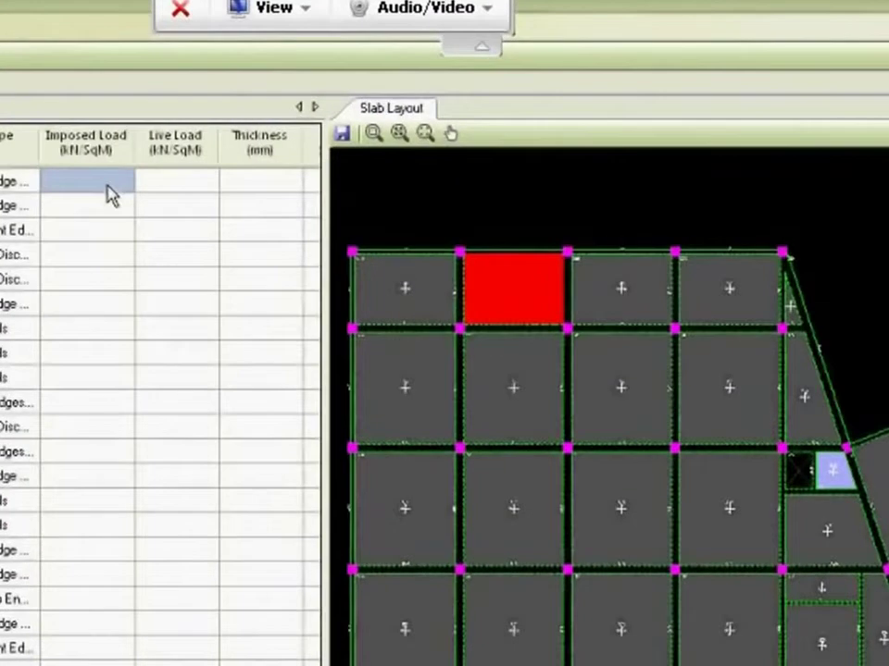
text(3)
key(Tab)
text(2)
key(Return)
click(108, 186)
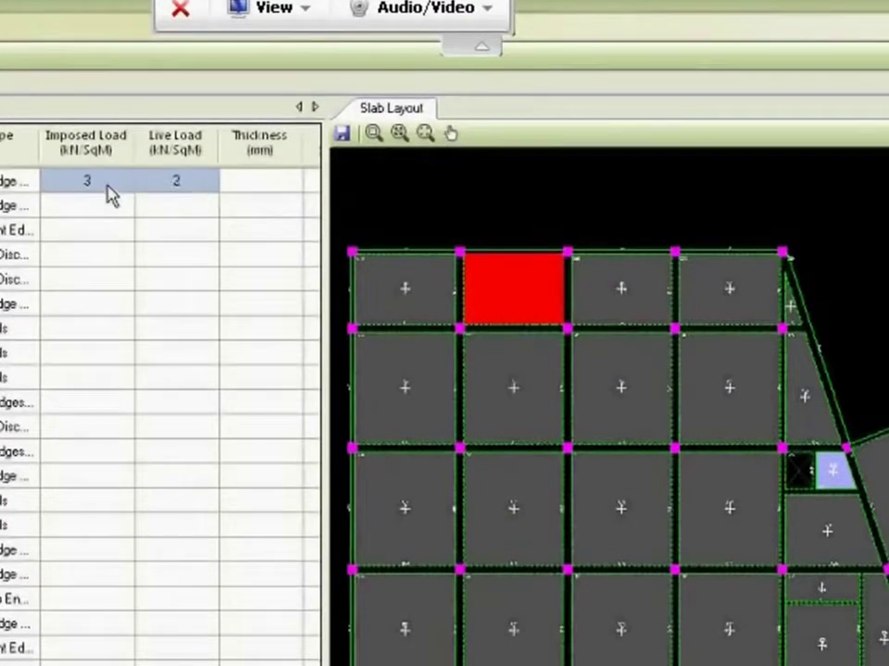
Copy S1's imposed and live loads to the remaining slabs and run the slab design
key(ctrl+c)
key(Down)
key(ctrl+shift+Down)
key(ctrl+v)
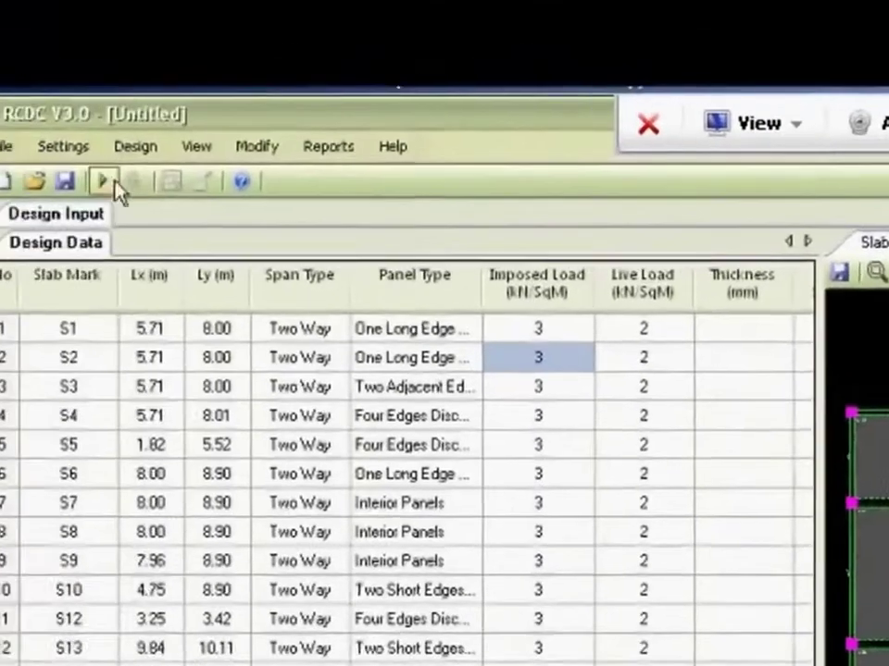
click(113, 189)
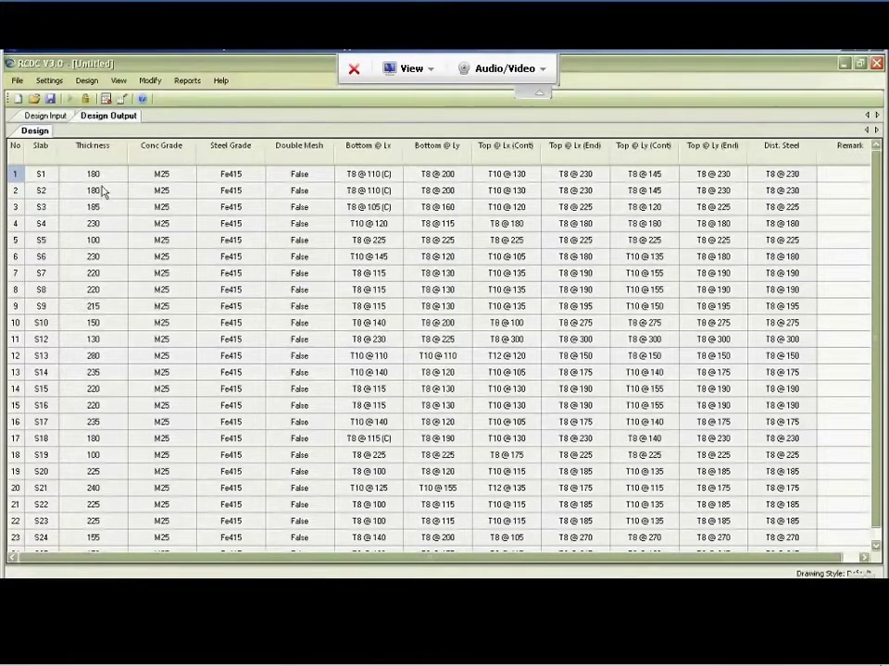
Examine slab S1's reinforcement results and the commands offered for the reinforcement, slab and thickness cells
click(371, 176)
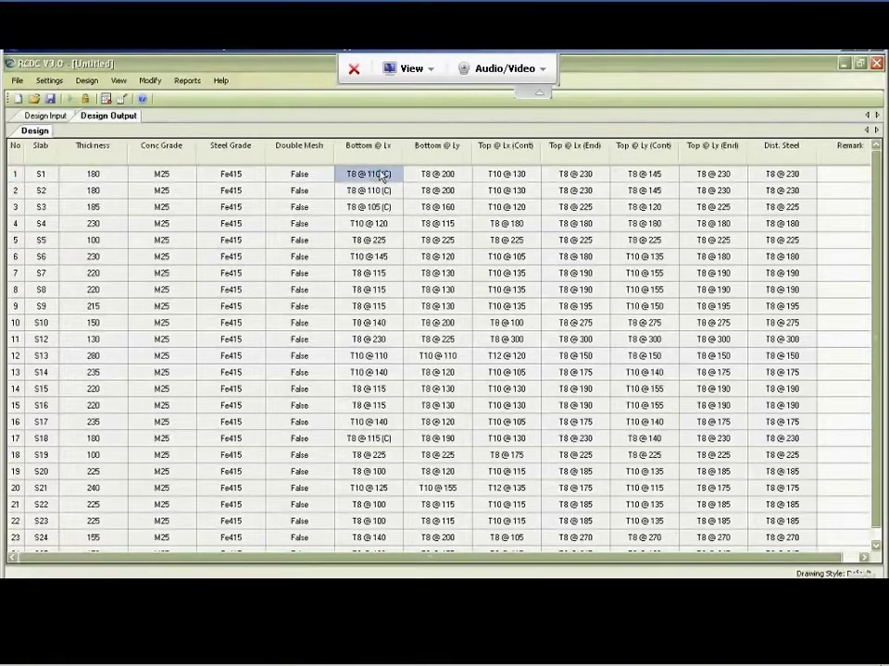
click(424, 175)
click(487, 175)
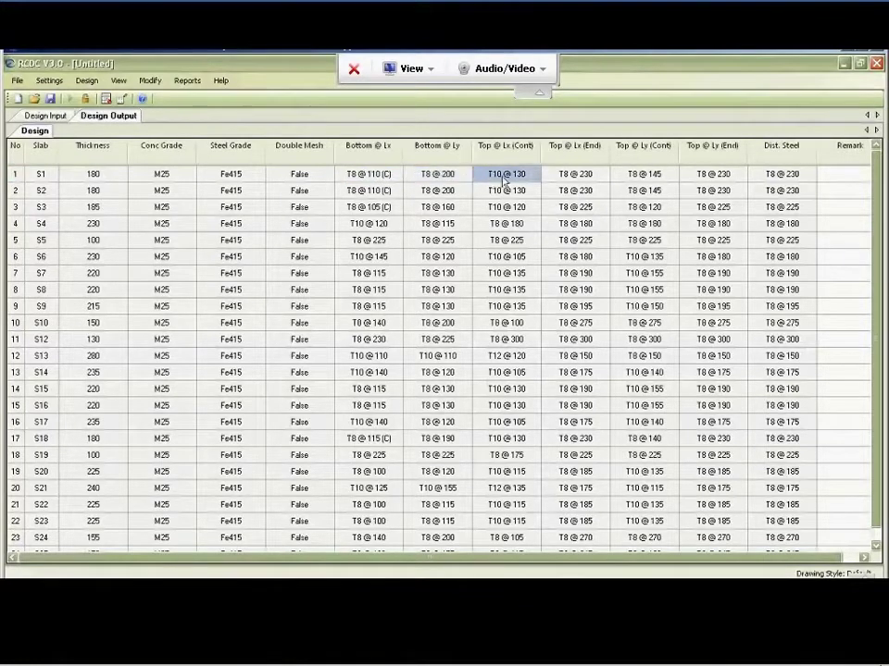
click(779, 181)
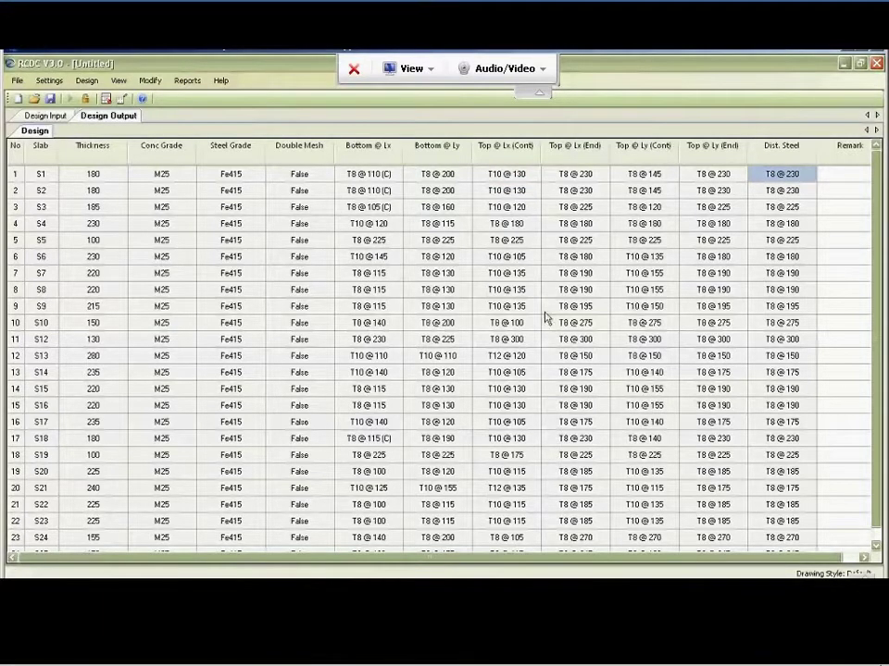
right_click(370, 175)
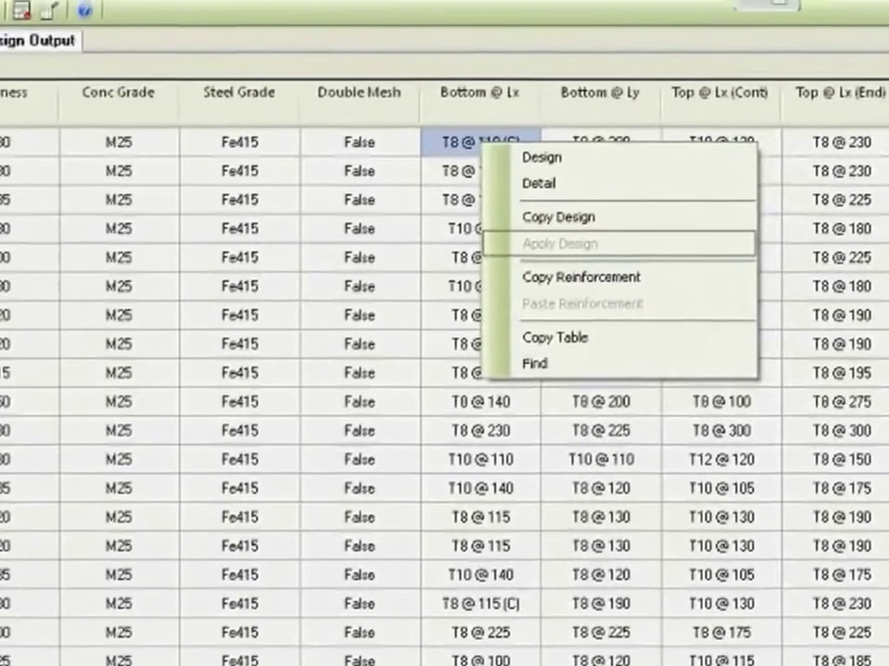
right_click(76, 180)
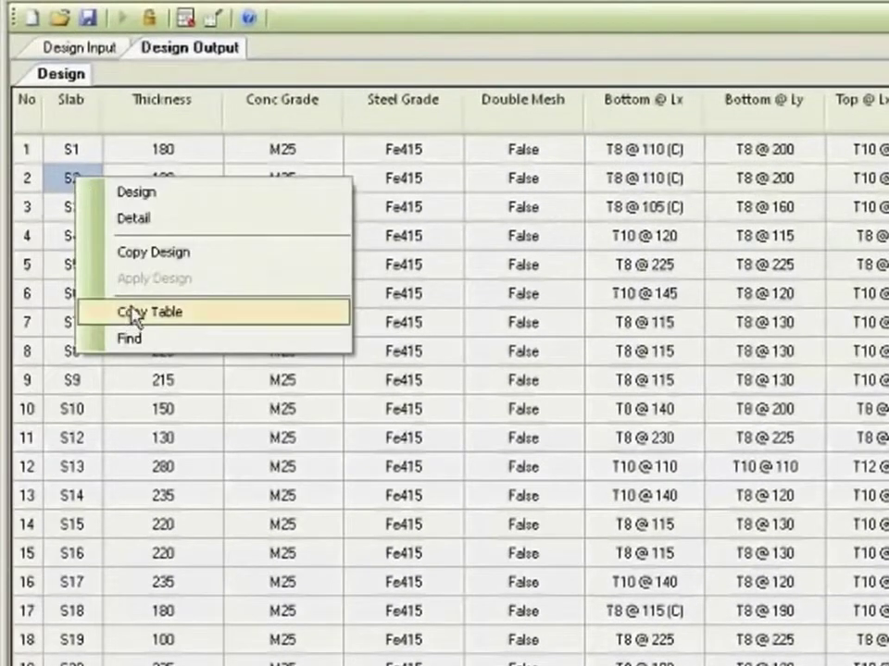
click(161, 151)
right_click(162, 155)
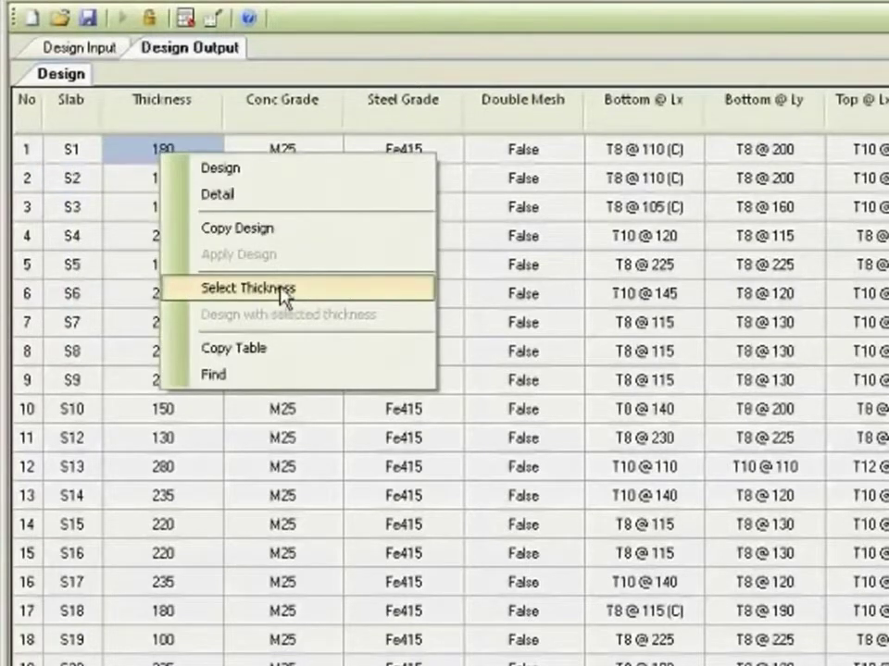
click(599, 143)
Open slab S1's individual design data for review and leave it without changes
click(531, 151)
right_click(537, 151)
click(548, 162)
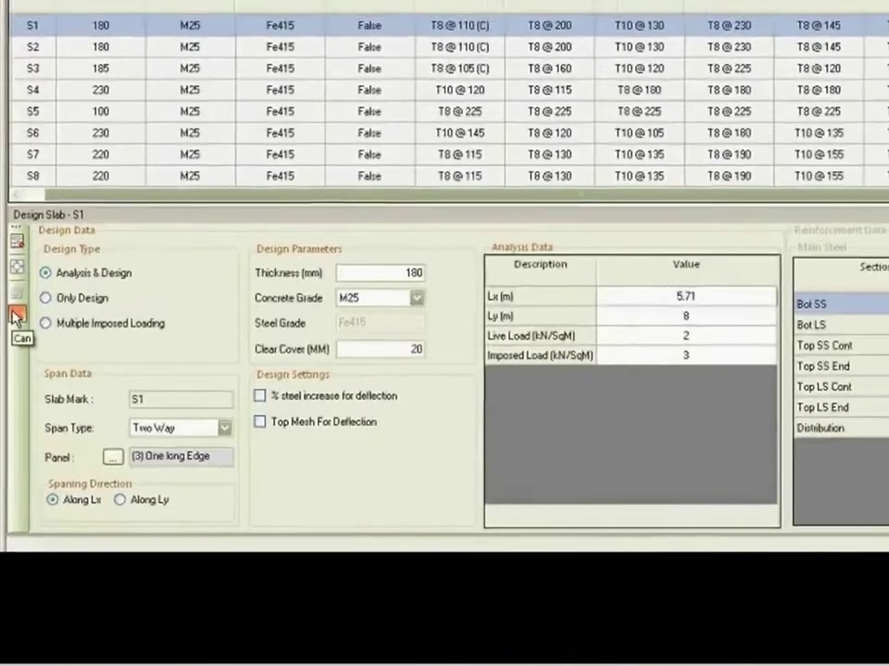
click(19, 302)
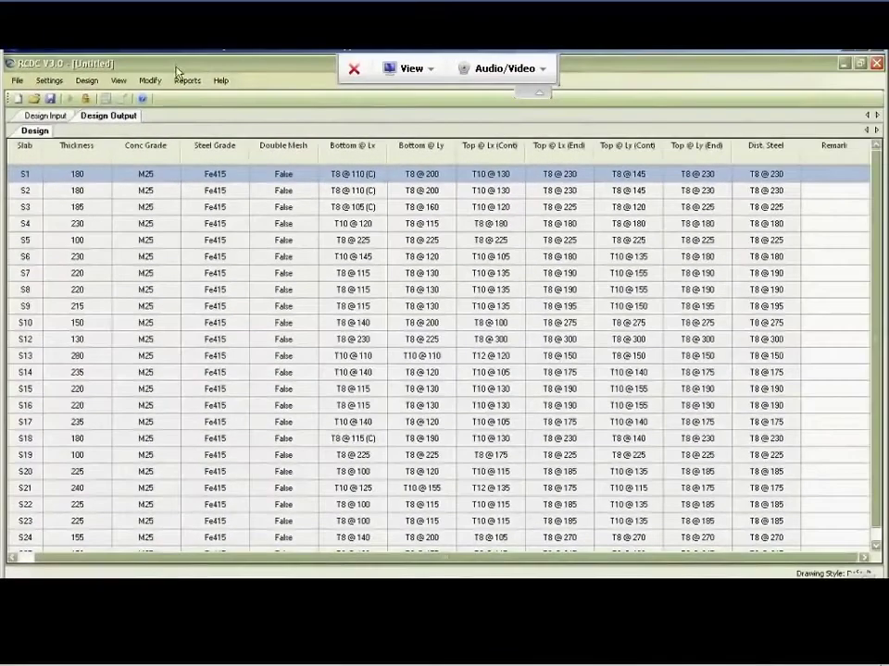
Generate the slab schedule and the in-plan detailing drawings of the top and bottom reinforcement
click(190, 82)
click(221, 98)
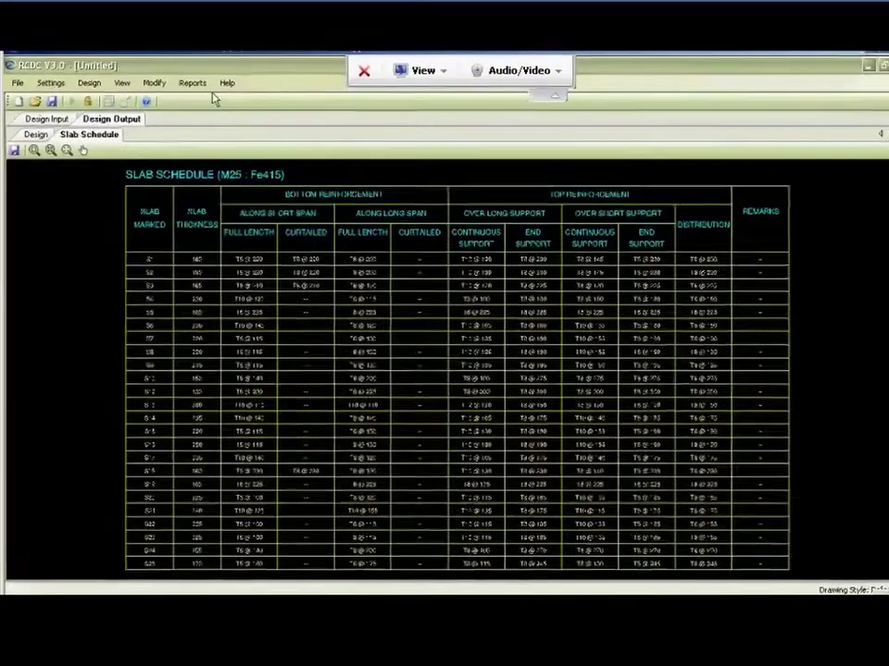
click(187, 81)
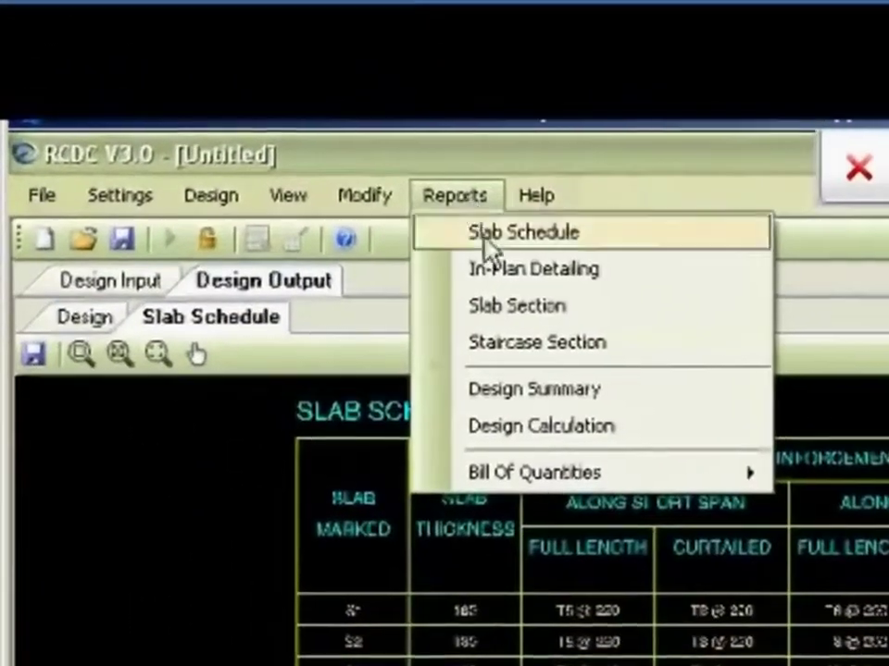
click(493, 268)
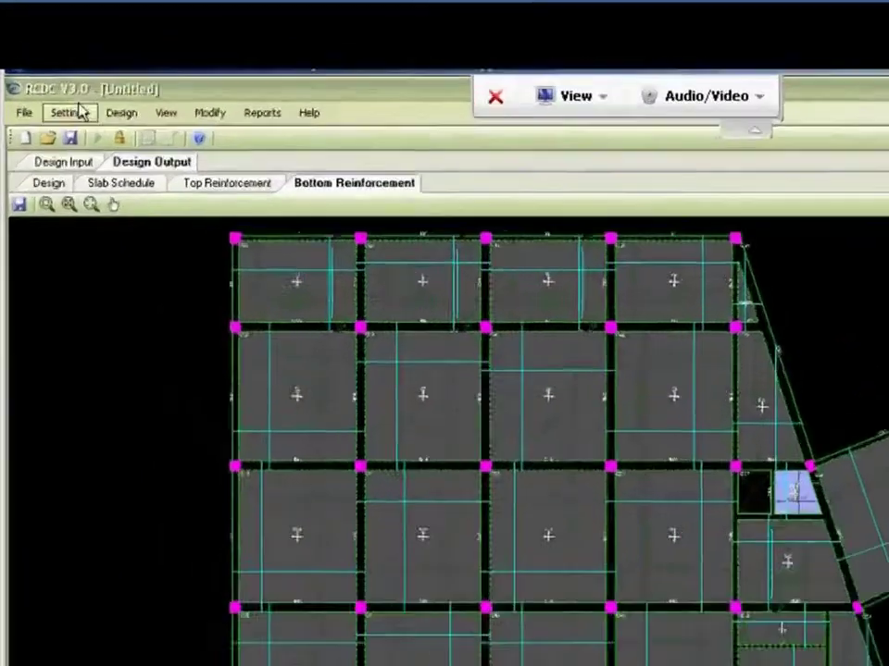
Check the detailing style options in the design settings and leave the settings unchanged
click(49, 80)
click(151, 264)
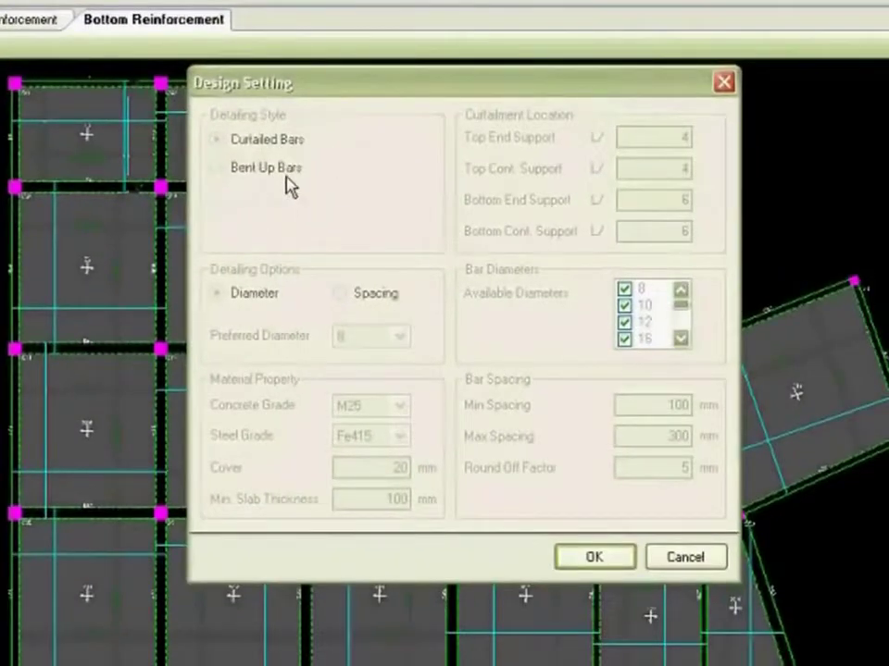
click(687, 560)
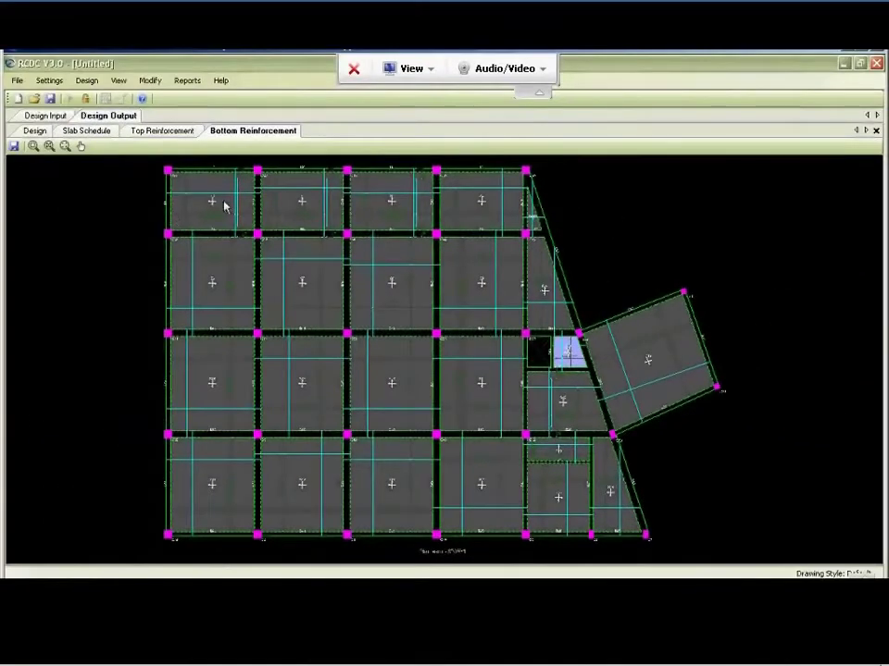
Examine the bottom and top reinforcement plans and place the two drawings side by side
scroll(233, 193, up, 4)
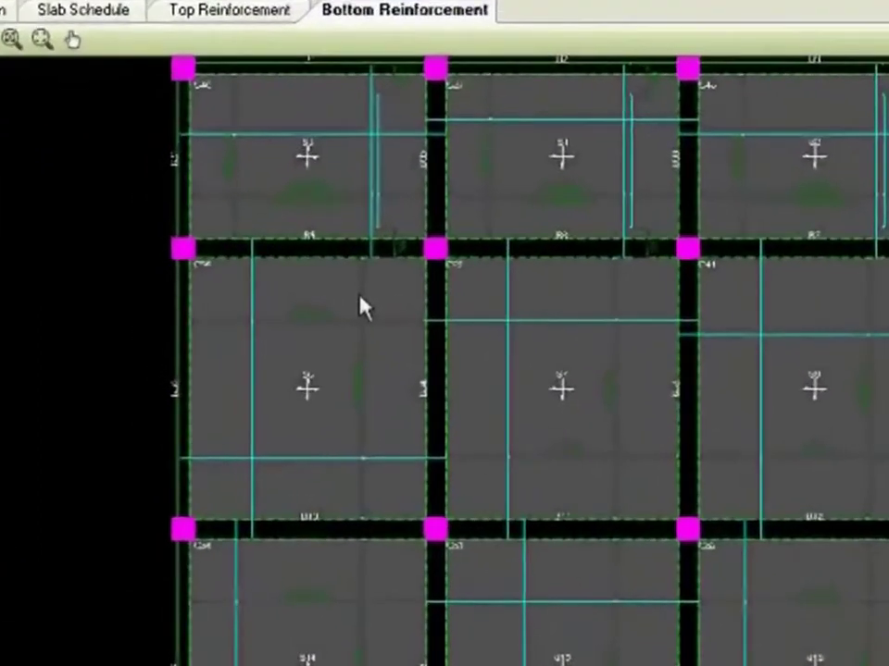
scroll(251, 289, down, 3)
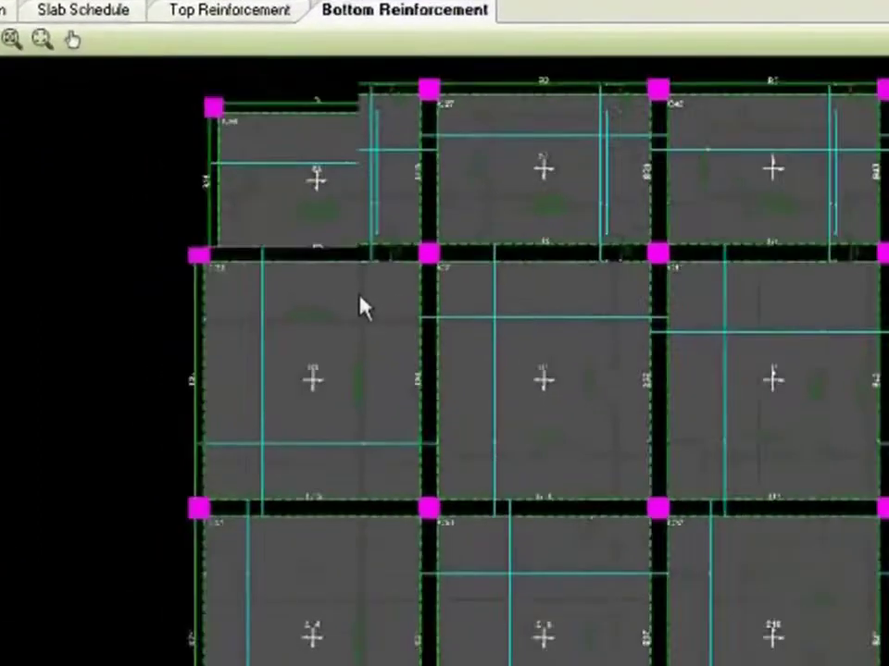
scroll(361, 305, down, 1)
click(257, 15)
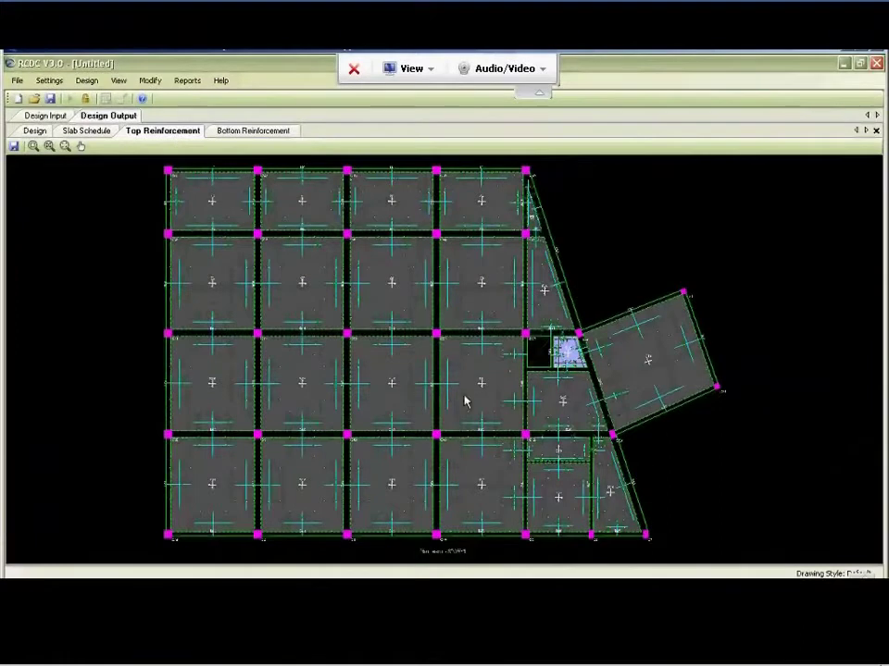
click(269, 132)
drag(459, 350, 475, 361)
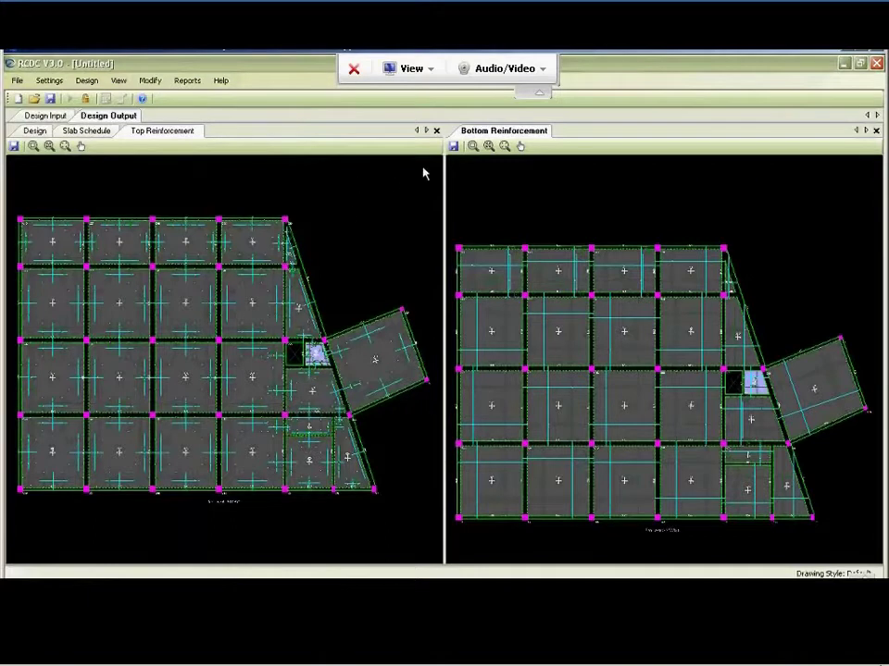
Close the top reinforcement, bottom reinforcement and slab schedule drawings
click(436, 130)
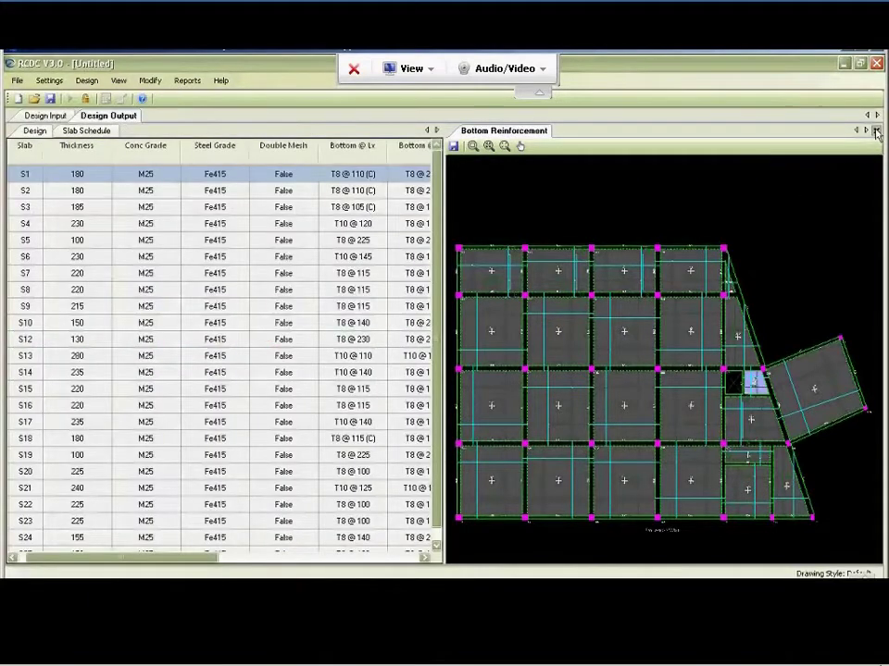
click(875, 132)
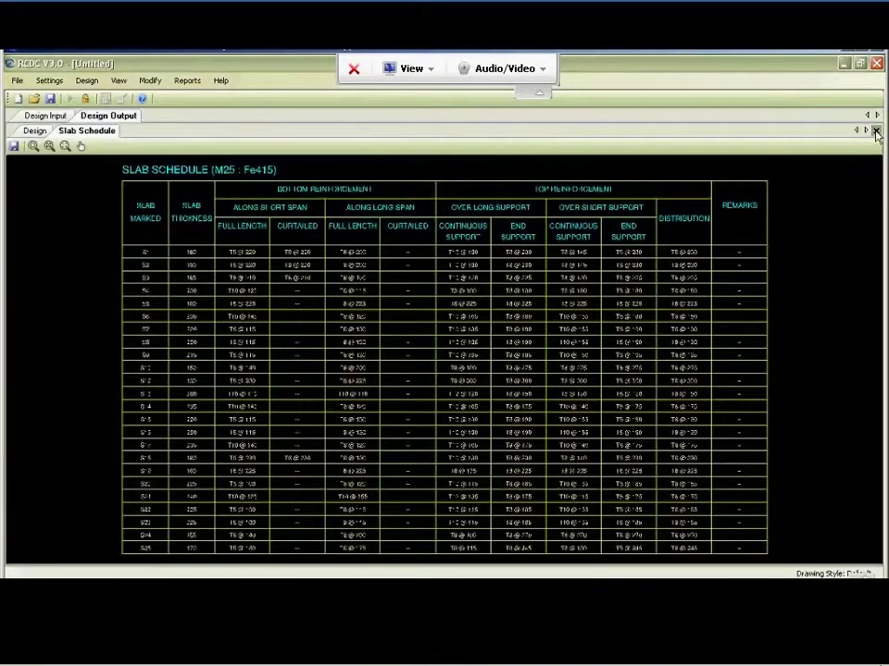
click(876, 132)
Start a slab section report with the number of slabs set to 3
click(187, 81)
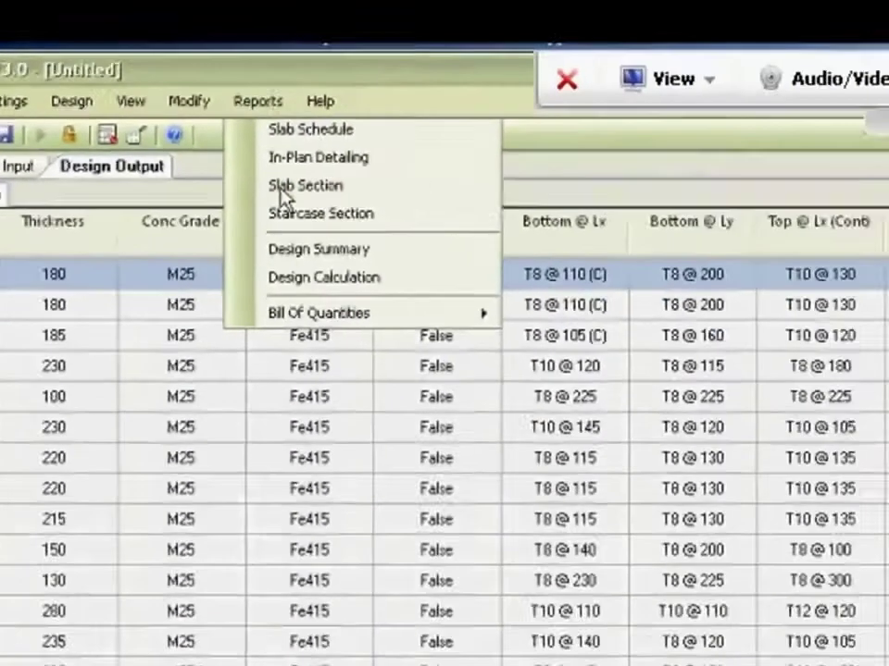
click(504, 319)
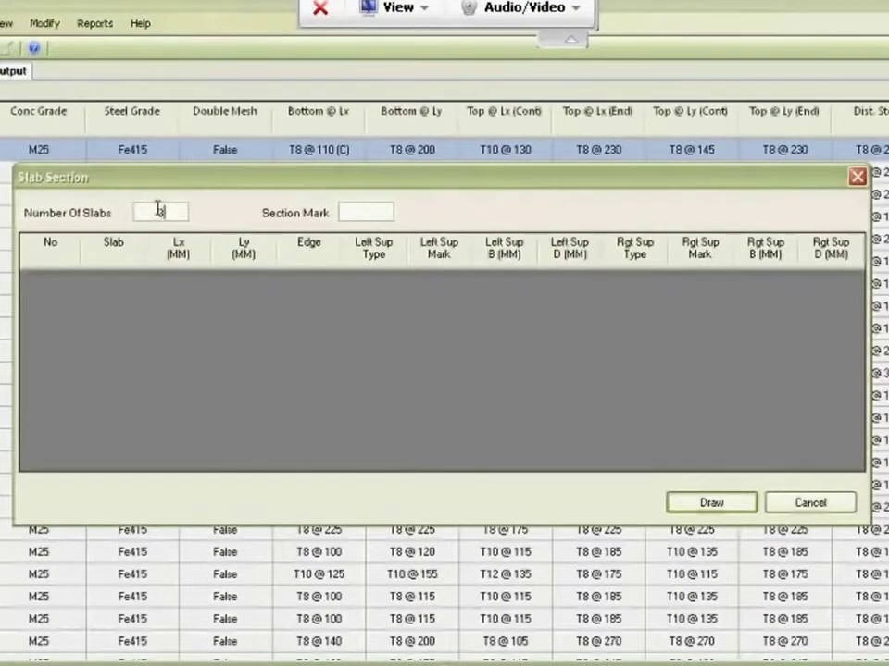
text(3)
key(Return)
Assign slabs S1, S2 and S3 to the three rows of the slab section
click(107, 280)
click(136, 279)
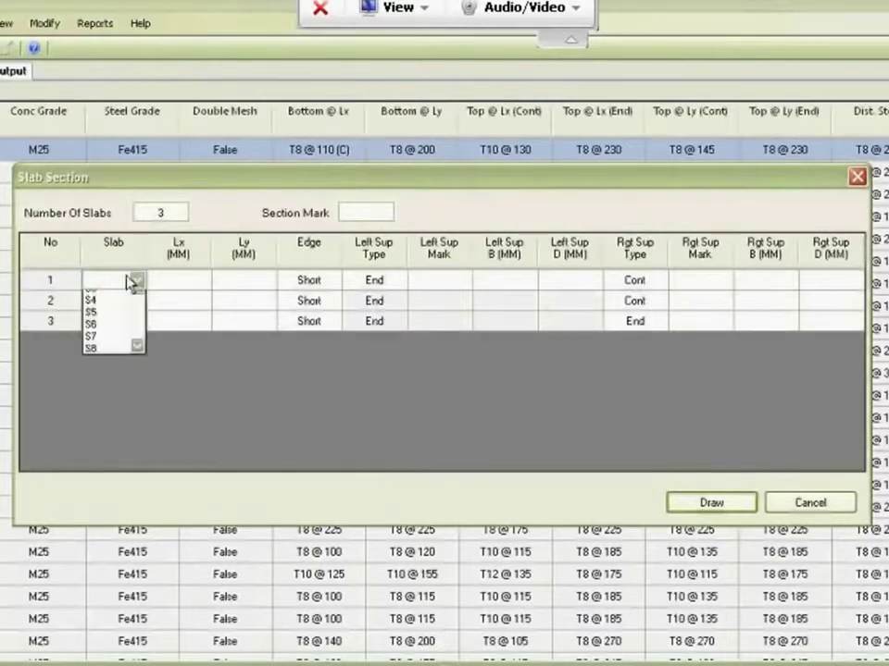
click(104, 297)
click(137, 300)
click(137, 301)
click(109, 327)
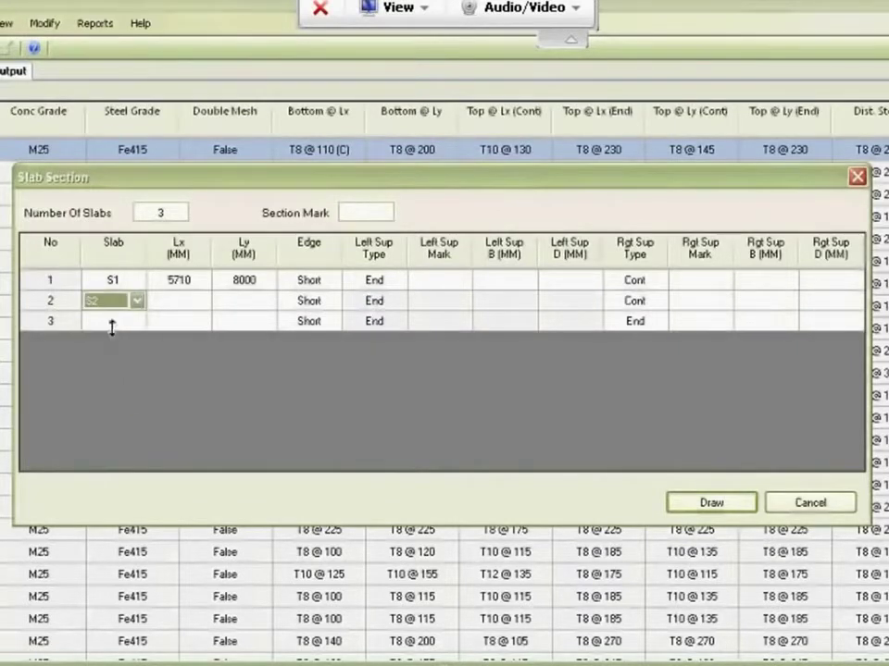
click(111, 321)
click(136, 321)
click(107, 360)
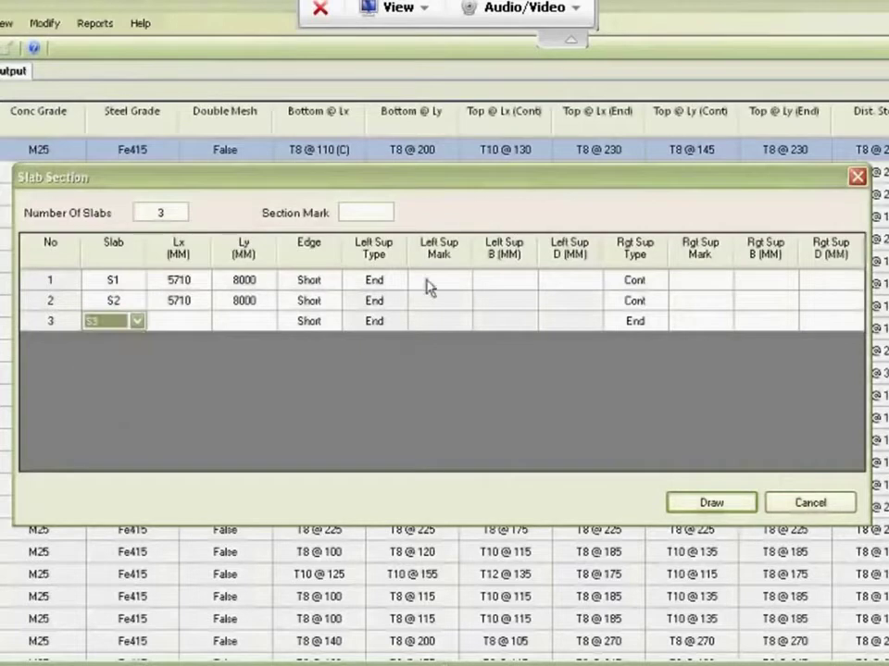
Define S1's left support in the section as beam b1, 230 mm wide and 450 mm deep
click(429, 285)
text(b1)
key(Tab)
text(230)
key(Tab)
text(450)
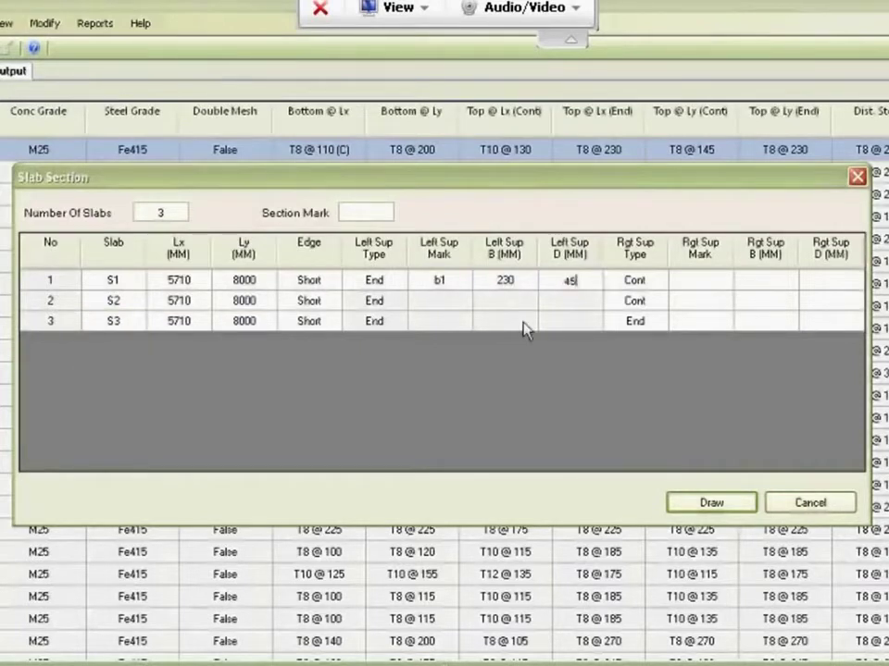
key(Return)
Set the right supports of all three section slabs to 230 mm wide and 450 mm deep
key(Right)
key(Right)
key(Right)
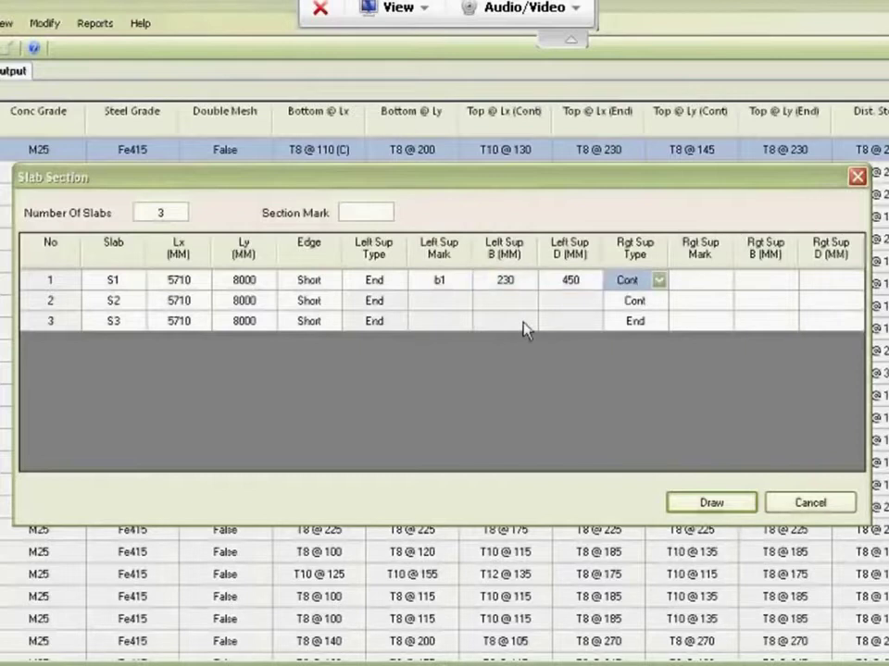
key(shift+Down)
key(shift+Down)
key(ctrl+v)
key(Left)
key(Up)
key(Left)
key(Up)
Mark the right supports of S1, S2 and S3 as b2, b3 and b4
text(b2)
key(Return)
text(b3)
key(Return)
text(b4)
Set the section mark to a and draw the slab section
click(363, 212)
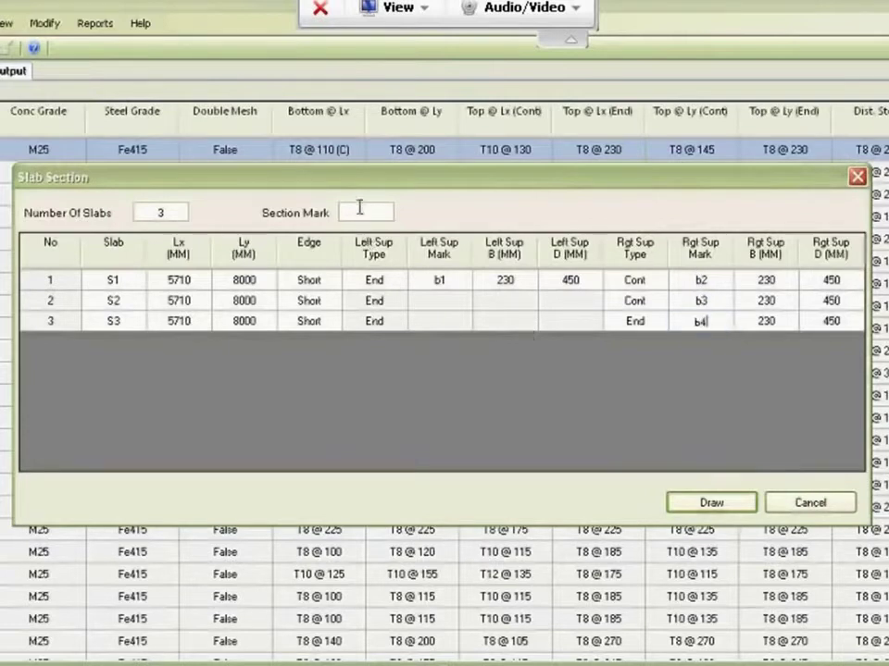
text(a)
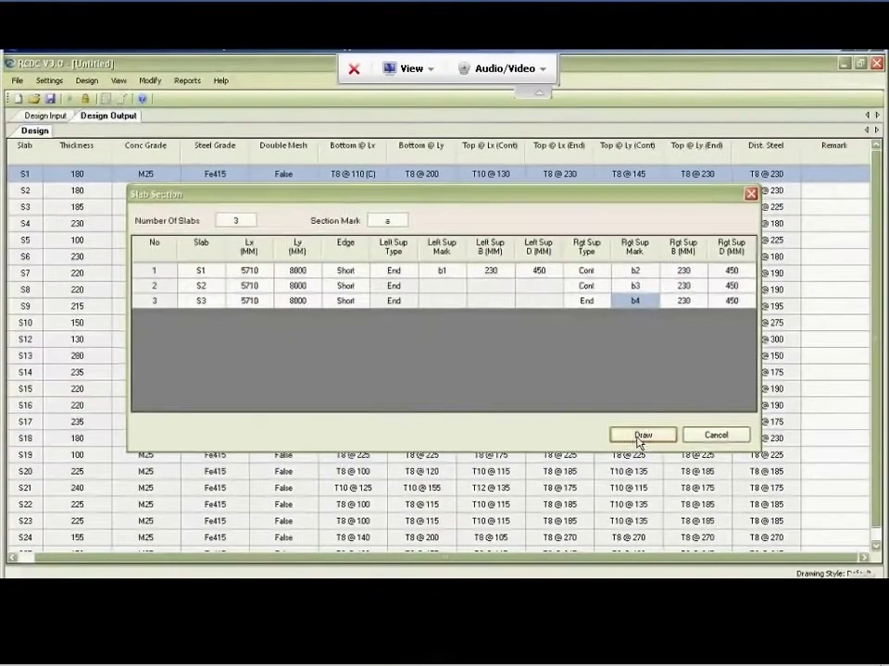
click(679, 475)
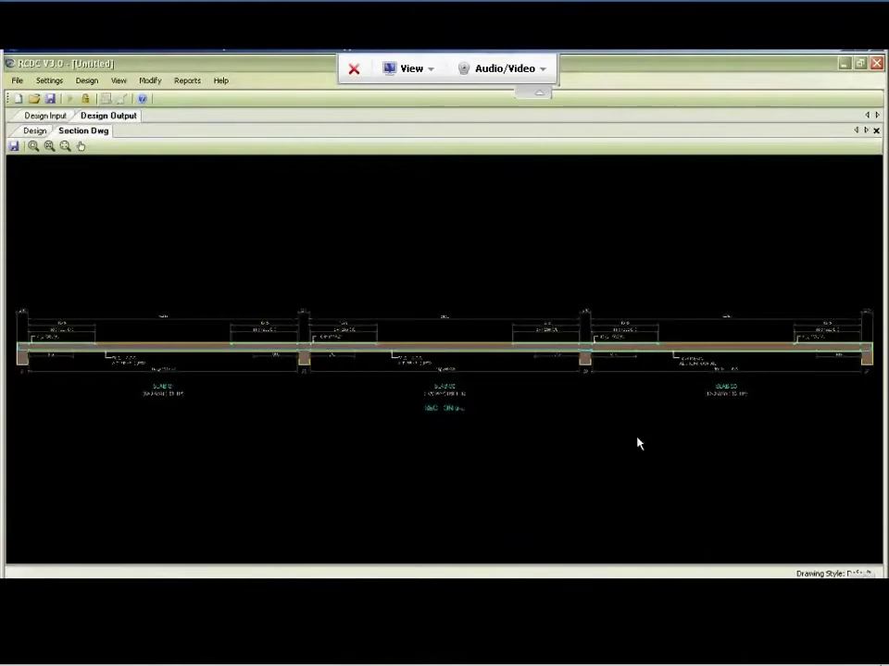
Examine the support dimensions and reinforcement labels along slabs S1 to S3 in the section drawing, and close it
mouse_move(14, 299)
mouse_down()
mouse_move(184, 397)
mouse_move(351, 404)
mouse_up()
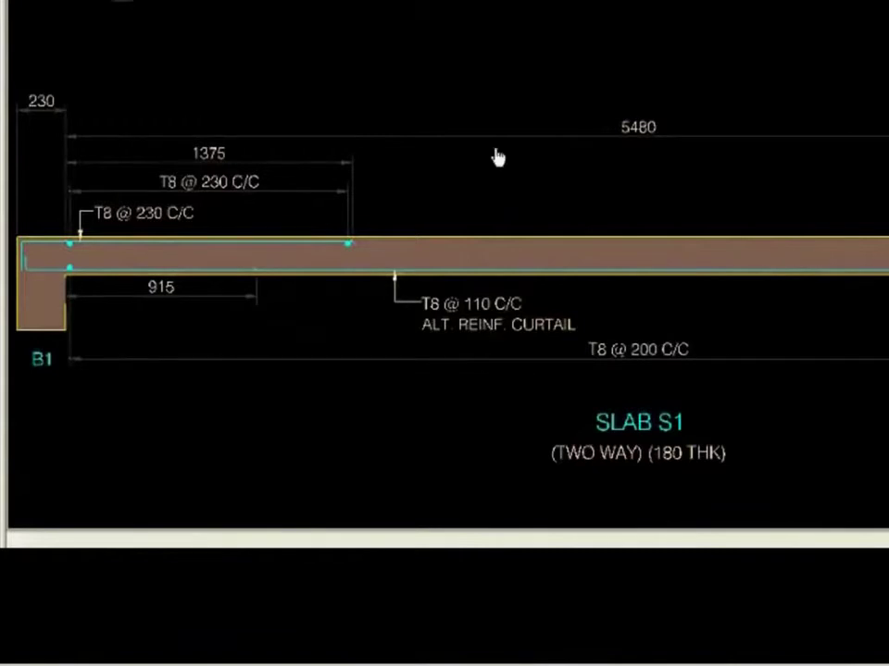
drag(884, 256, 364, 261)
drag(884, 287, 345, 258)
mouse_move(880, 258)
mouse_down()
mouse_move(462, 264)
mouse_move(620, 268)
mouse_move(549, 269)
mouse_up()
mouse_move(884, 405)
mouse_down()
mouse_move(577, 414)
mouse_move(884, 278)
mouse_up()
drag(107, 416, 627, 416)
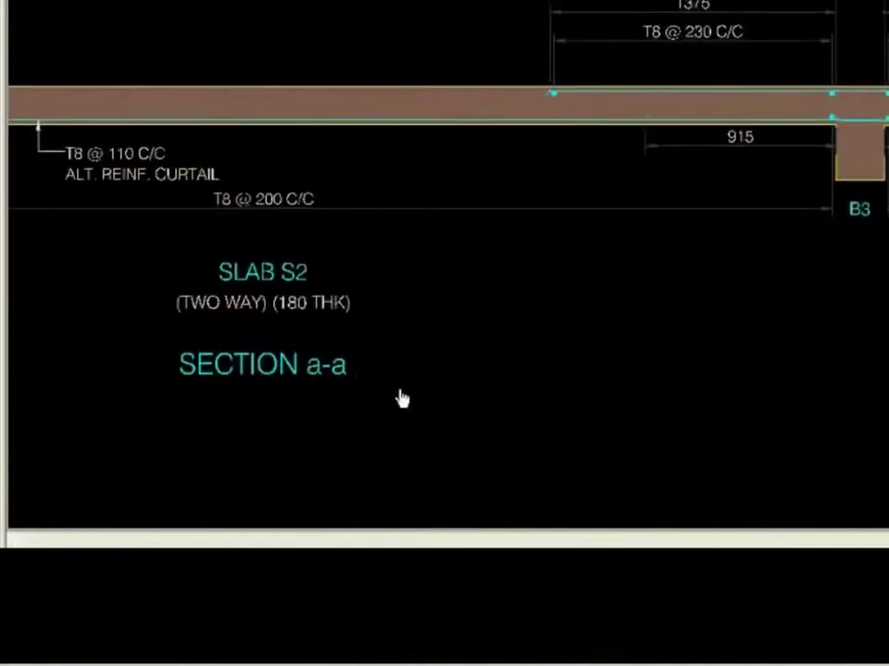
scroll(399, 397, down, 5)
drag(198, 358, 589, 363)
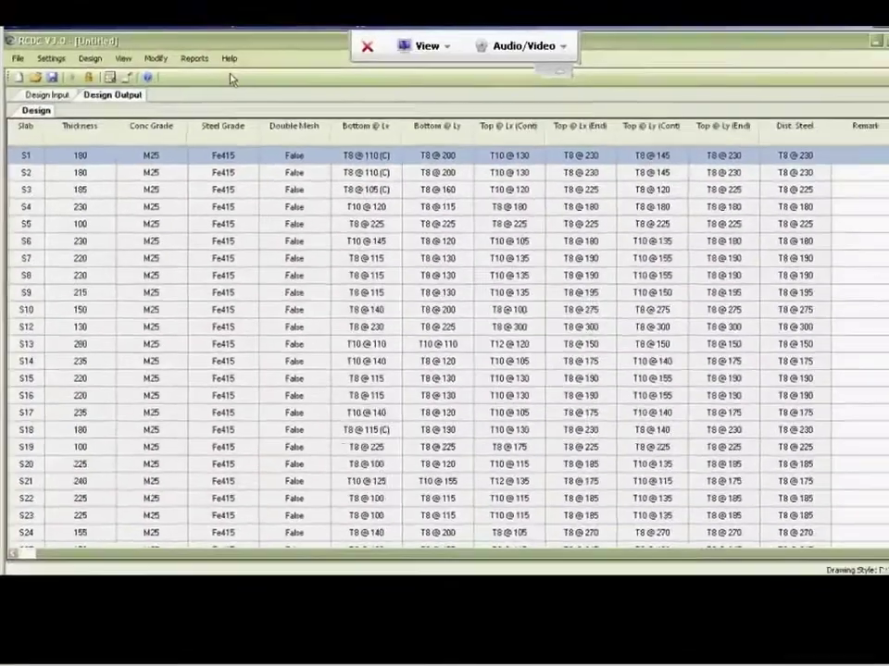
Start a staircase section with the bottom landing beam at End Of Slab and the top landing beam orientation set to UpStand
click(186, 57)
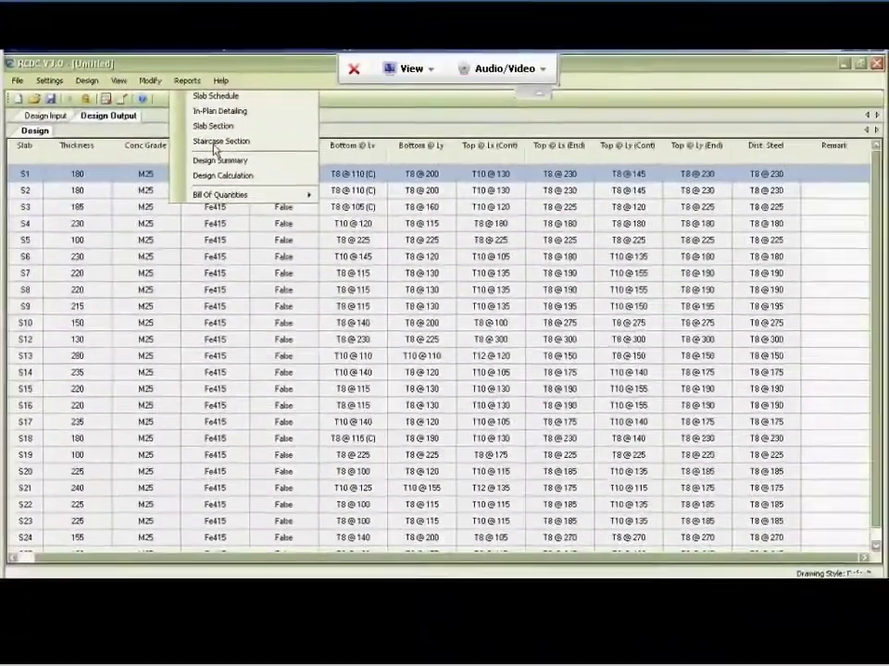
click(552, 377)
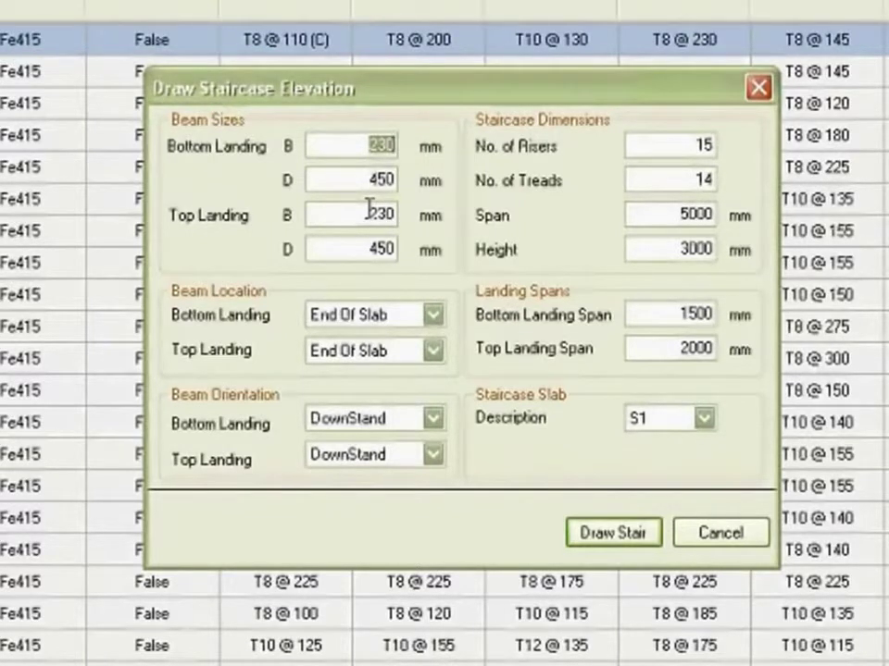
click(433, 314)
click(433, 315)
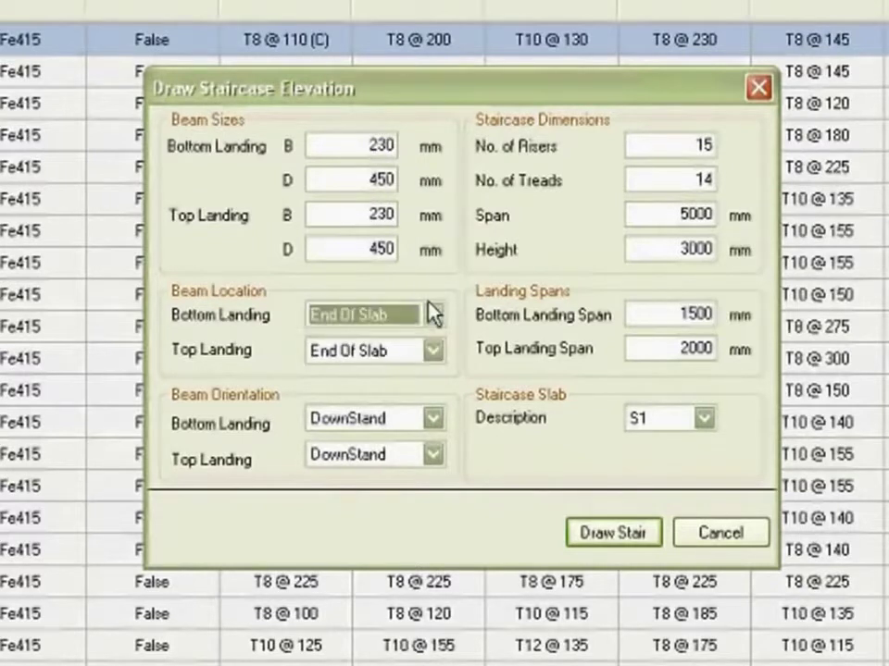
click(435, 455)
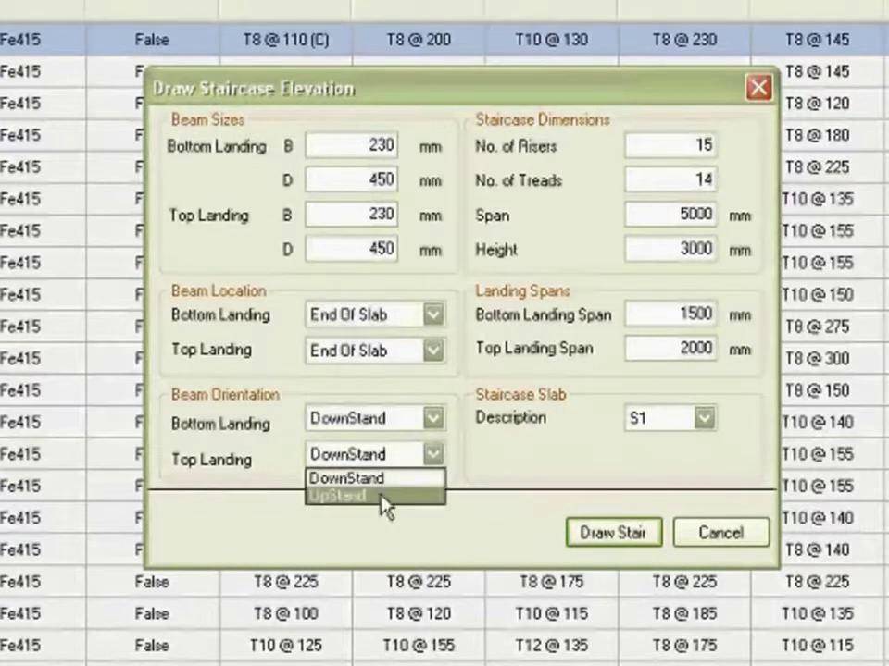
click(385, 505)
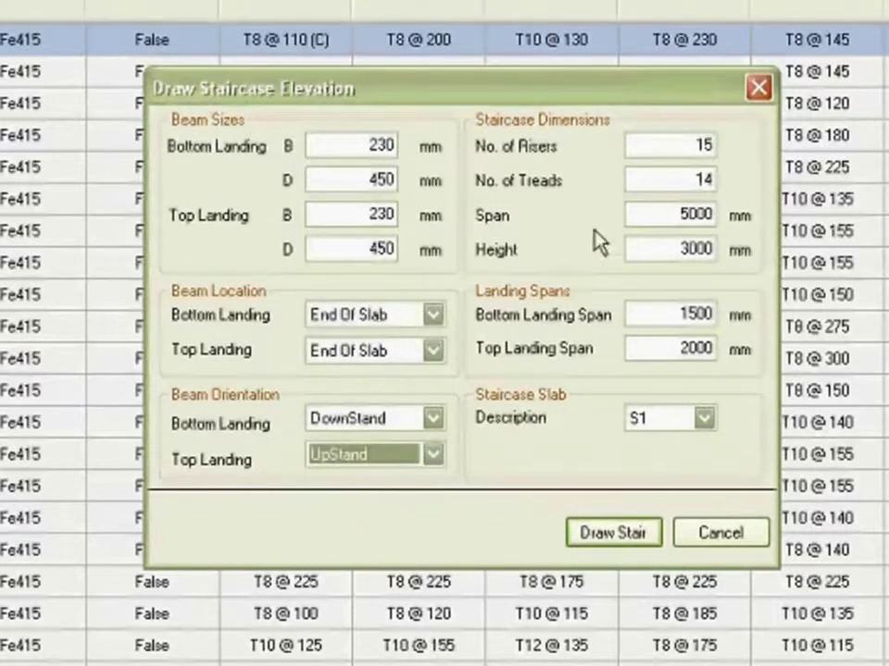
Choose S13 as the staircase slab, draw the stair with the given dimensions and landing spans, and close the drawing
click(677, 144)
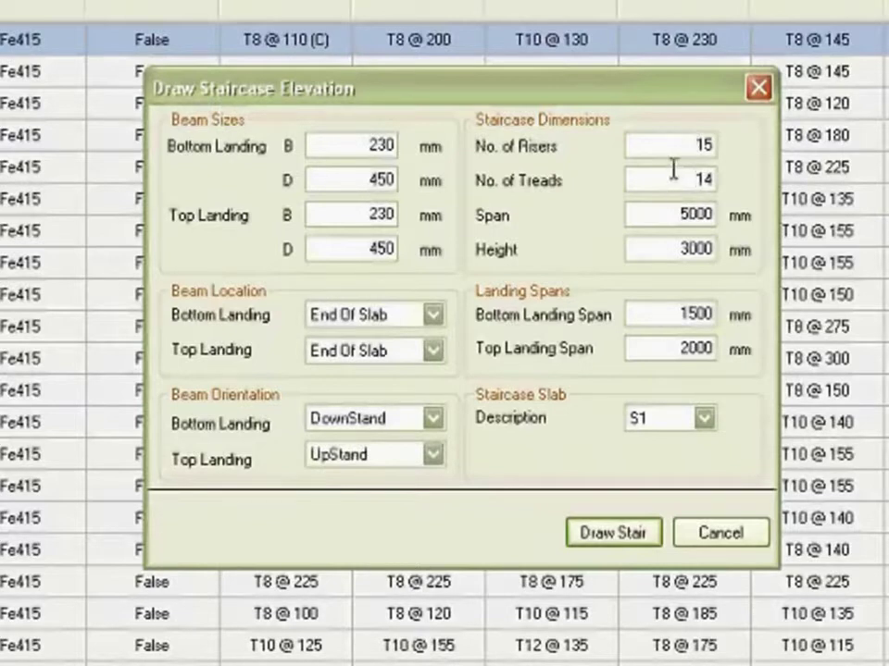
click(653, 214)
click(655, 246)
click(651, 313)
click(656, 349)
click(705, 422)
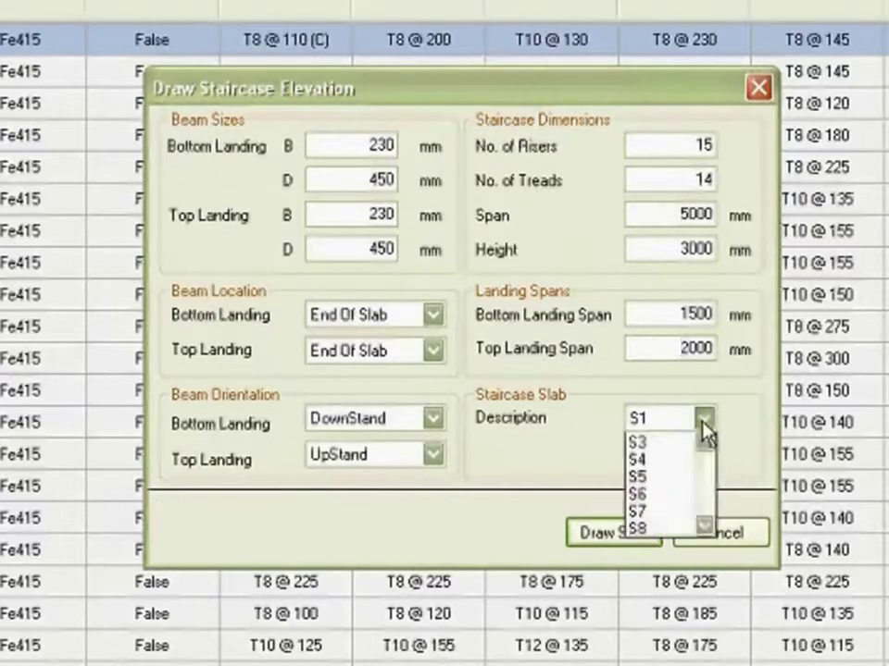
scroll(709, 505, down, 2)
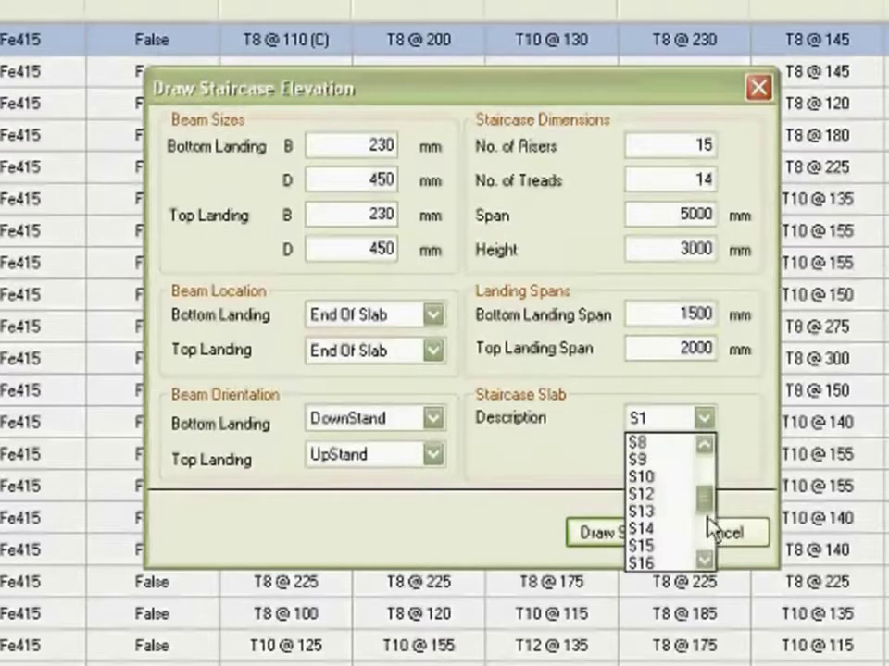
click(684, 524)
click(617, 530)
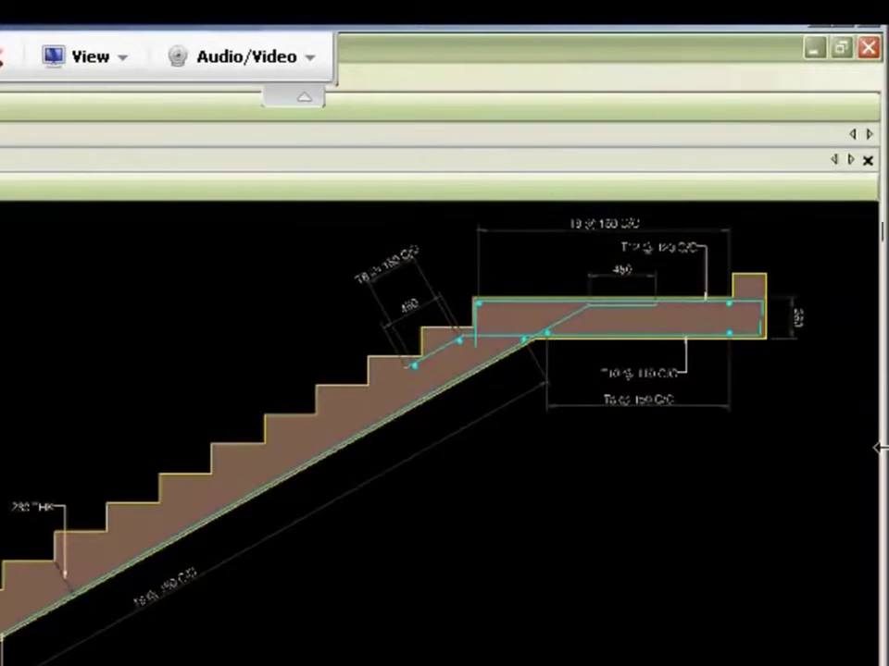
click(868, 164)
Produce the design calculation report for slab S6
click(137, 148)
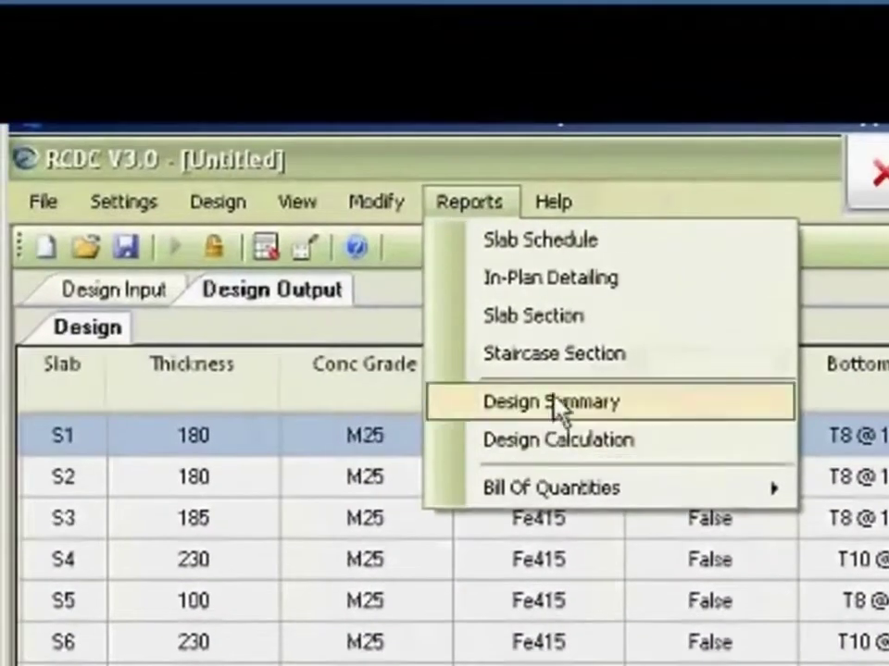
click(581, 443)
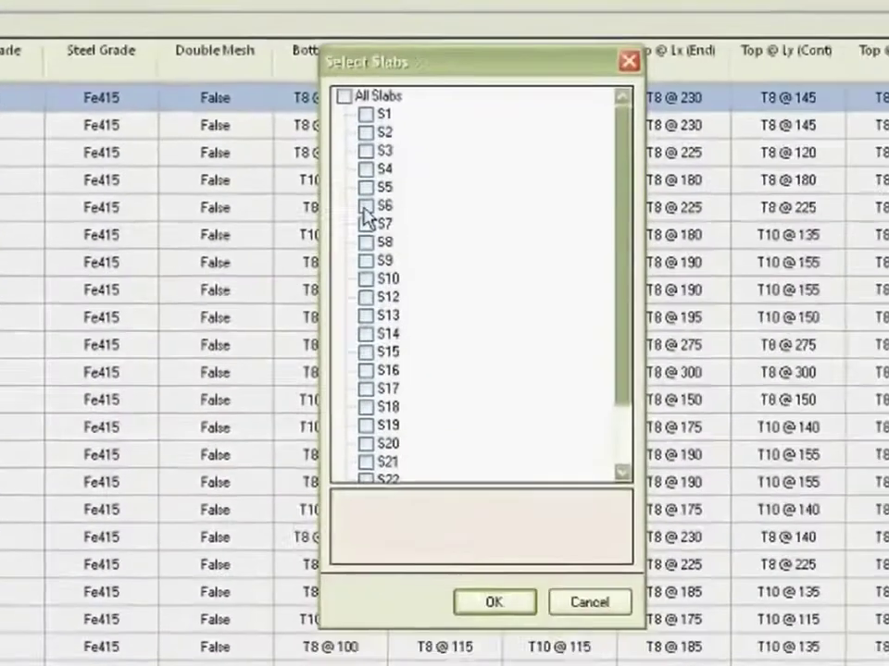
click(364, 207)
click(494, 602)
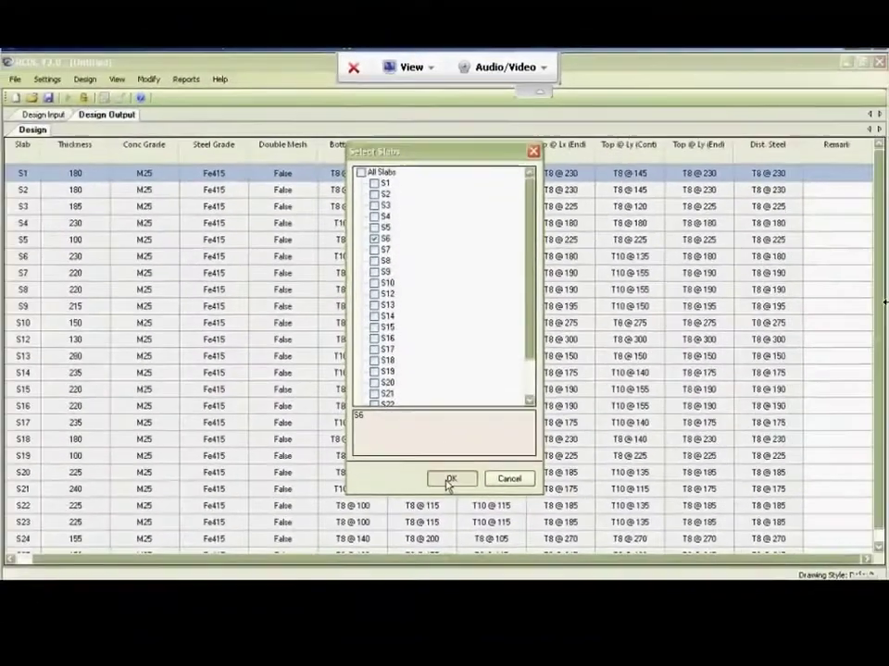
Examine the design moments, shear check and deflection check in the S6 calculation report, and close it
scroll(426, 428, down, 20)
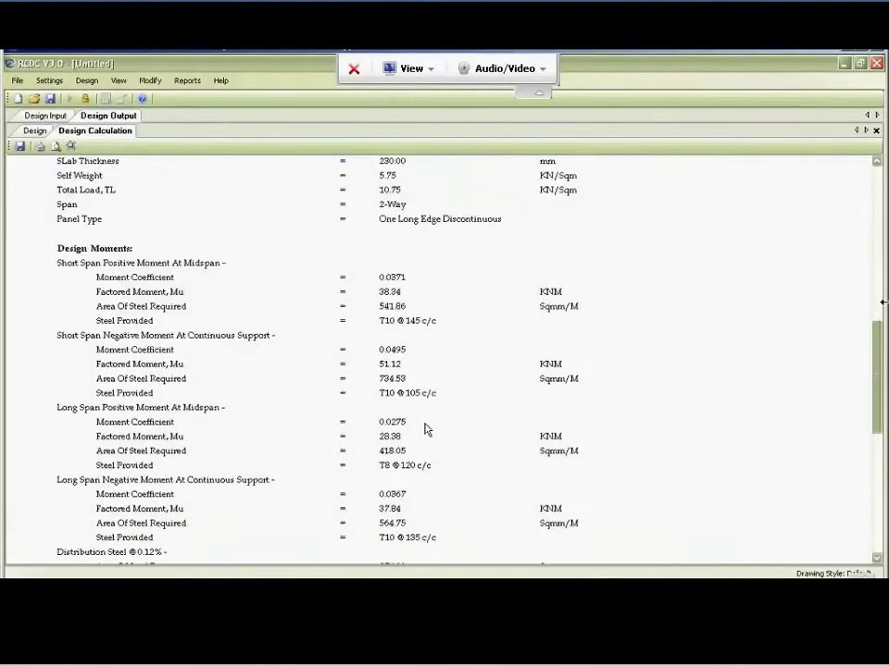
scroll(426, 428, down, 7)
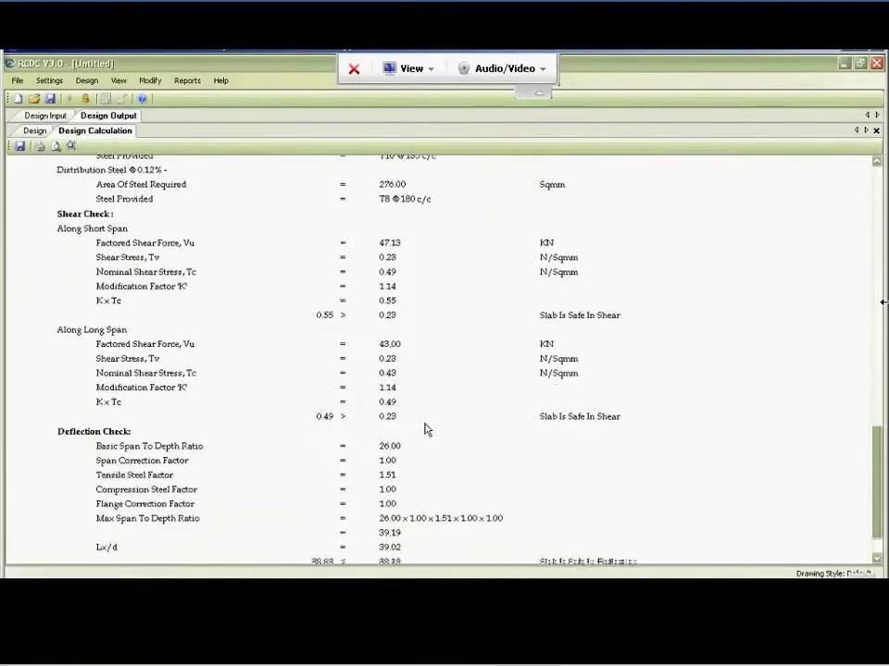
scroll(426, 429, up, 10)
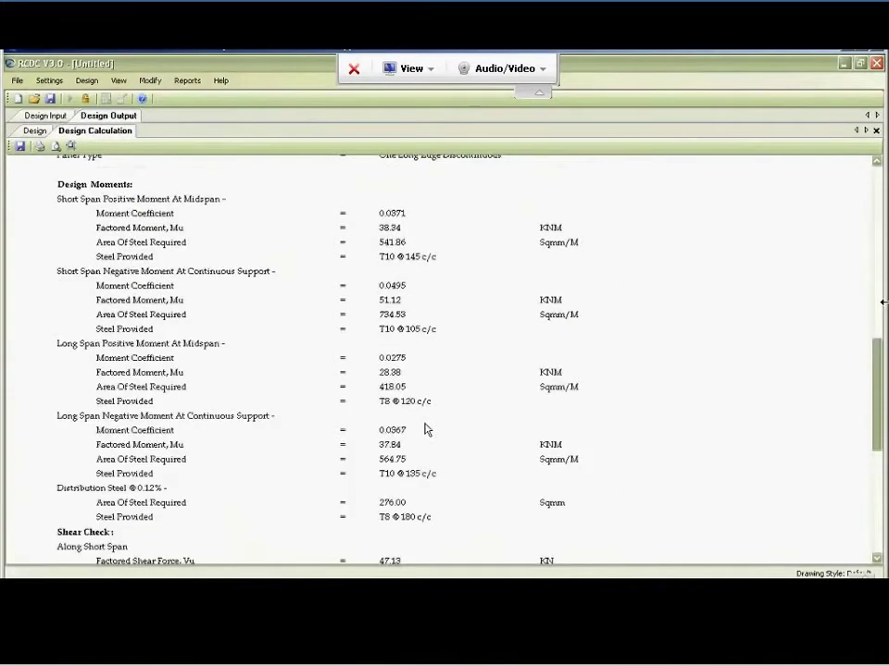
scroll(425, 429, down, 10)
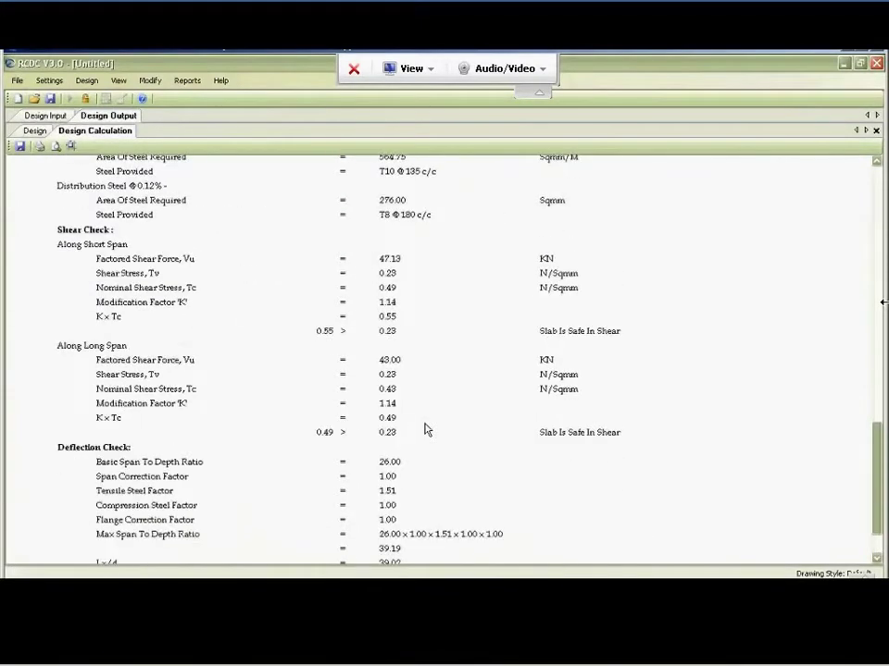
click(876, 131)
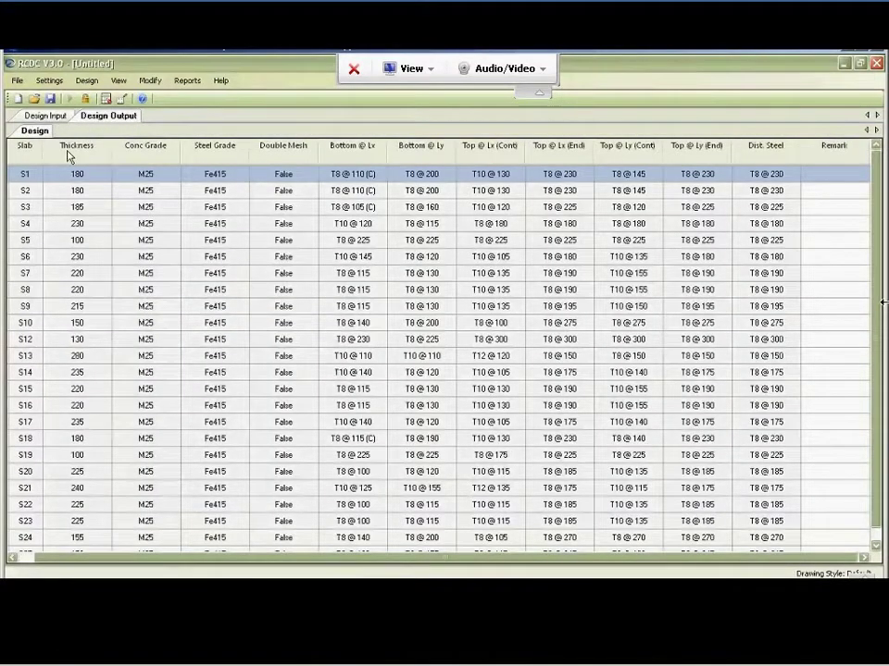
Start a new project without saving the current one, entering project salpe, client s-cube and the engineer's name
click(17, 98)
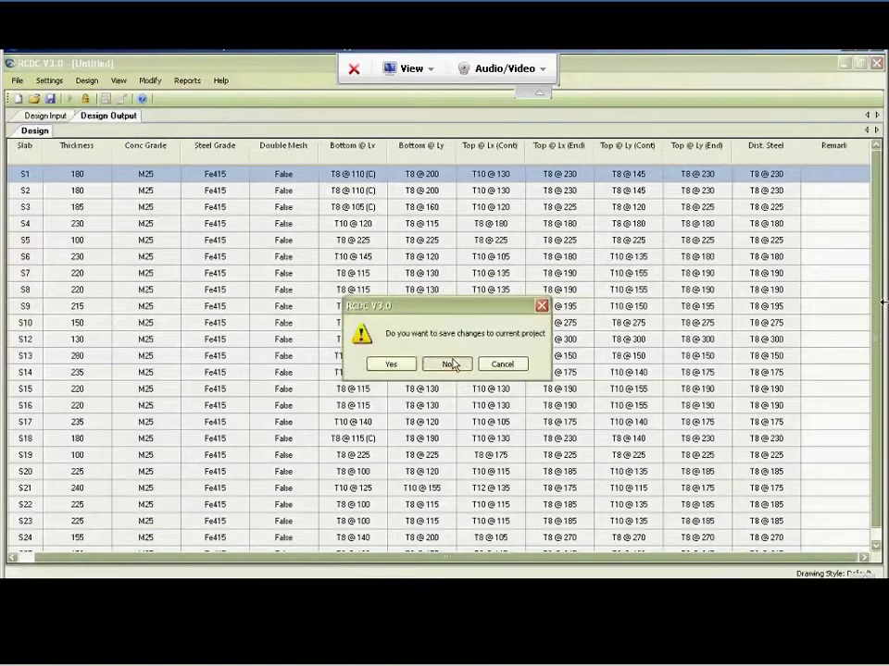
click(451, 364)
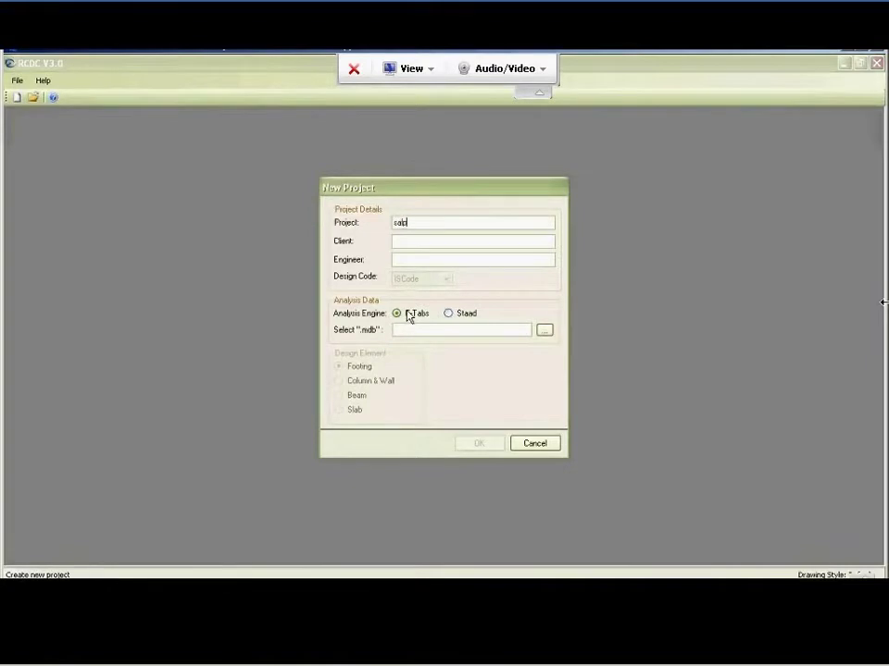
key(Tab)
text(s-cuba)
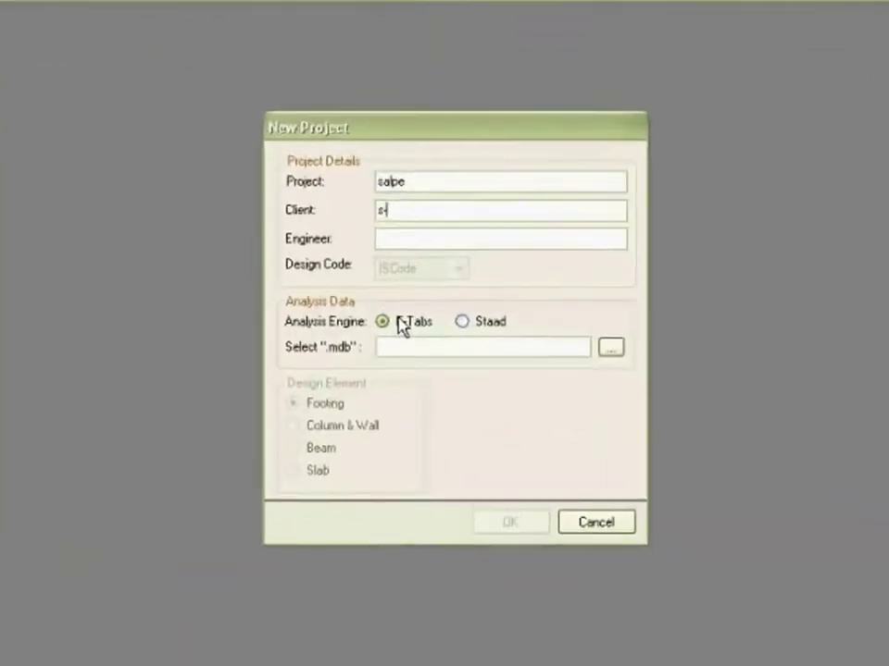
key(BackSpace)
text(e)
key(Tab)
text(sal)
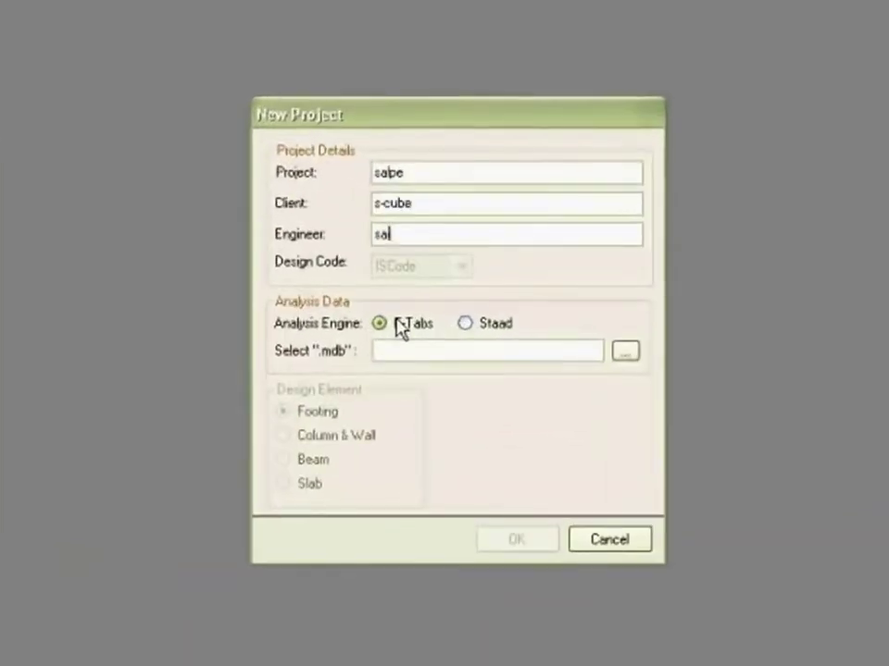
Use Staad as the analysis engine, load the .std file from the Staad-Samples folder, and create the project for Footing design
click(468, 324)
click(623, 351)
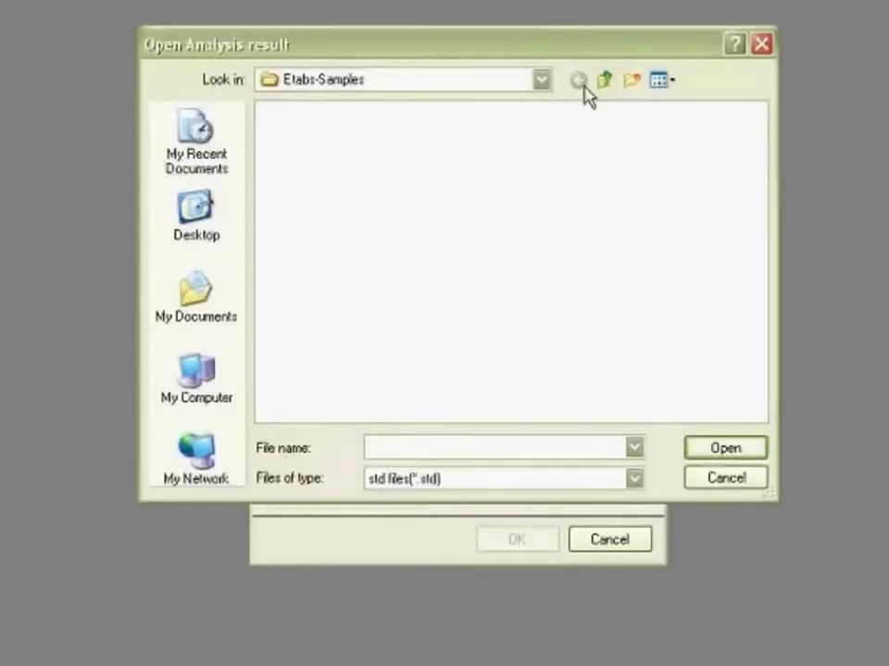
click(629, 80)
click(605, 80)
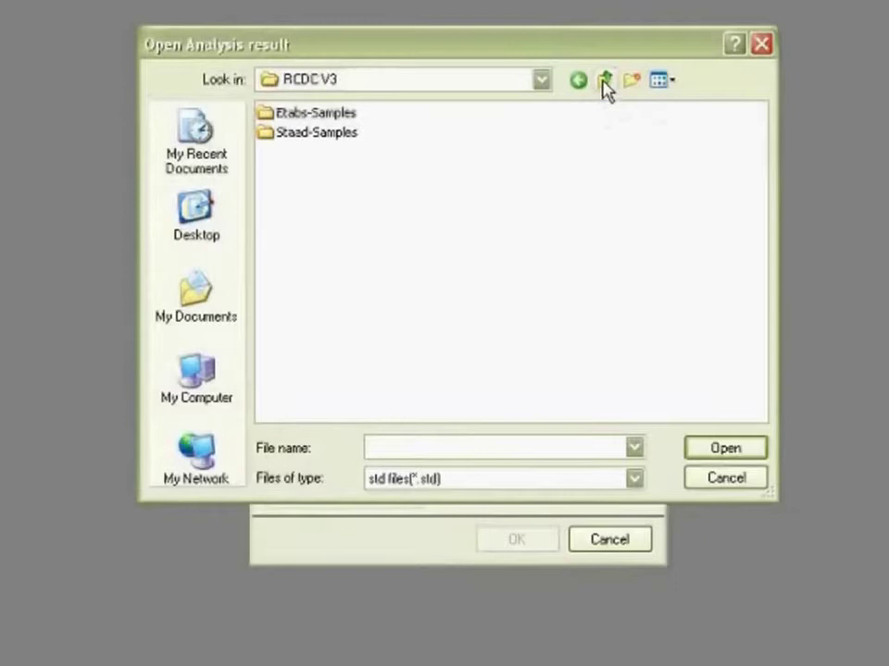
double_click(317, 134)
double_click(314, 115)
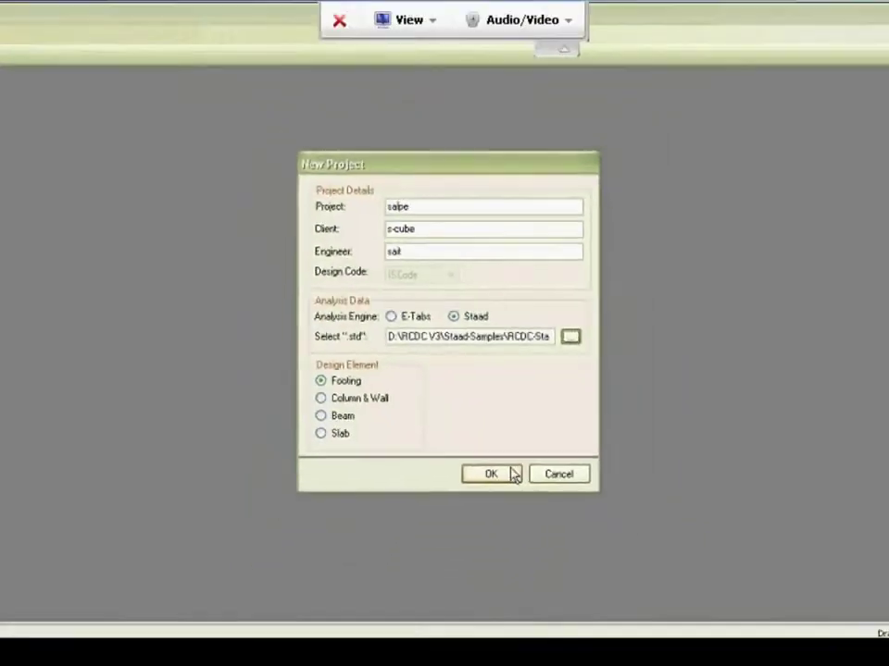
click(542, 541)
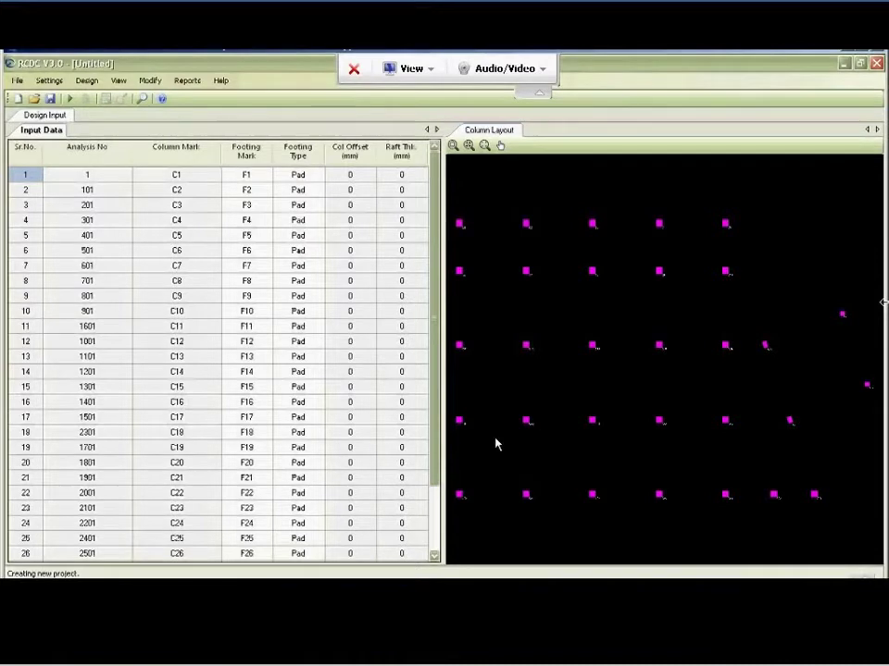
Set the footing type of F1 and F2 to Sloped
click(305, 175)
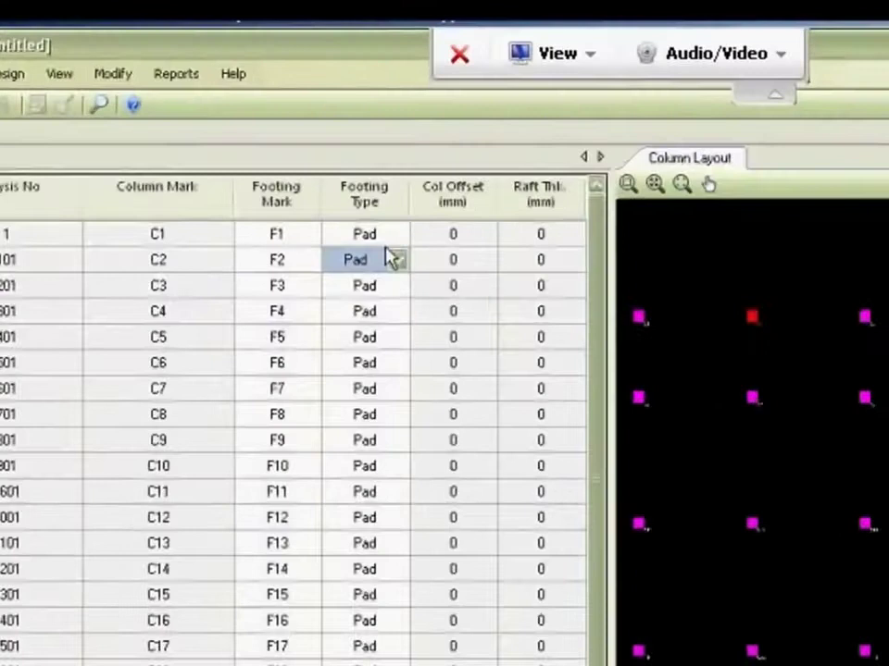
click(395, 239)
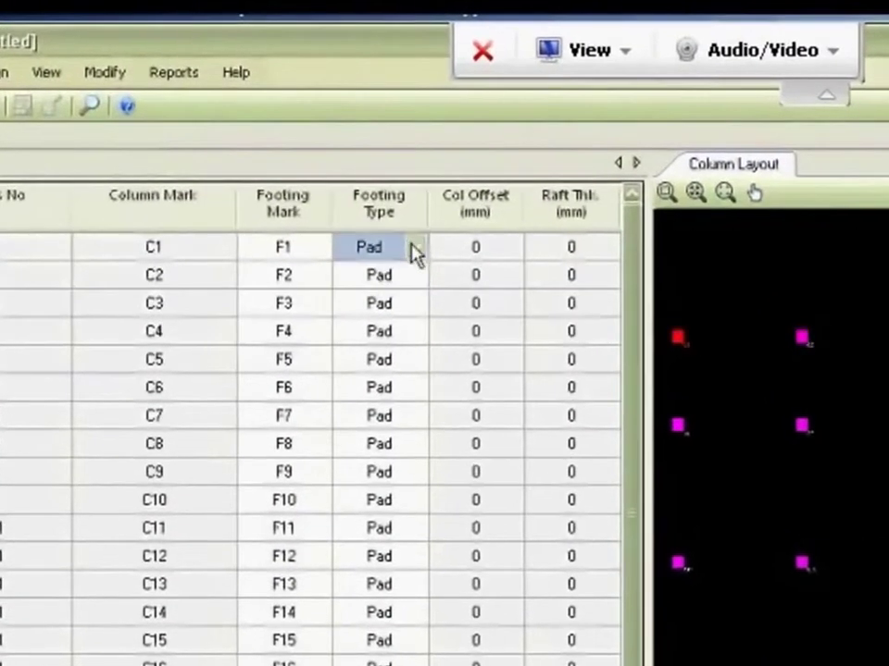
click(399, 236)
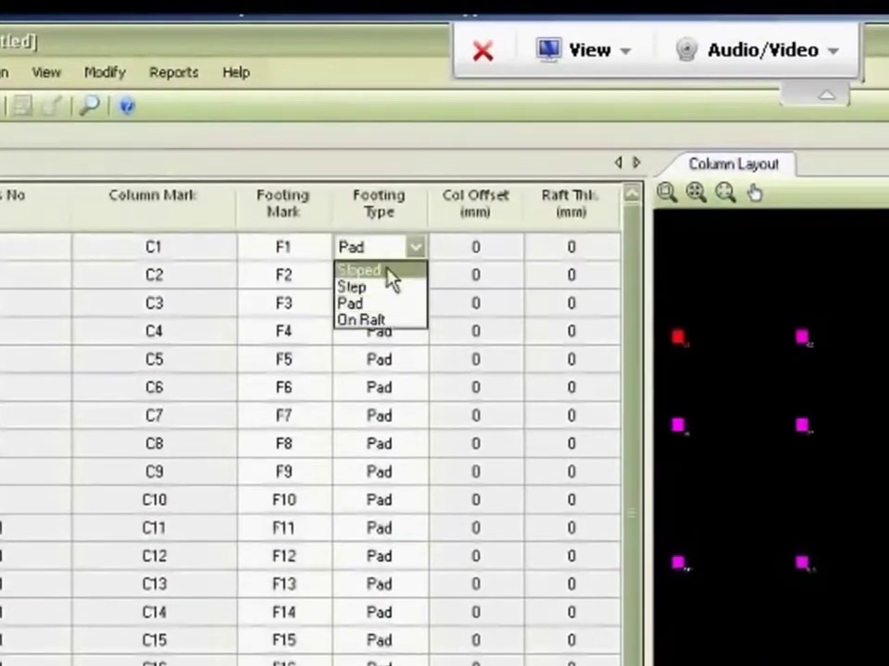
click(387, 271)
click(406, 275)
click(403, 276)
click(374, 297)
click(408, 301)
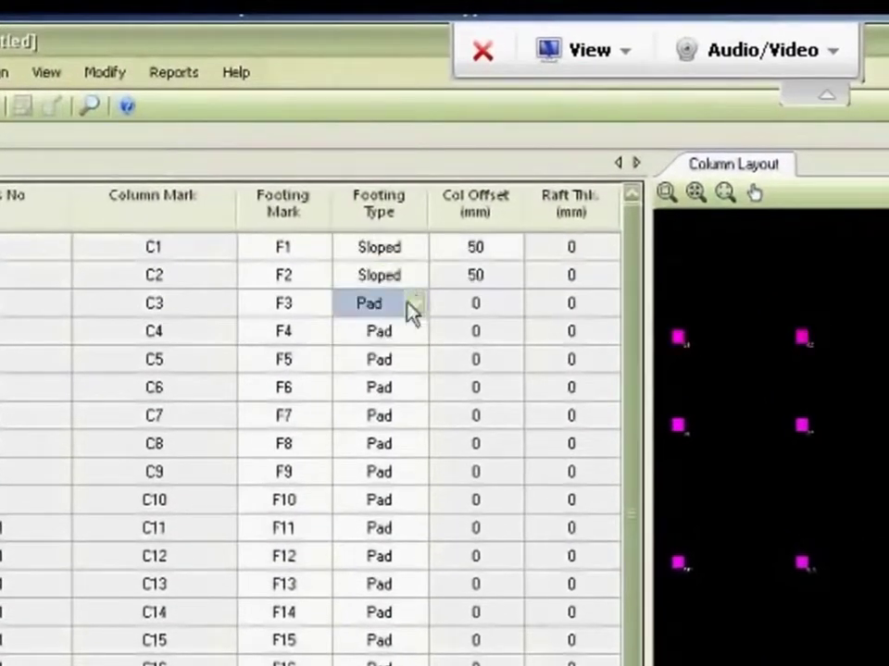
Set the footing type of F5 and F6 to Step
click(383, 361)
click(415, 360)
click(400, 399)
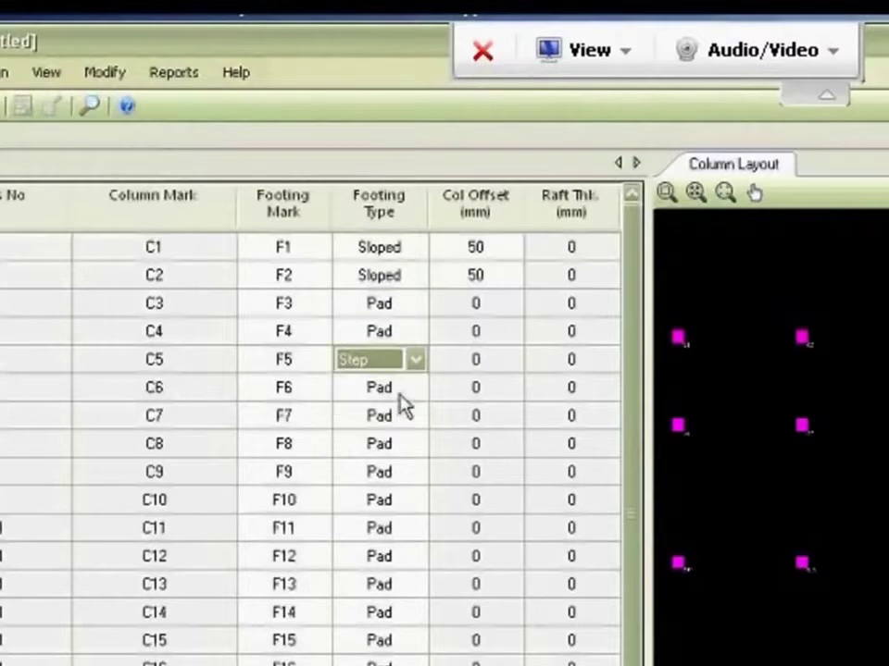
click(400, 388)
click(416, 388)
click(393, 430)
click(392, 419)
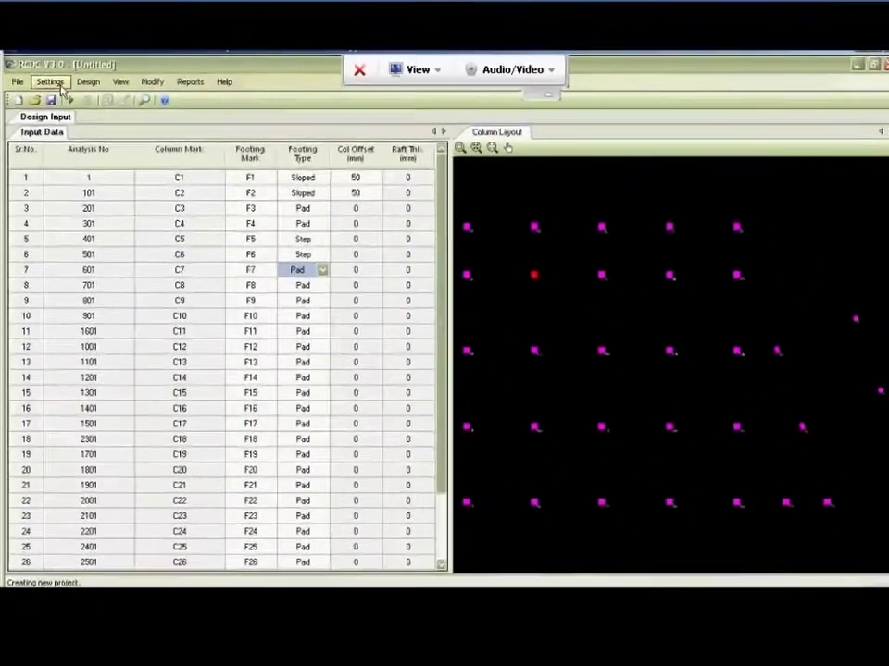
Group the footings of columns C1 and C2, and highlight the grouped columns in the column layout
click(55, 85)
click(174, 287)
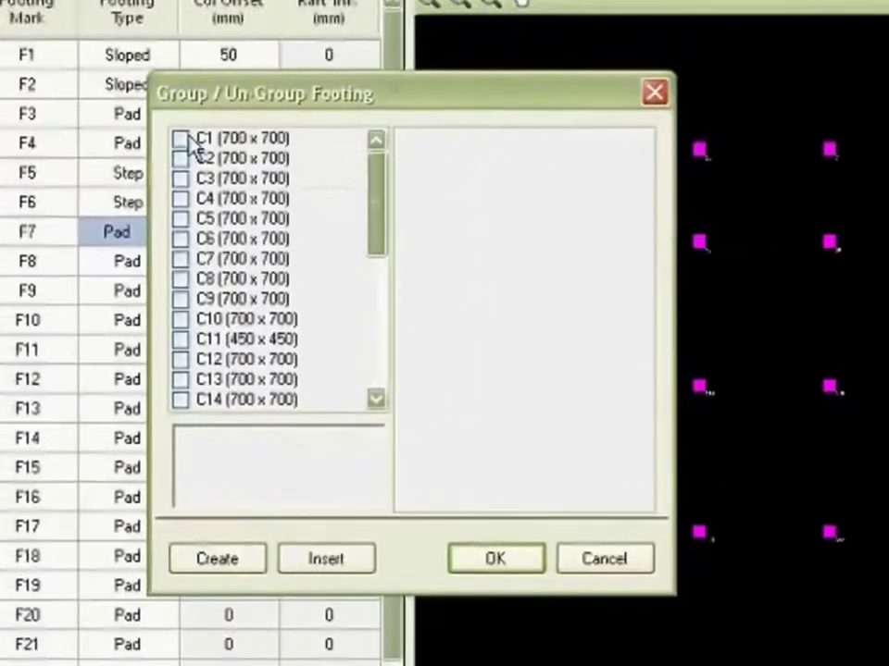
click(166, 129)
click(166, 148)
click(208, 545)
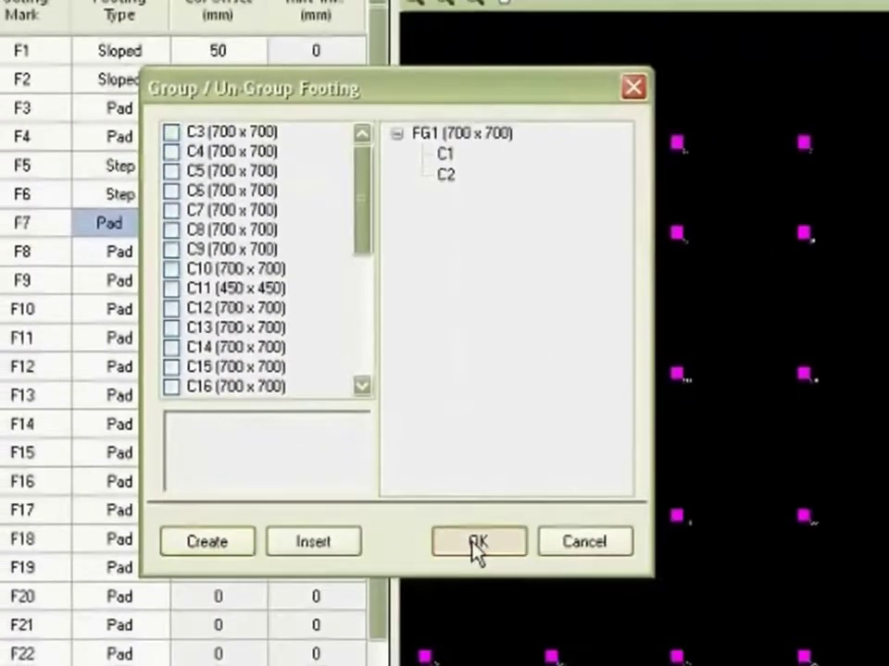
click(476, 546)
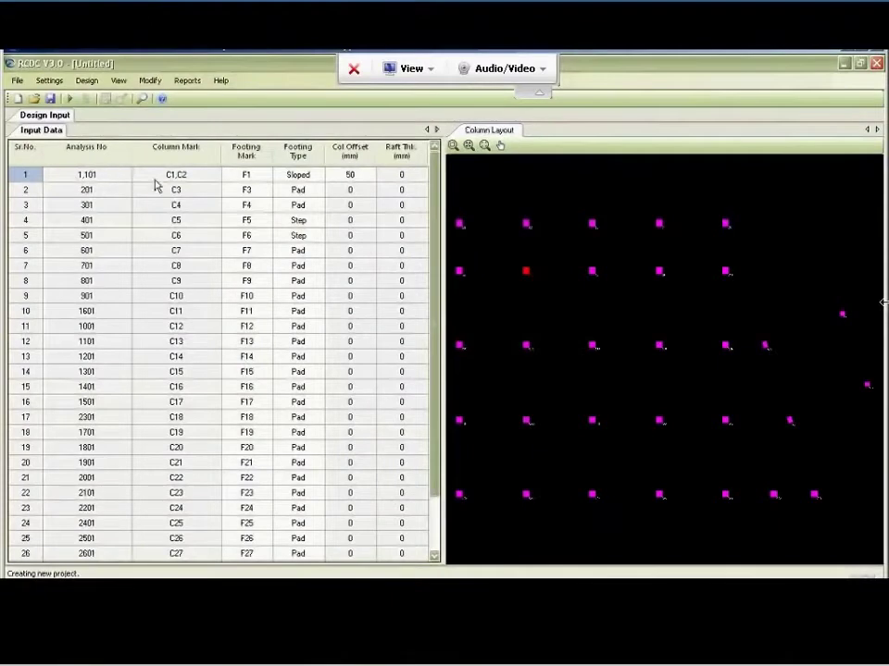
click(174, 180)
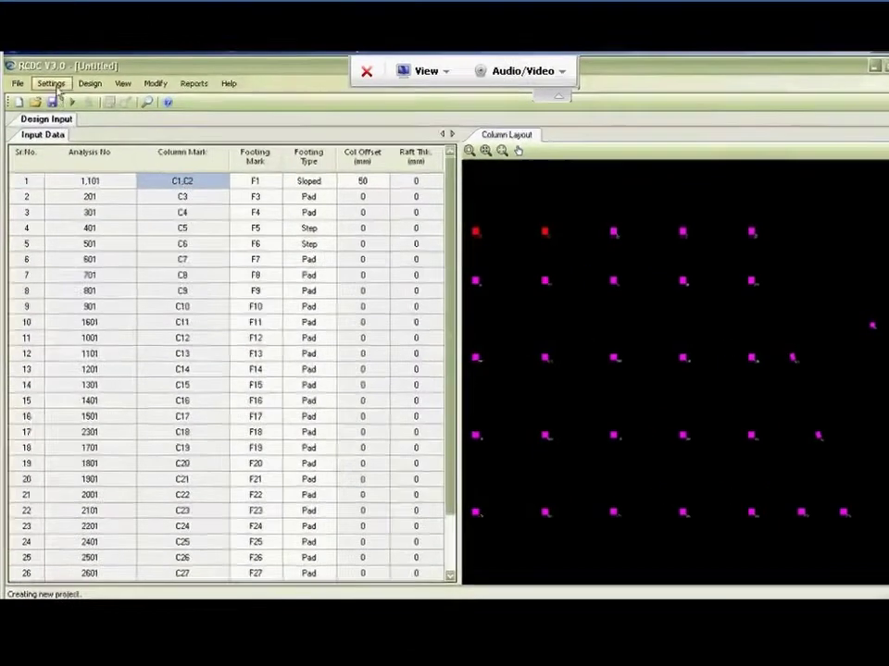
Set the net SBC to 400 kN/sq.m in the general settings and accept the settings
click(49, 80)
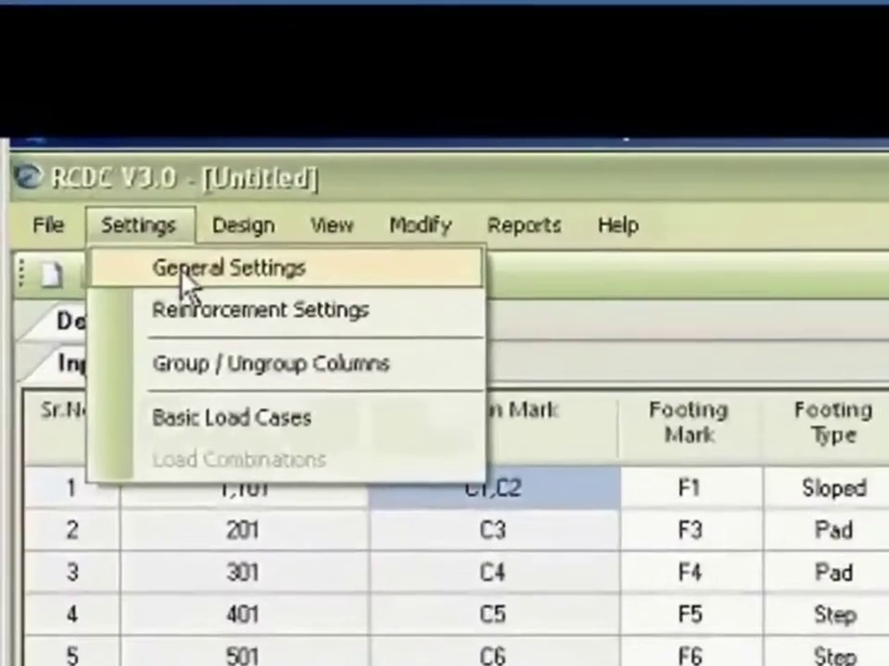
click(188, 273)
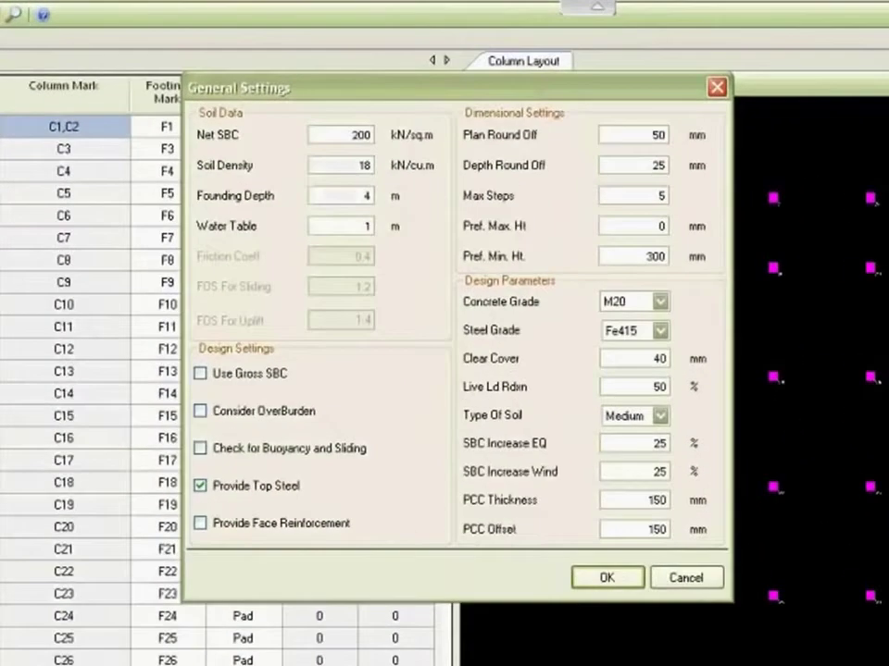
double_click(337, 135)
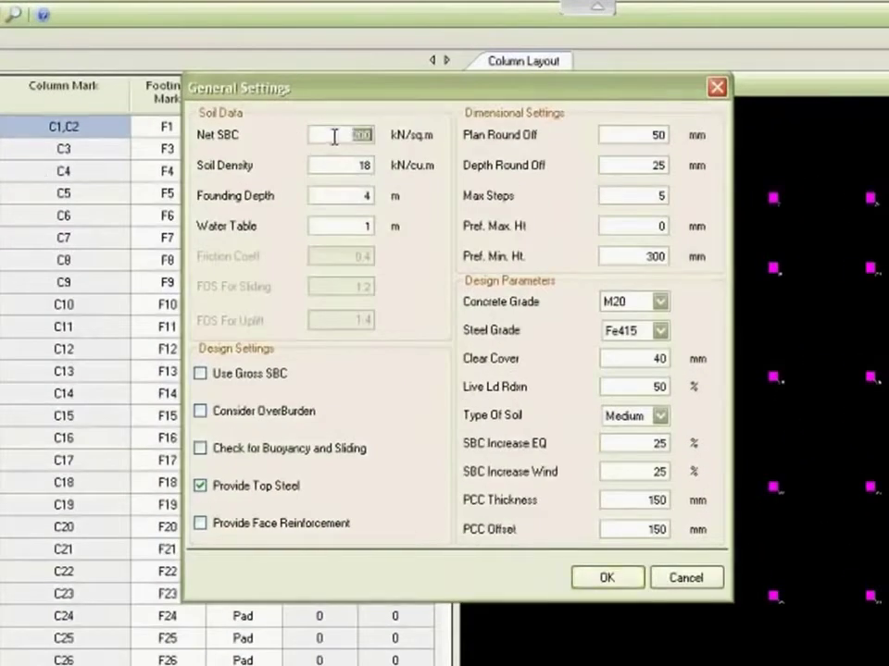
text(400)
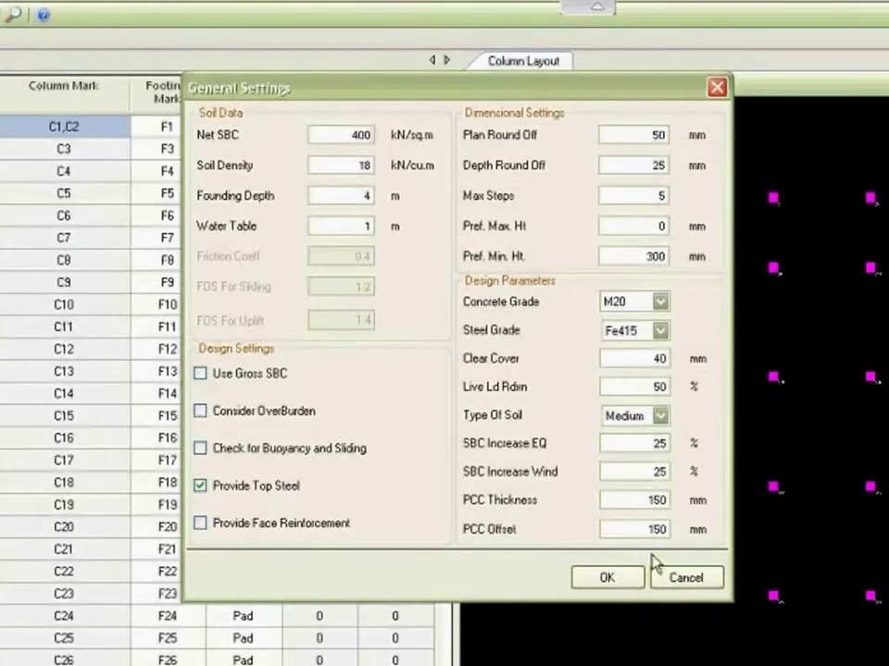
click(614, 581)
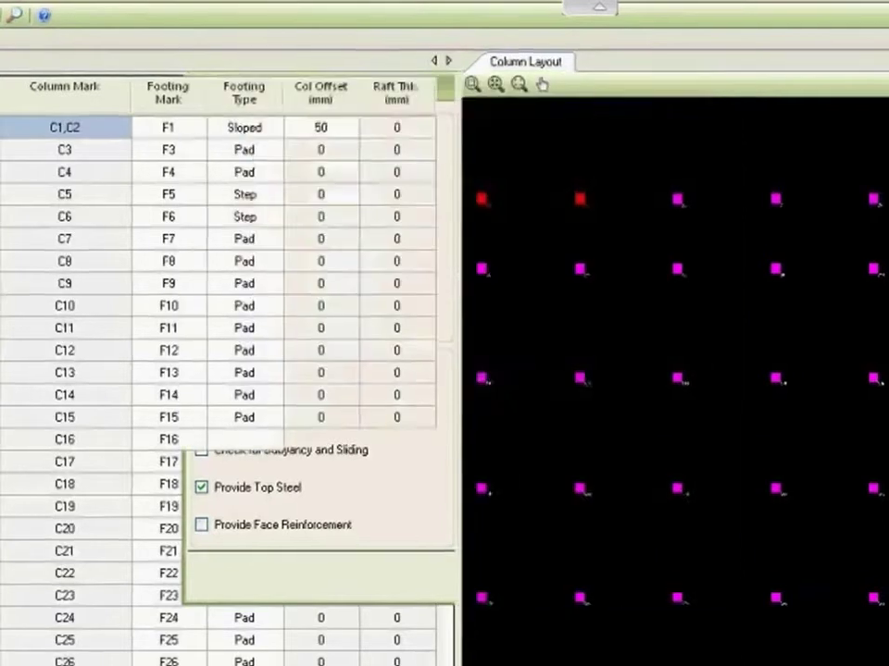
Review the footing reinforcement settings for steel area, rebar diameters and bar spacing, and accept them unmodified
click(14, 81)
click(208, 275)
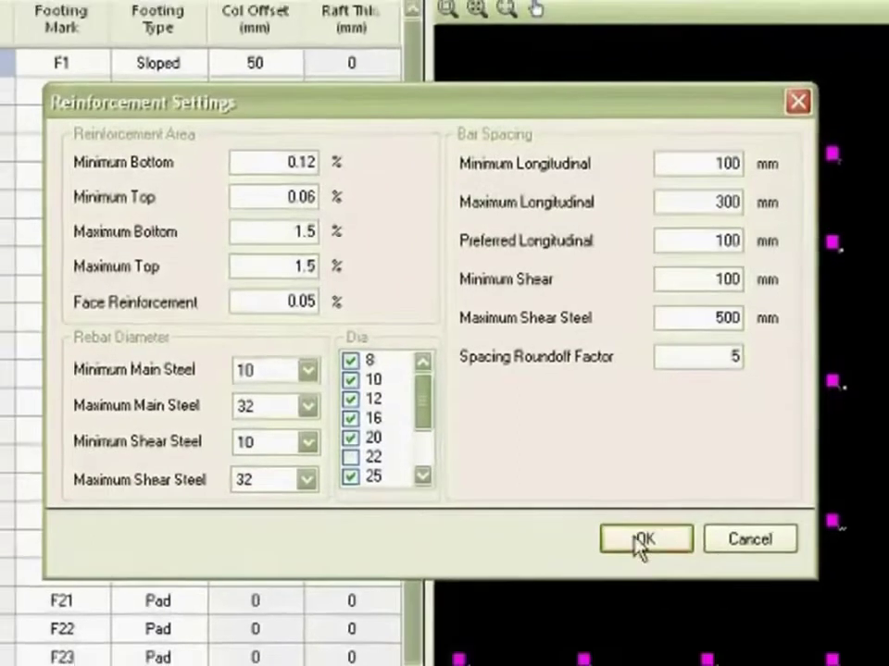
click(644, 551)
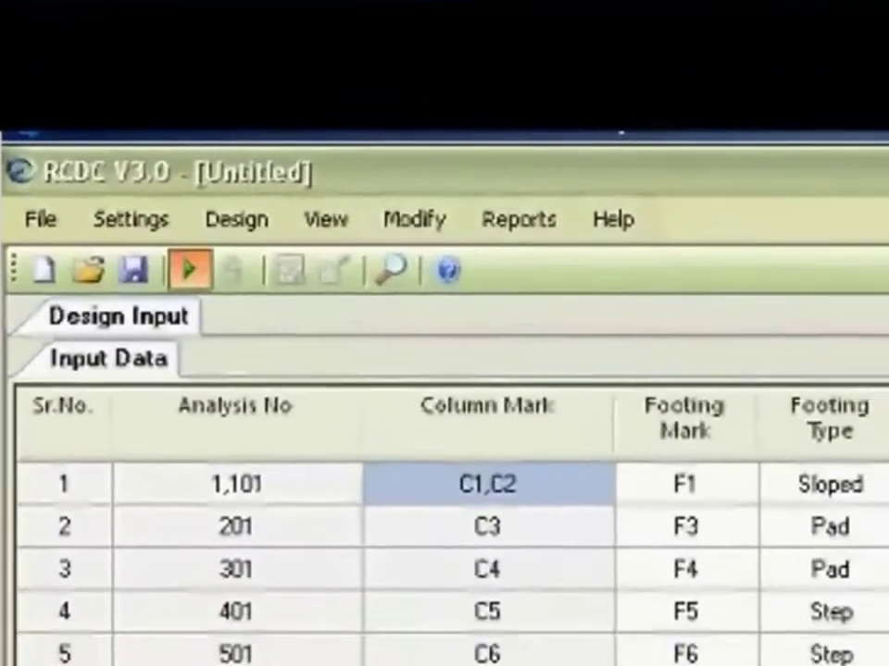
Assign Dead Load, Live Load, Earthquake X and Earthquake Z to analysis load cases 1 to 4 and add all four as primary load cases
click(83, 120)
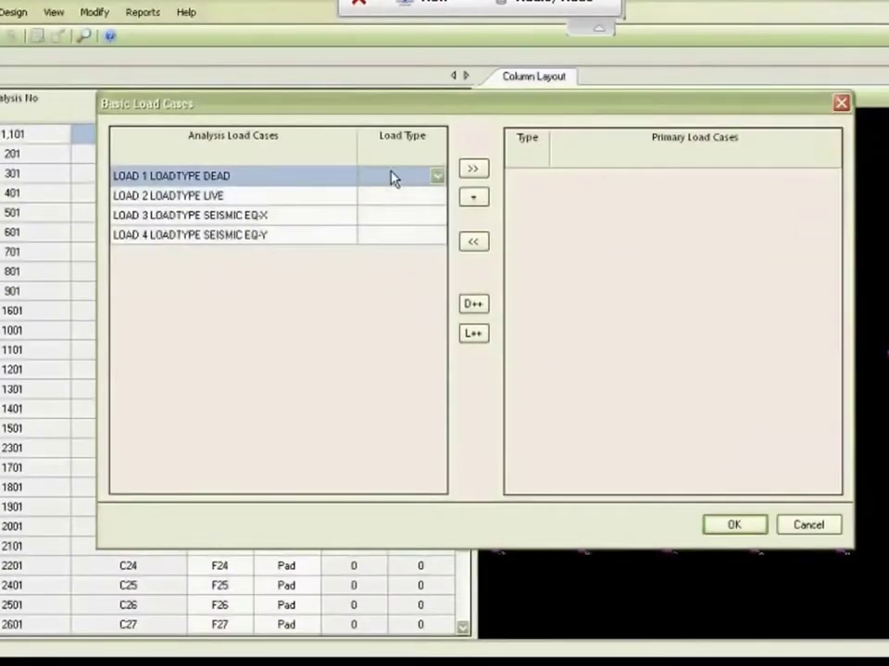
key(d)
key(Return)
key(l)
key(Down)
key(e)
key(e)
key(Down)
key(Up)
key(e)
key(Down)
key(e)
key(e)
key(ctrl+a)
click(470, 170)
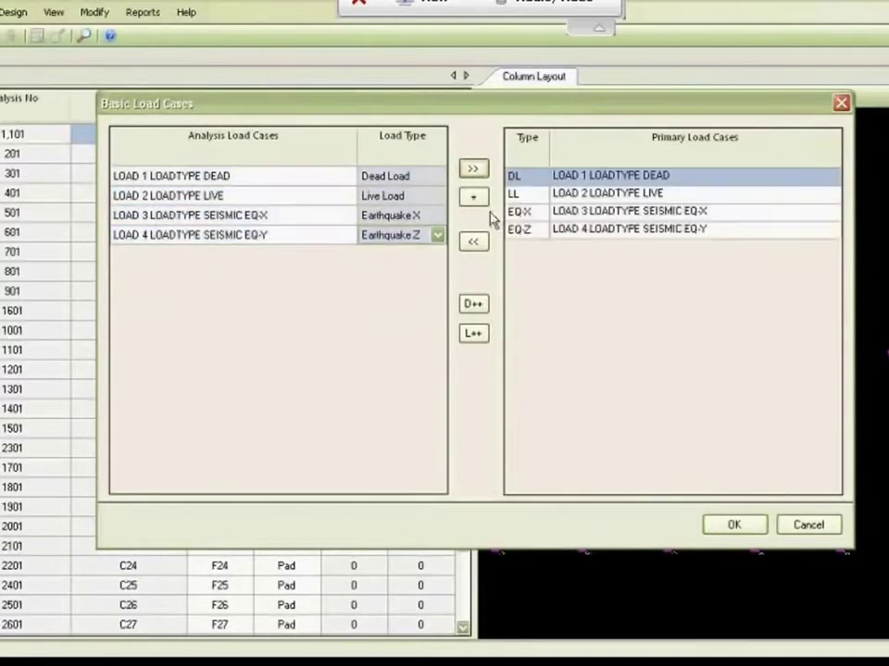
click(736, 526)
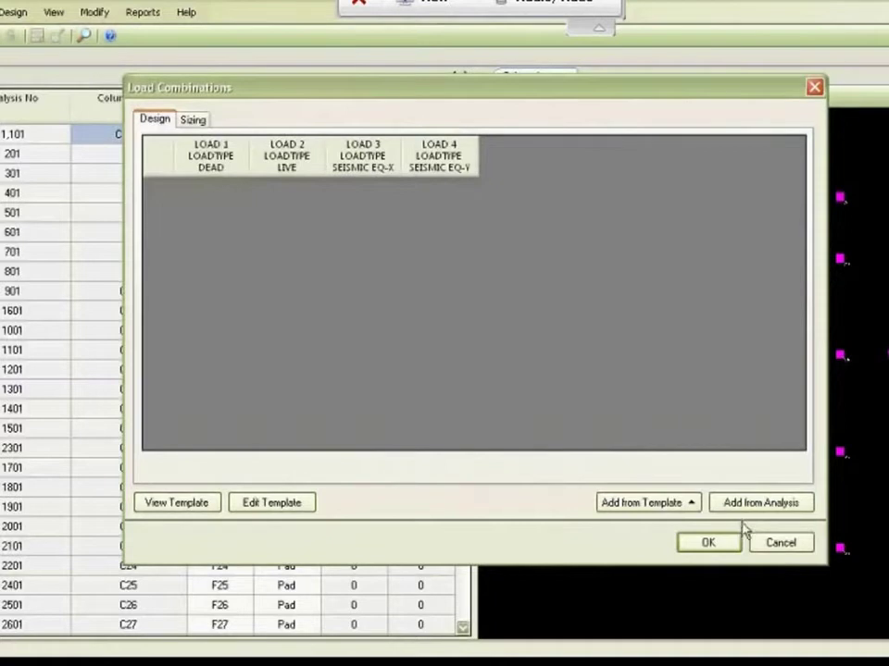
Add the design load combinations from the analysis and the sizing combinations from the regular-structure template, and run the footing design
click(785, 502)
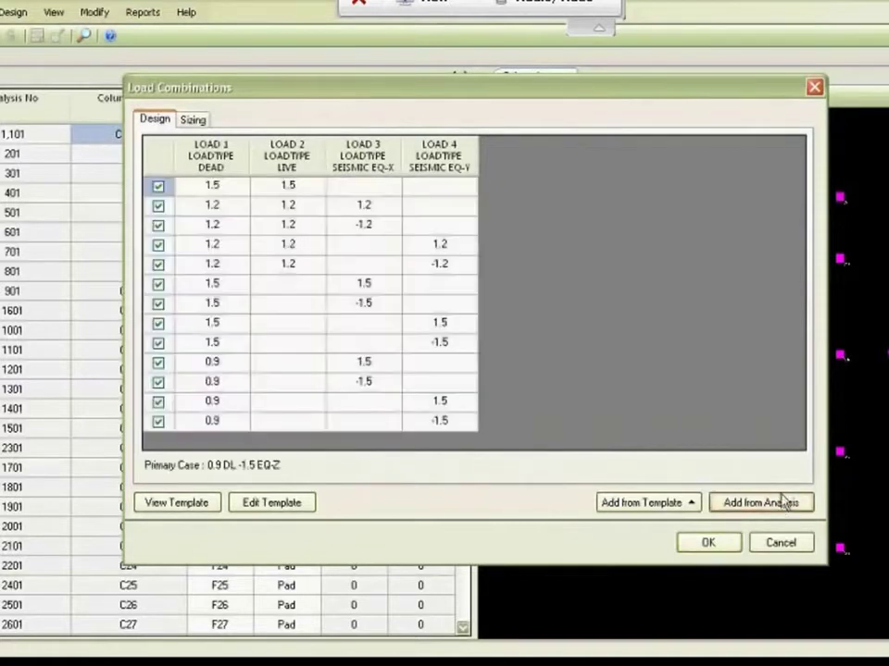
click(194, 122)
click(626, 509)
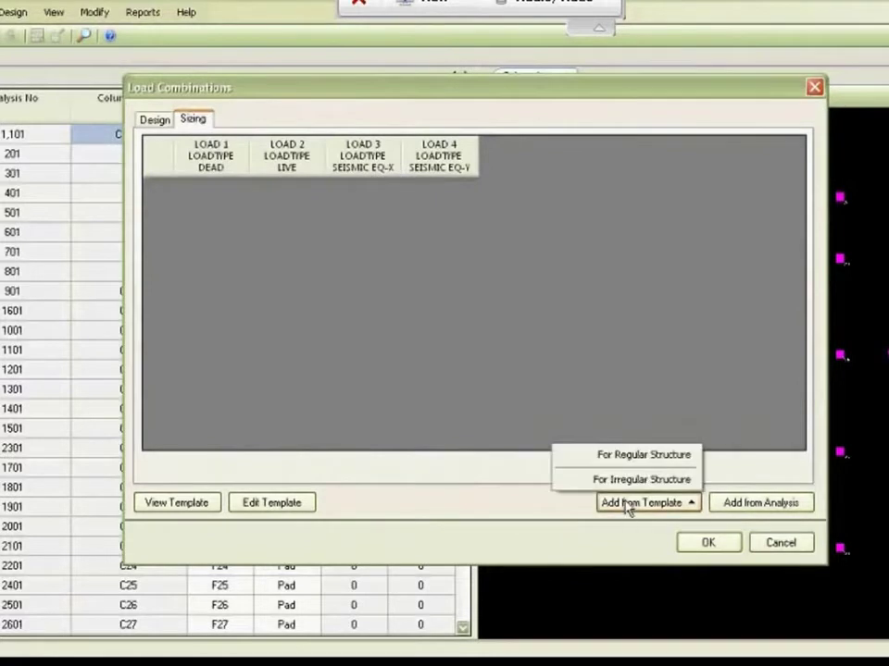
click(644, 457)
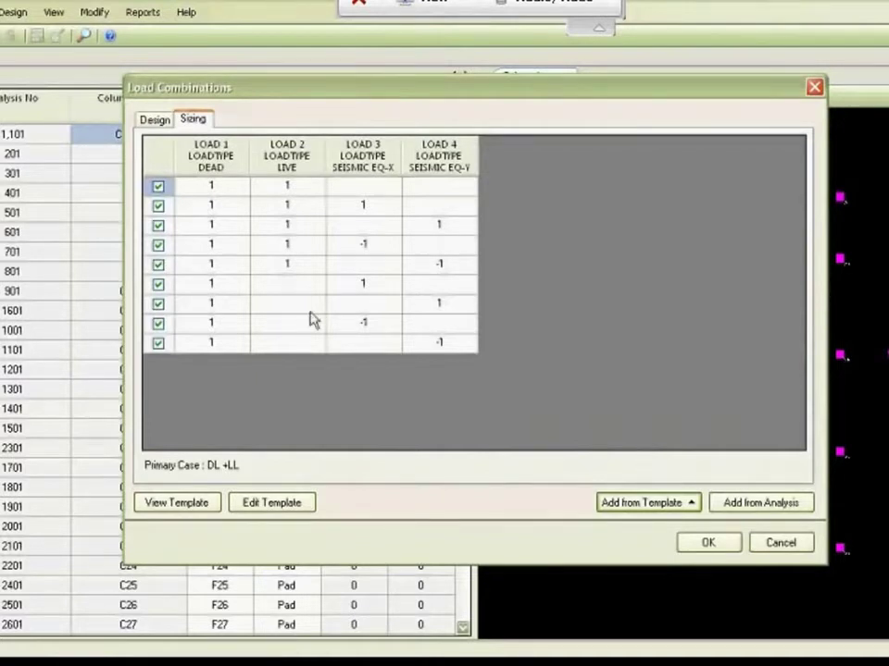
click(689, 545)
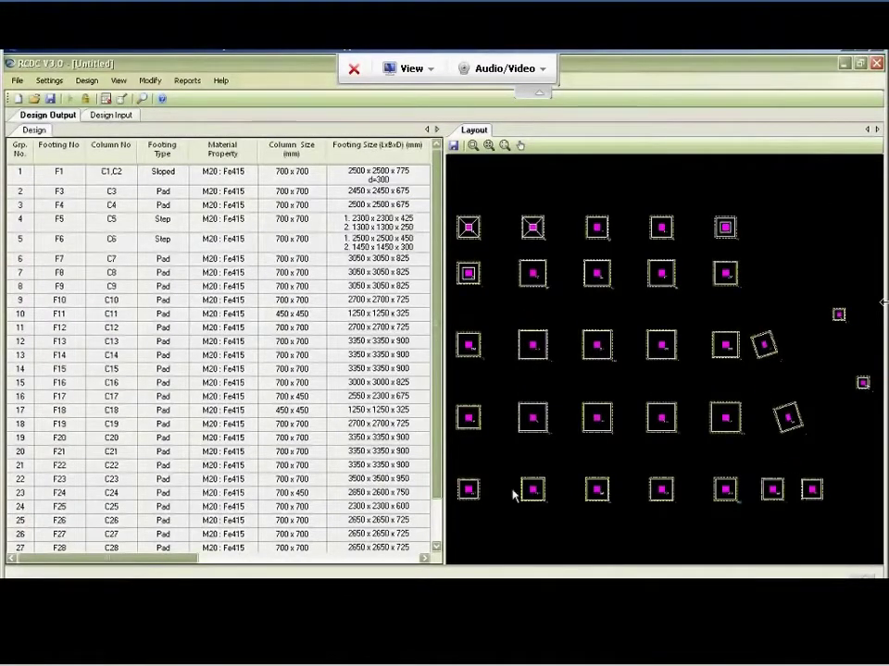
Dock the footing layout together with the design table, examine sloped footing F1 in the layout, and show the full design table
drag(460, 139, 225, 343)
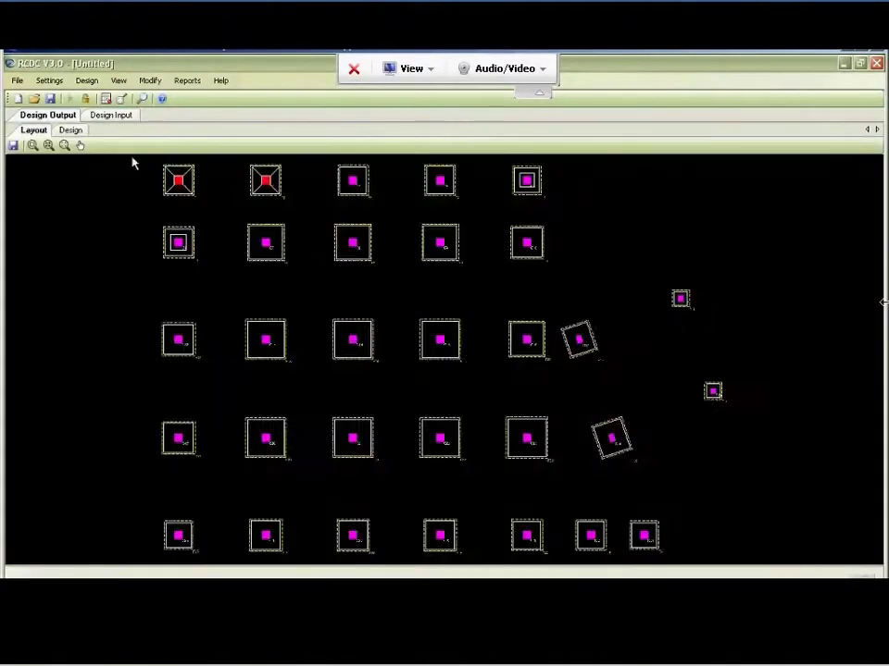
scroll(139, 164, up, 9)
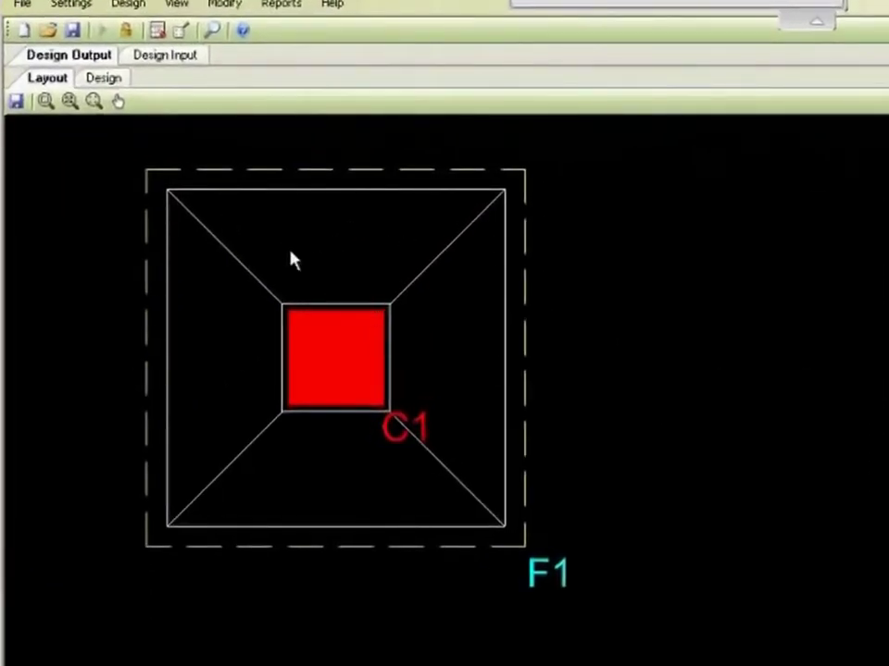
scroll(290, 260, down, 5)
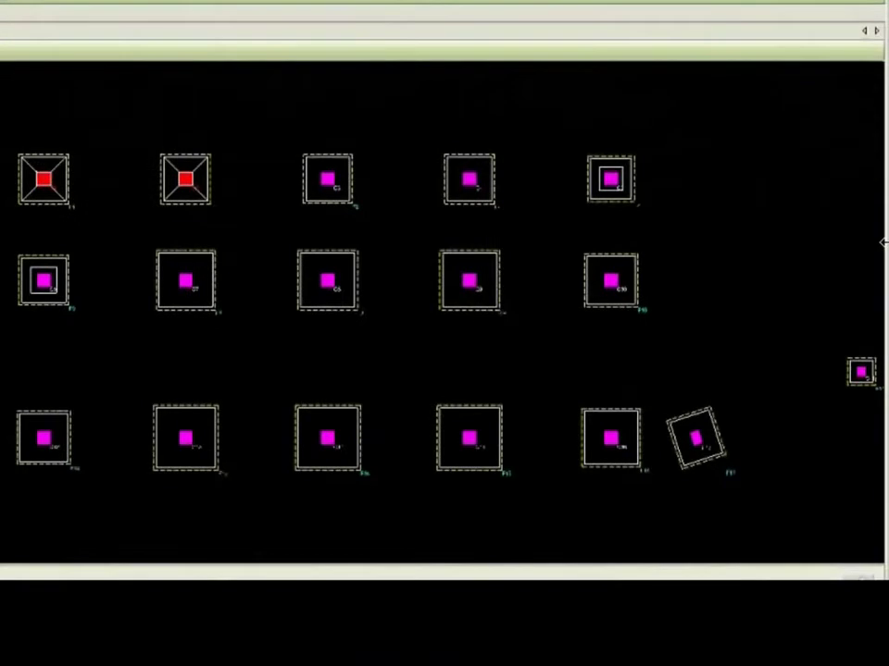
scroll(156, 85, down, 2)
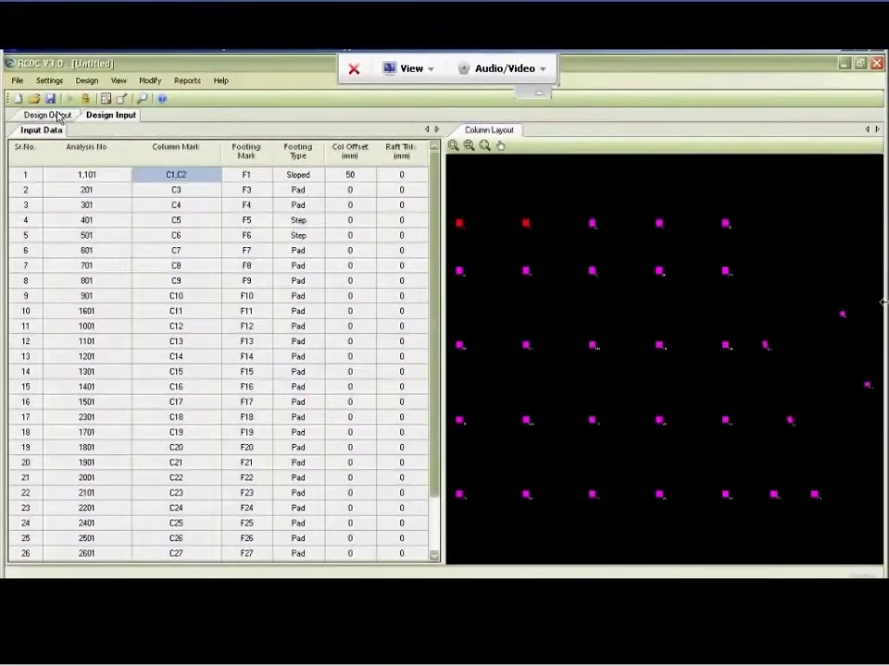
click(53, 116)
click(71, 130)
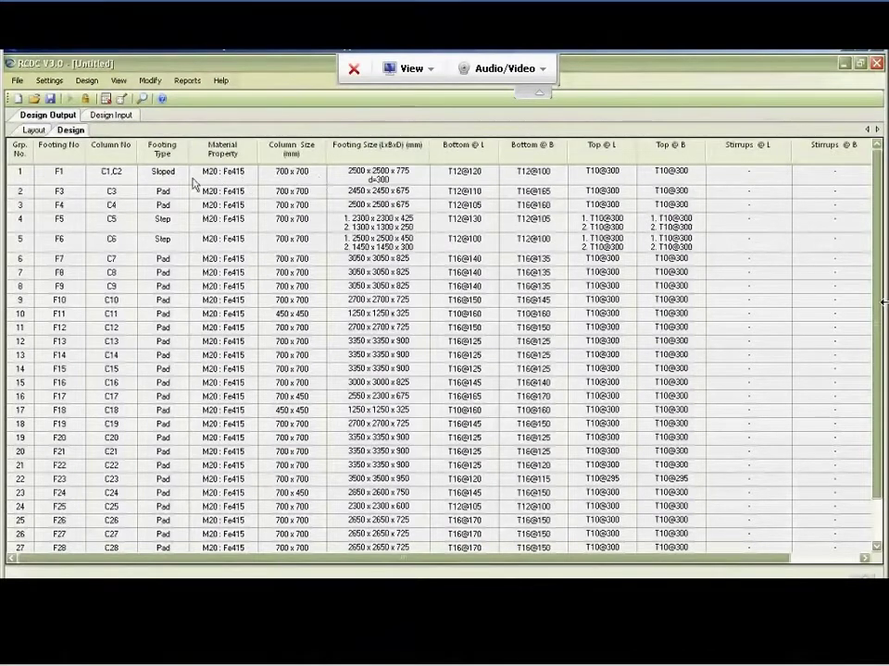
Open the individual design of footing F7, review its footing type and design settings, and close it without modifying it
click(385, 257)
right_click(385, 257)
click(398, 261)
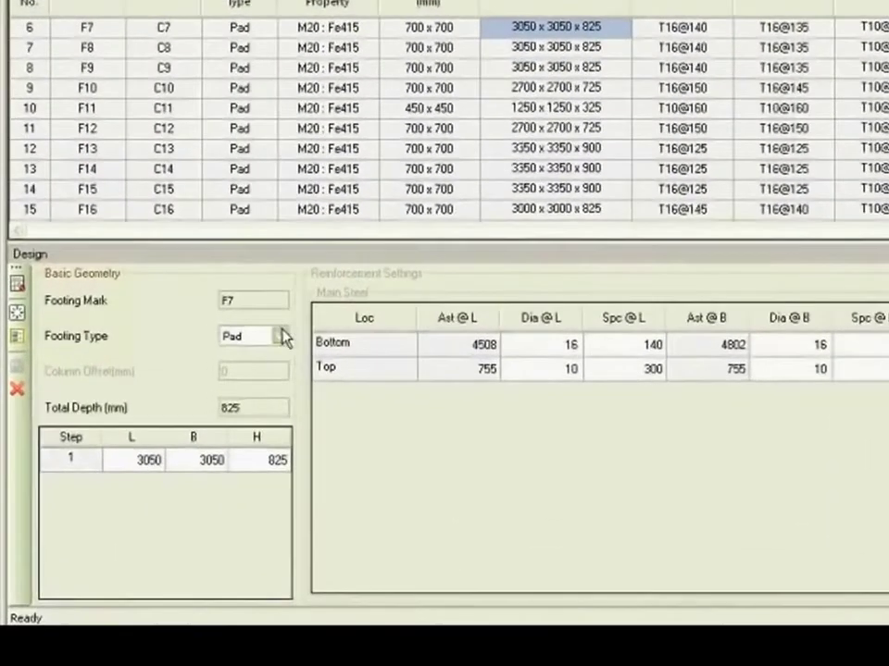
click(190, 381)
click(281, 337)
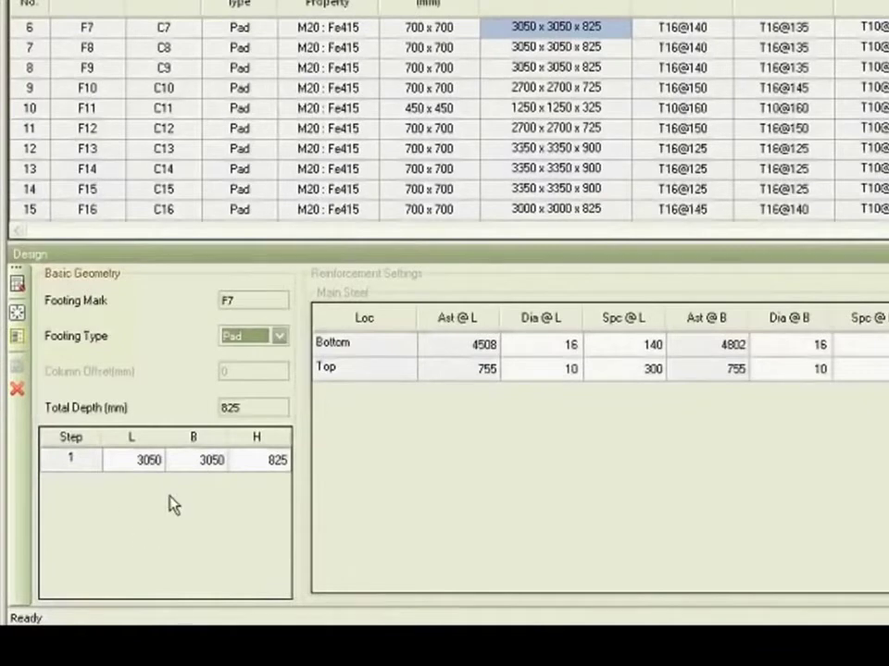
click(17, 336)
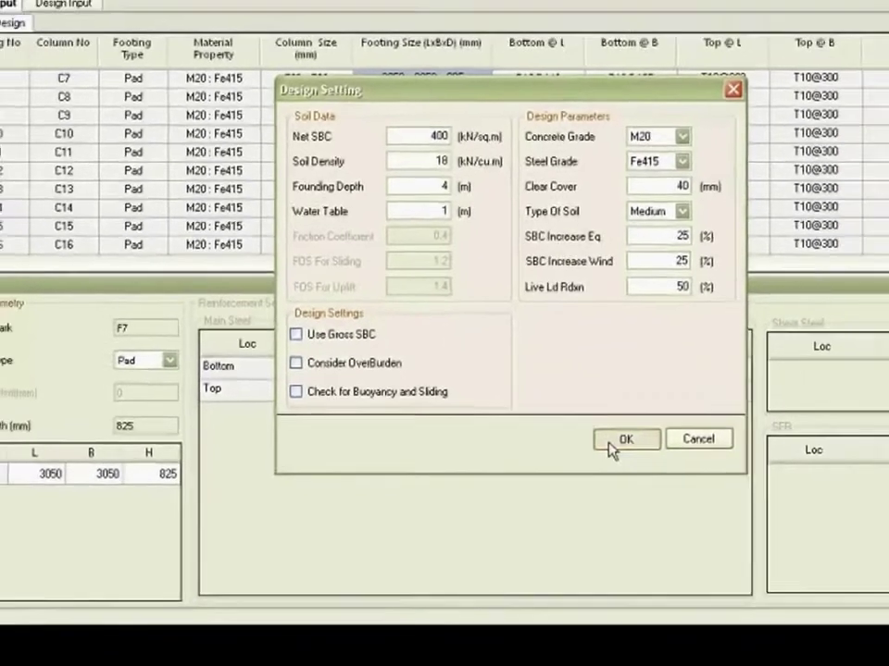
click(661, 439)
click(7, 416)
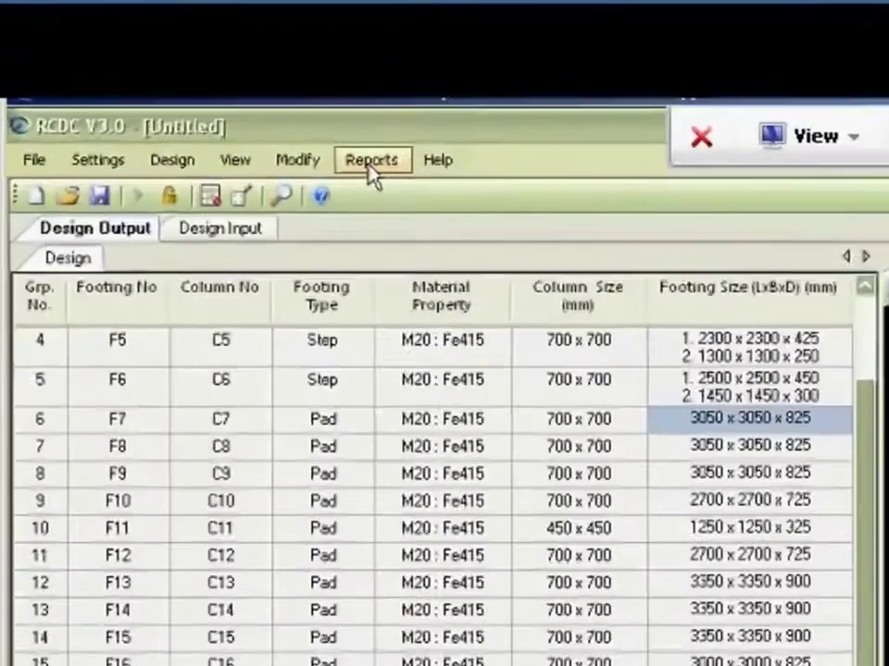
Generate the detailed drawing for footings F1, F5 and F7
click(187, 80)
click(453, 226)
click(241, 103)
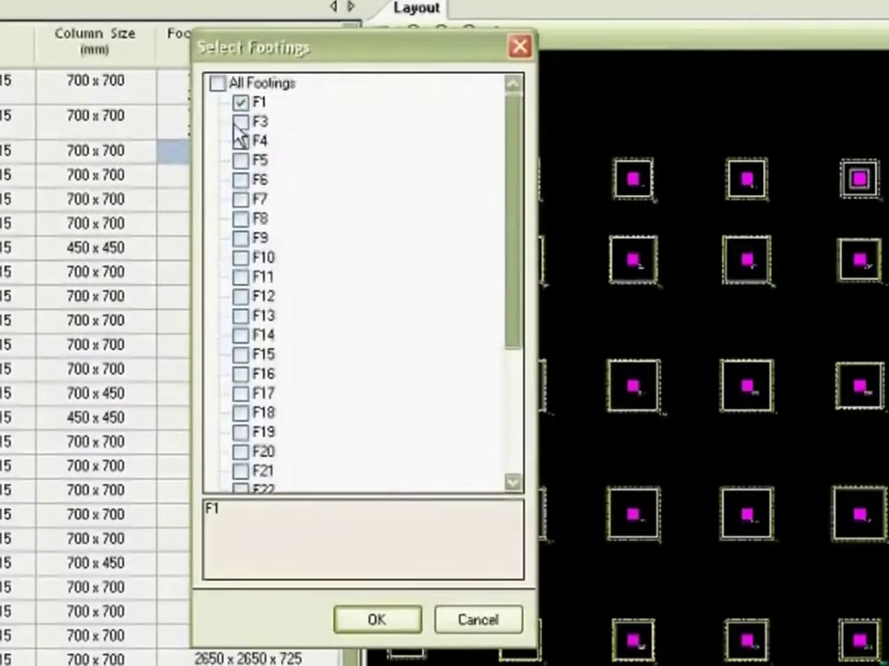
click(241, 161)
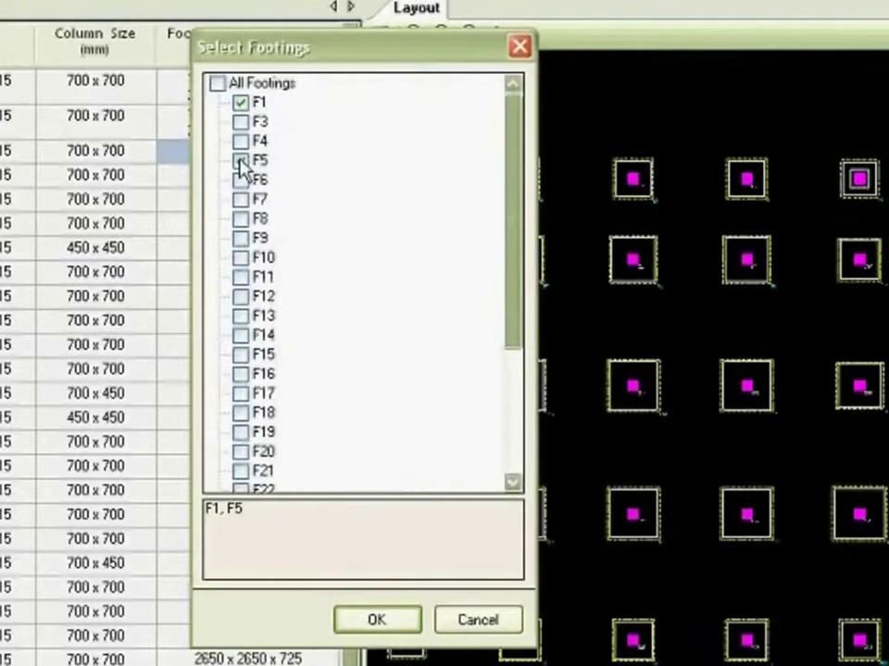
click(240, 199)
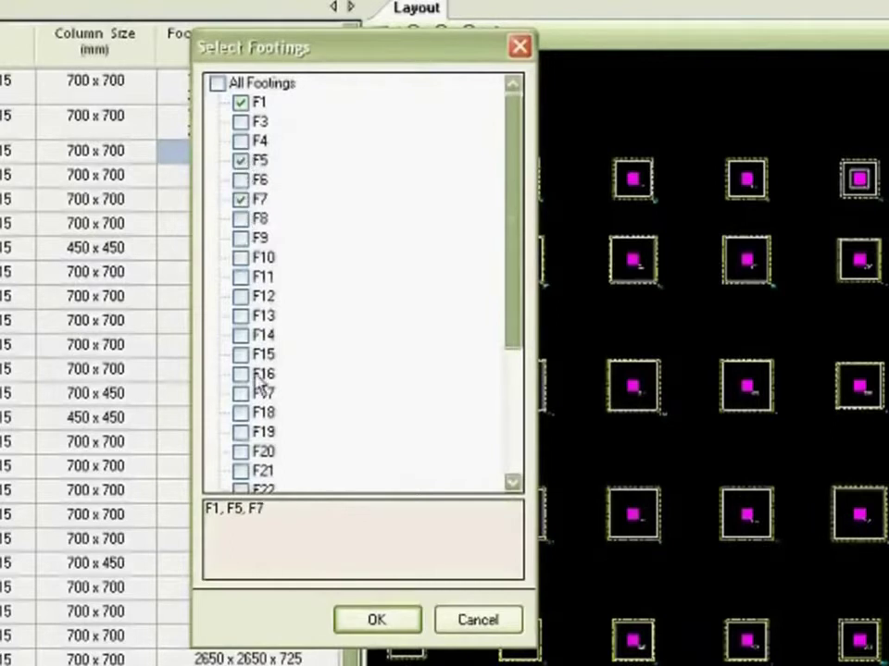
click(408, 559)
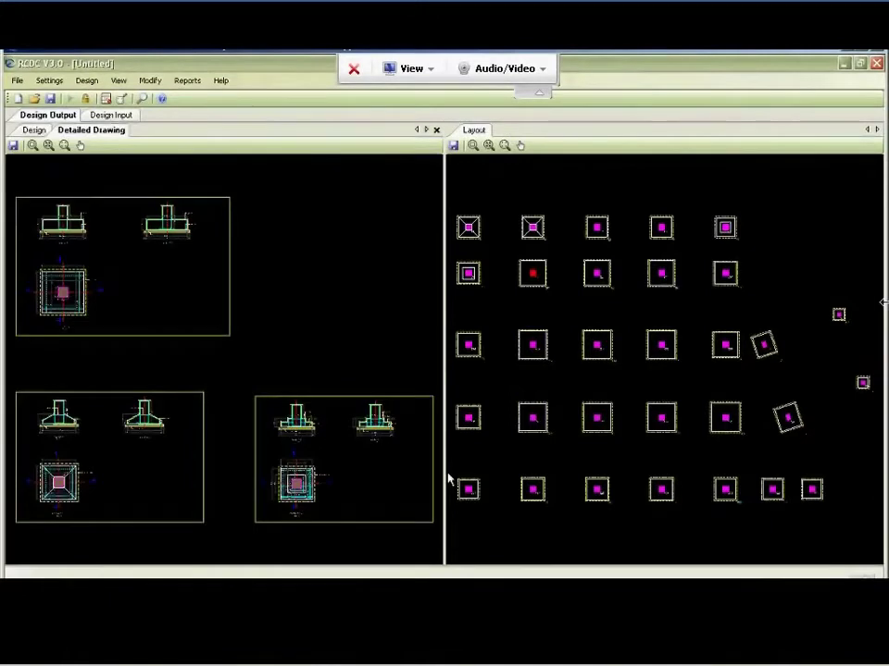
Show the detailed drawing at full width and examine the plan and sections X-X and Y-Y of sloped footing F1
drag(474, 131, 224, 344)
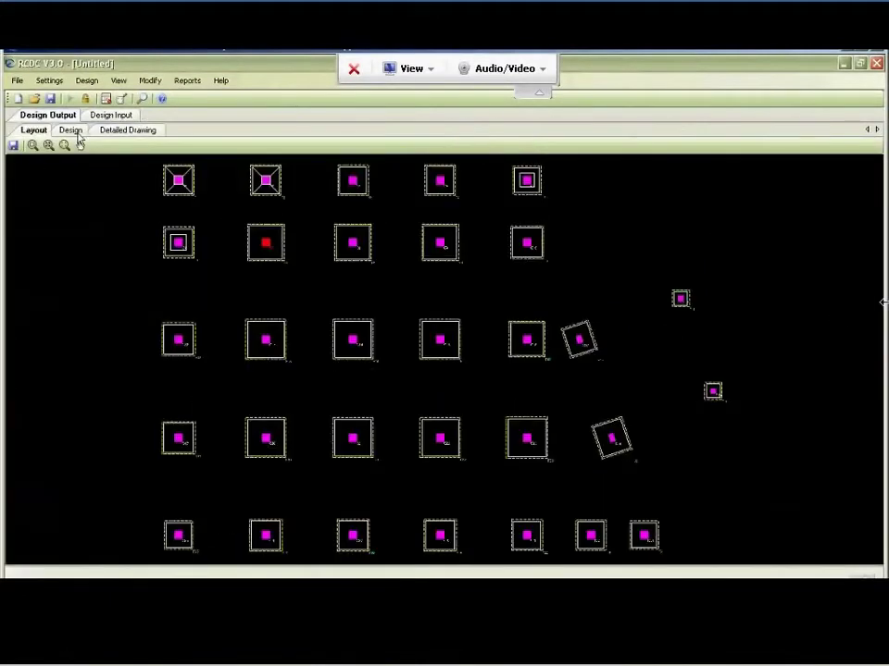
click(109, 133)
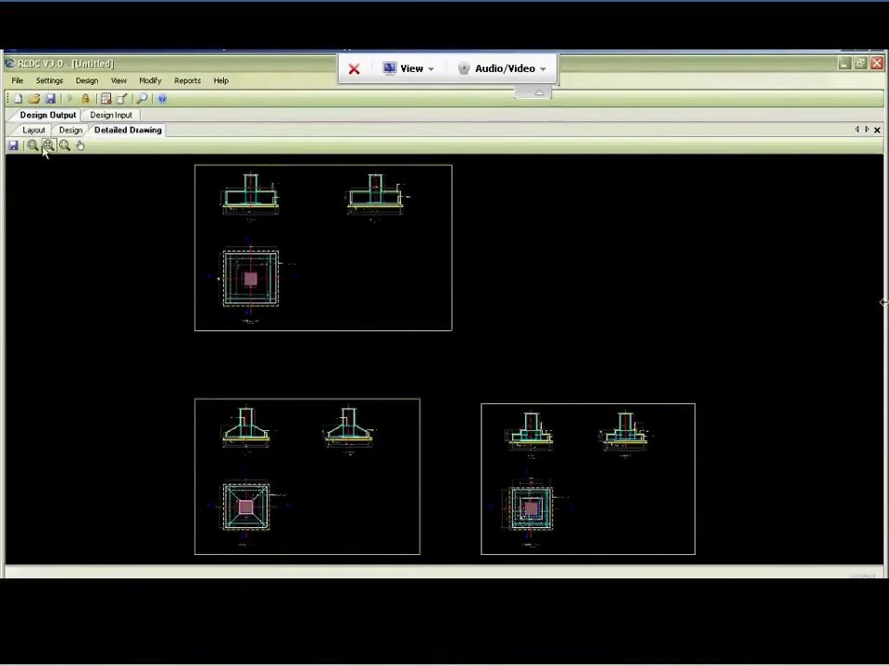
click(33, 146)
drag(289, 537, 218, 473)
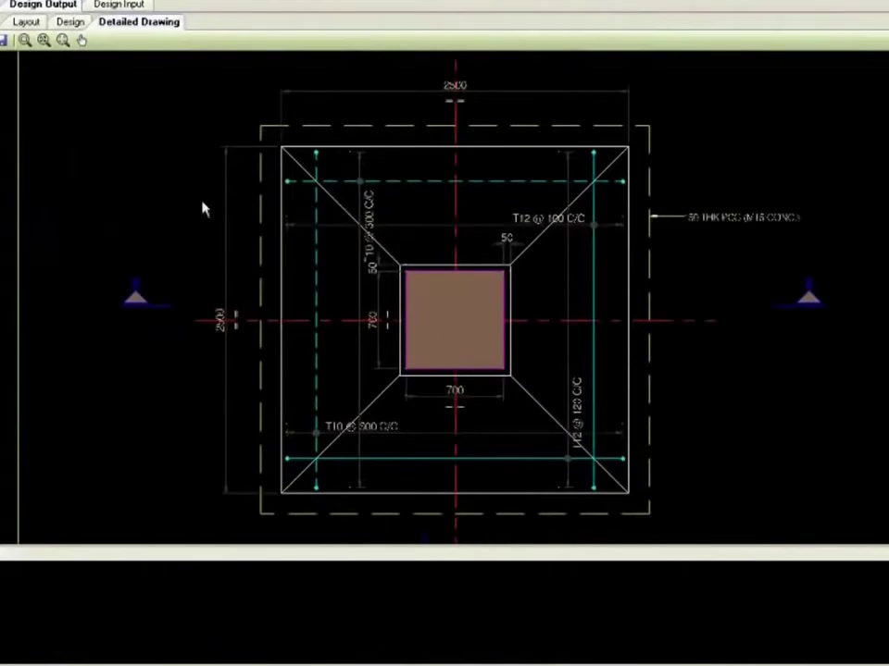
click(82, 41)
drag(307, 182, 317, 531)
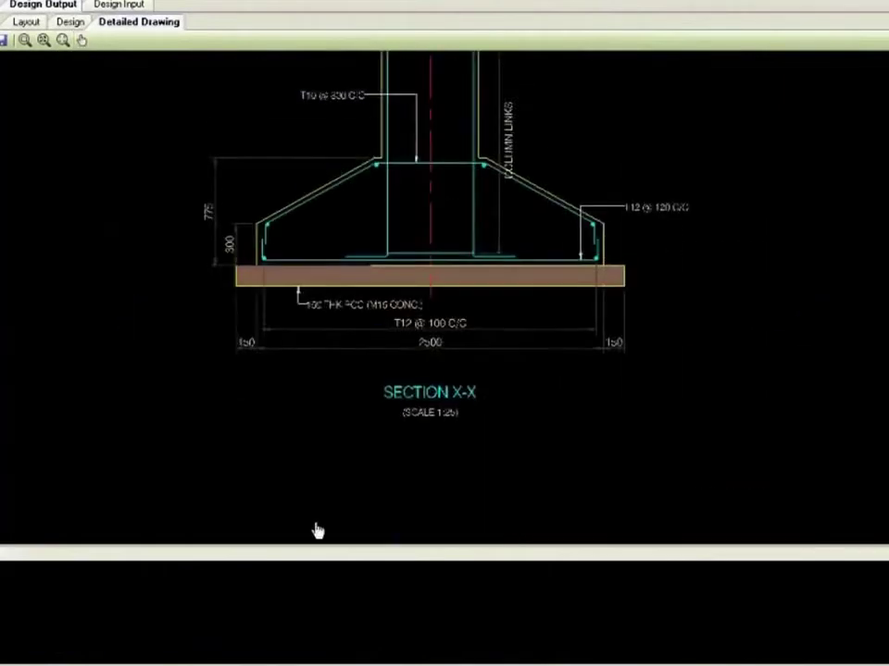
drag(333, 366, 334, 470)
drag(685, 409, 360, 372)
scroll(550, 383, down, 3)
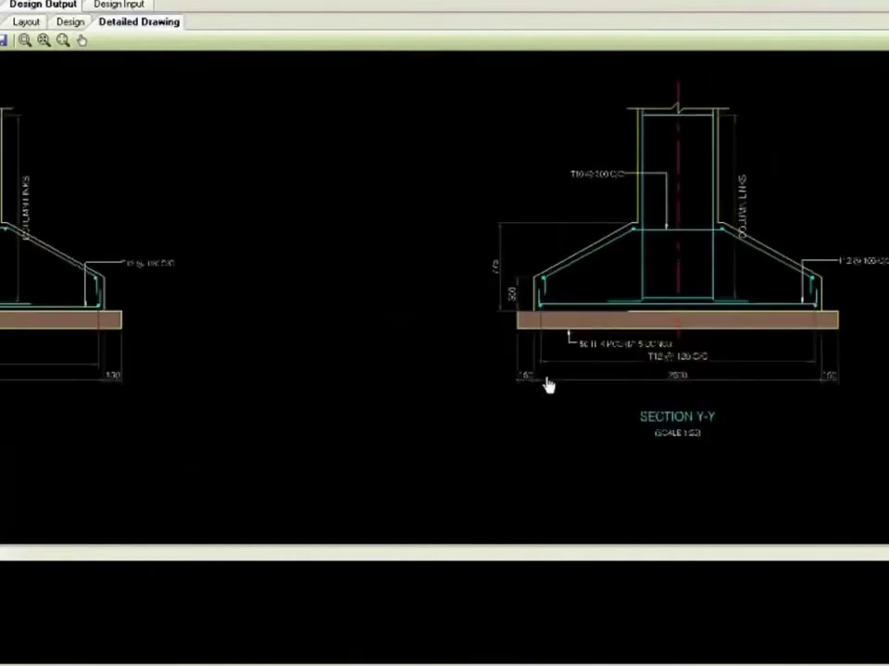
Examine the reinforcement and dimensions of stepped footing F5 in its detailed section X-X
scroll(550, 383, down, 2)
drag(732, 371, 264, 311)
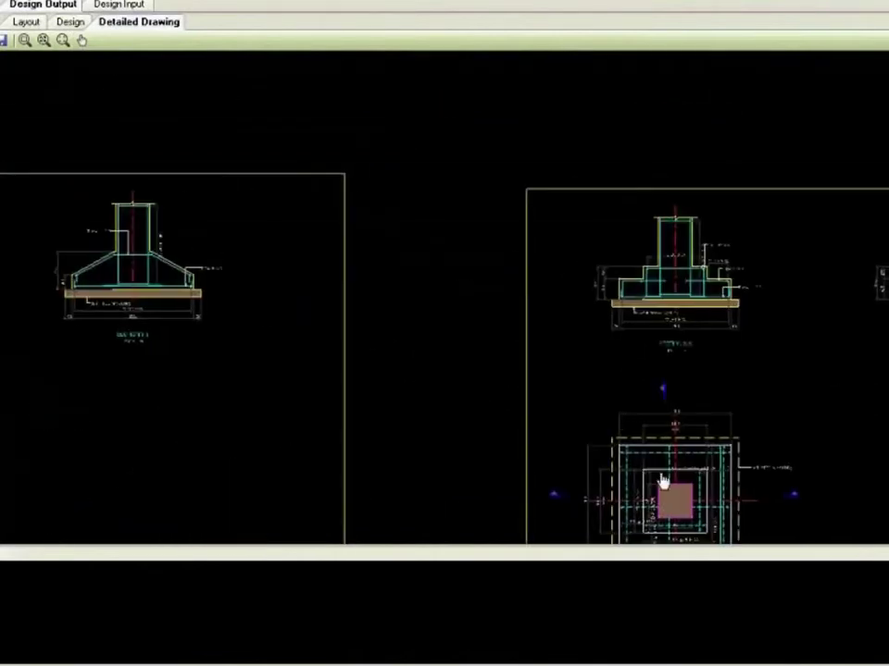
drag(649, 467, 577, 376)
scroll(654, 179, up, 7)
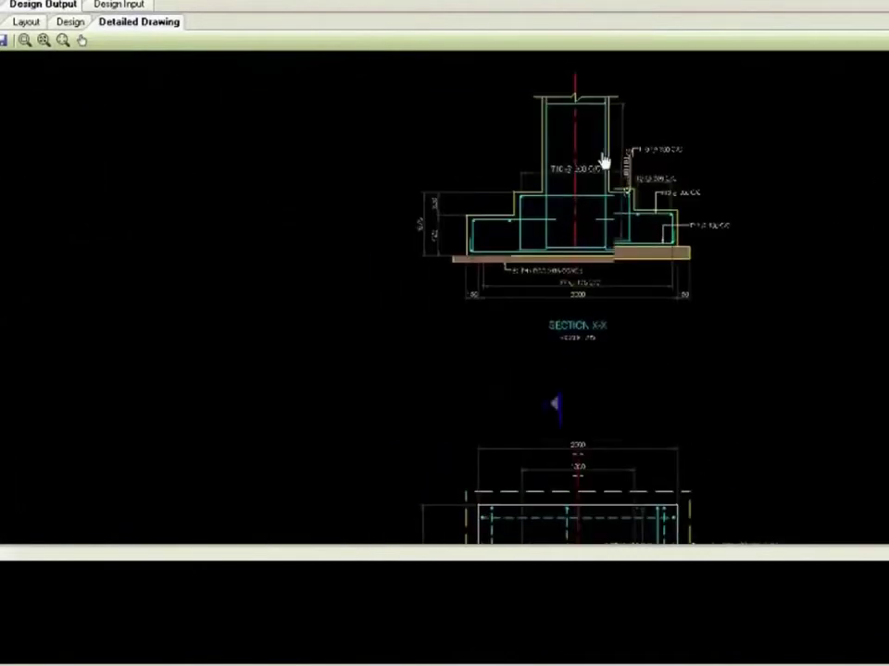
scroll(602, 162, up, 5)
mouse_move(357, 300)
mouse_down()
mouse_move(322, 276)
mouse_move(64, 228)
mouse_up()
mouse_move(672, 345)
mouse_down()
mouse_move(347, 359)
mouse_move(355, 359)
mouse_up()
drag(441, 348, 634, 272)
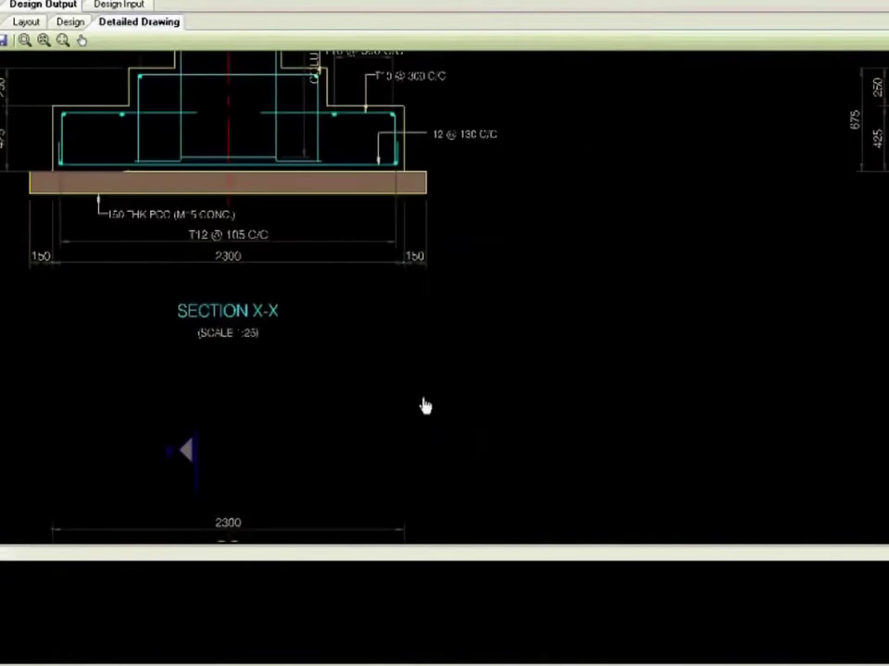
Examine the plan of stepped footing F5 and the plan of footing F7 in the detailed drawing
drag(431, 401, 571, 253)
drag(456, 444, 498, 283)
drag(442, 495, 542, 333)
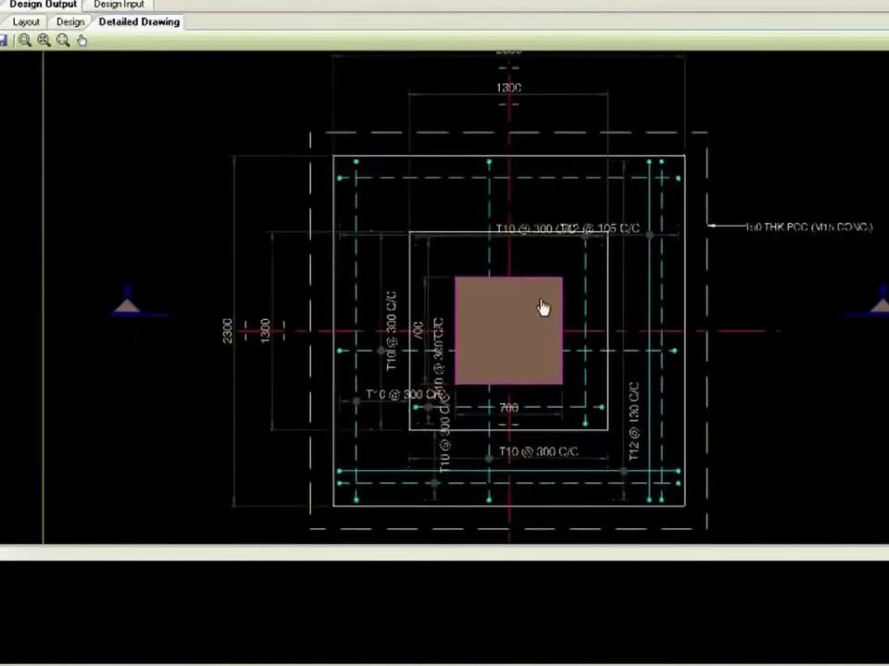
scroll(542, 319, down, 5)
scroll(490, 359, up, 2)
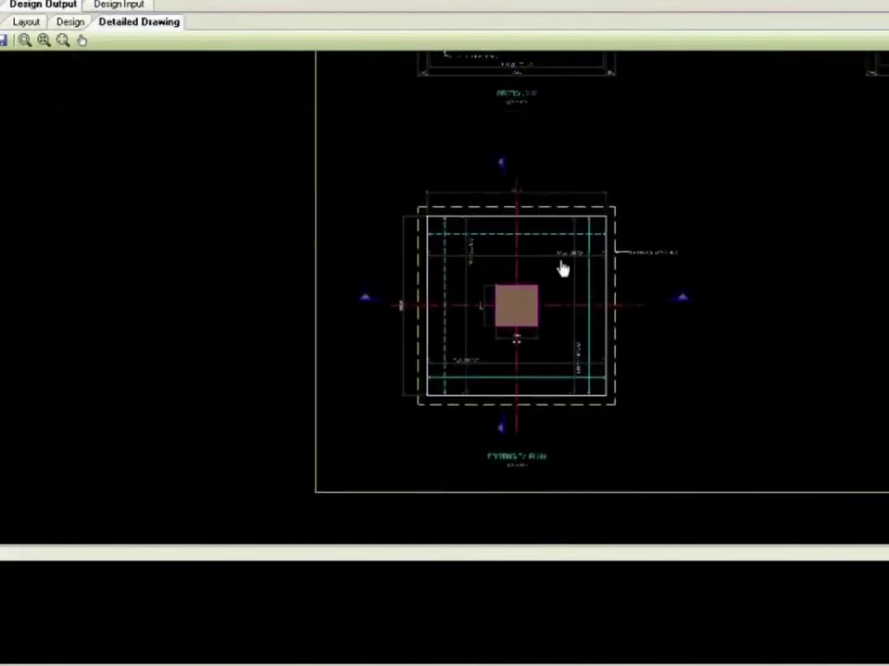
middle_drag(561, 263, 510, 541)
scroll(502, 309, up, 1)
mouse_move(887, 369)
middle_down()
mouse_move(555, 390)
mouse_move(635, 341)
middle_up()
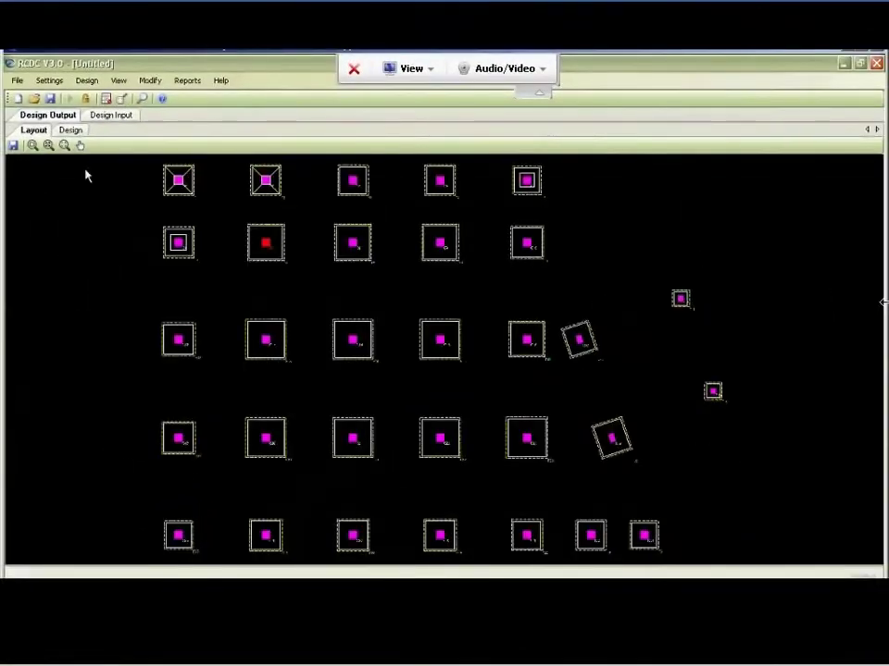
Generate the footing schedule, examine its dimension and reinforcement columns, and fit the whole table in view
click(190, 81)
click(215, 113)
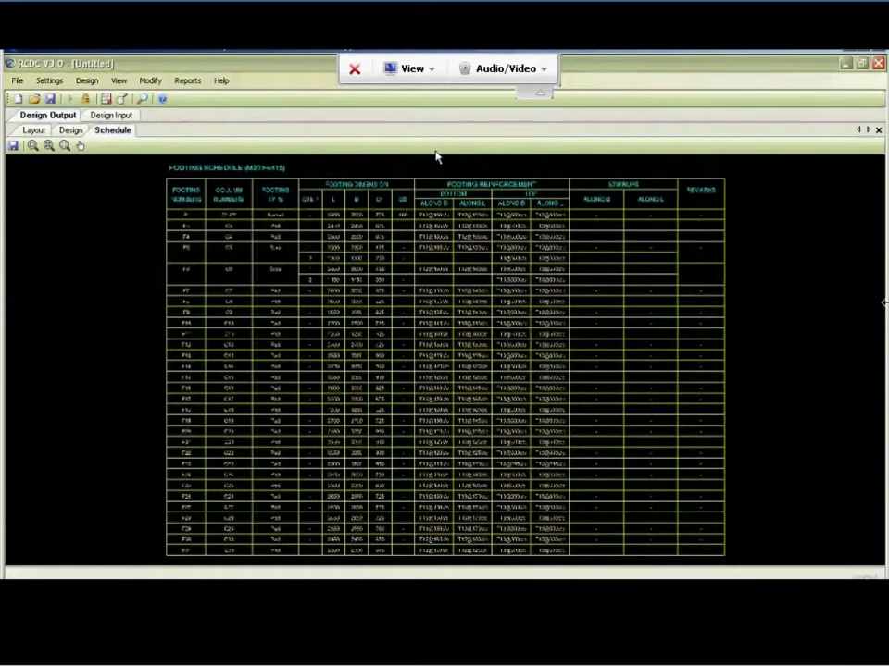
scroll(436, 157, up, 1)
scroll(436, 157, up, 1)
scroll(436, 157, up, 5)
middle_drag(181, 242, 335, 264)
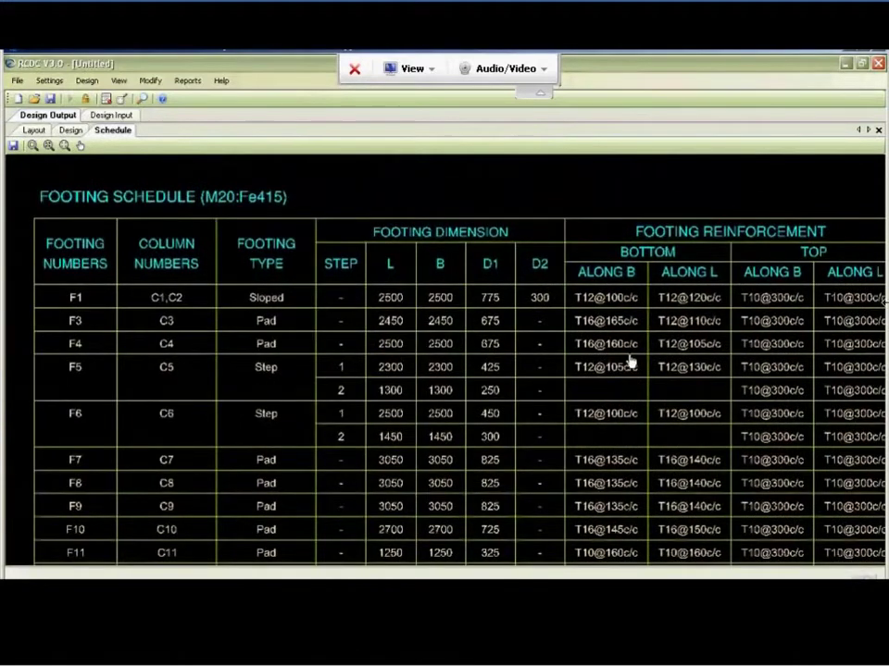
mouse_move(658, 365)
mouse_down()
mouse_move(526, 357)
mouse_move(661, 356)
mouse_move(269, 367)
mouse_up()
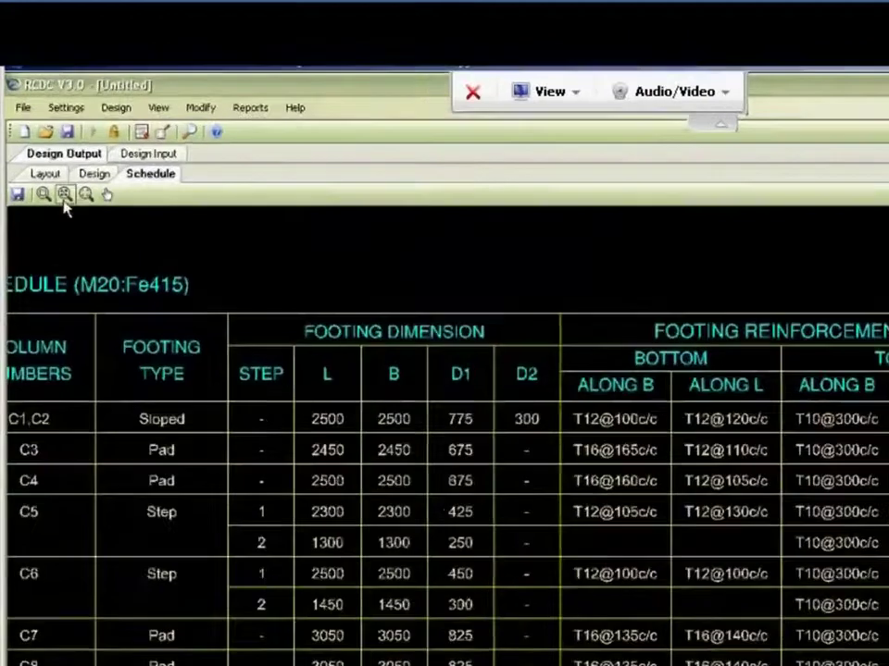
click(48, 146)
Generate the design calculations report for footing F4
click(188, 81)
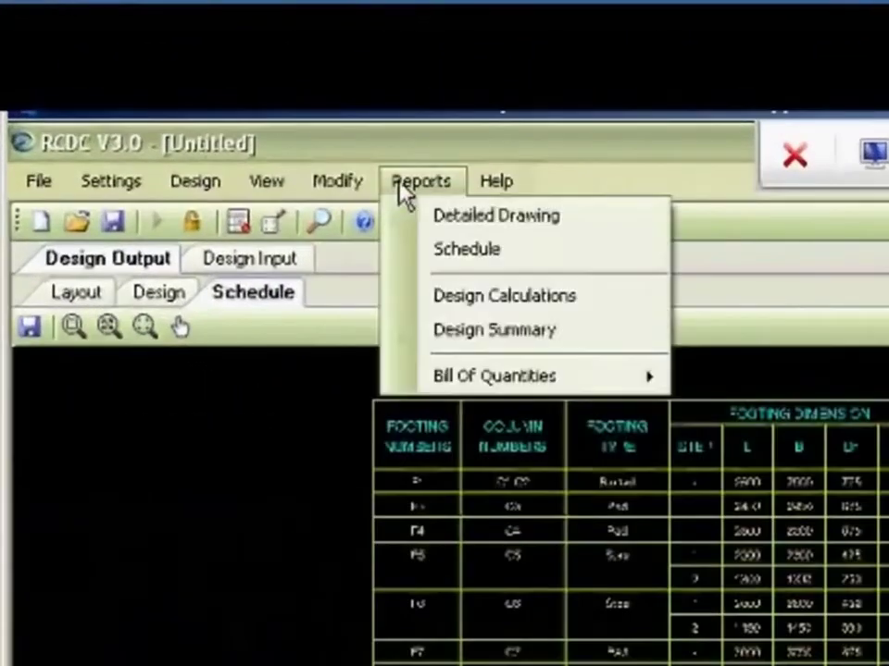
click(435, 252)
click(302, 141)
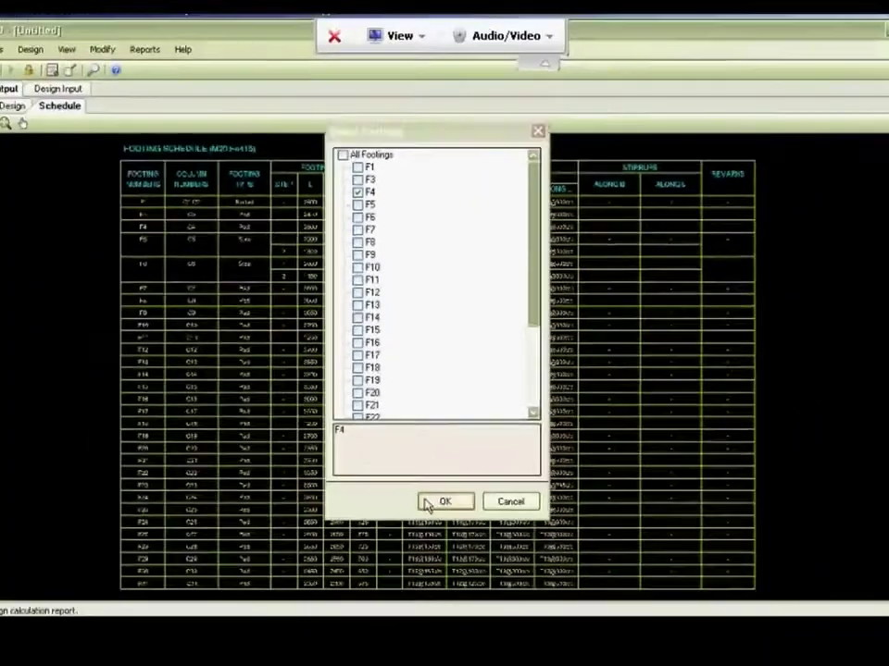
click(400, 597)
Examine footing F4's design data, maximum and minimum soil pressure checks and bending design in the calculation report
scroll(512, 427, down, 2)
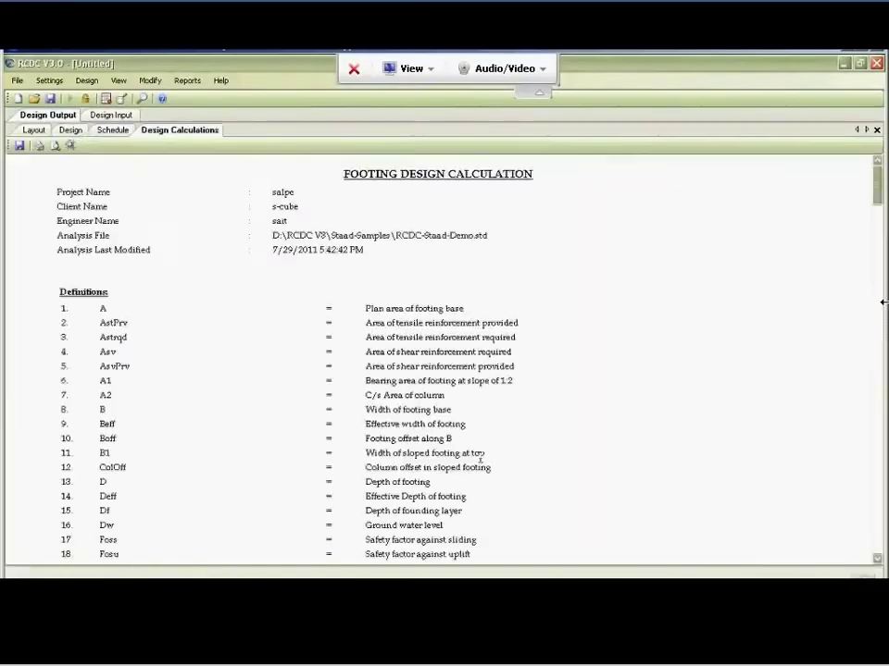
scroll(512, 427, down, 15)
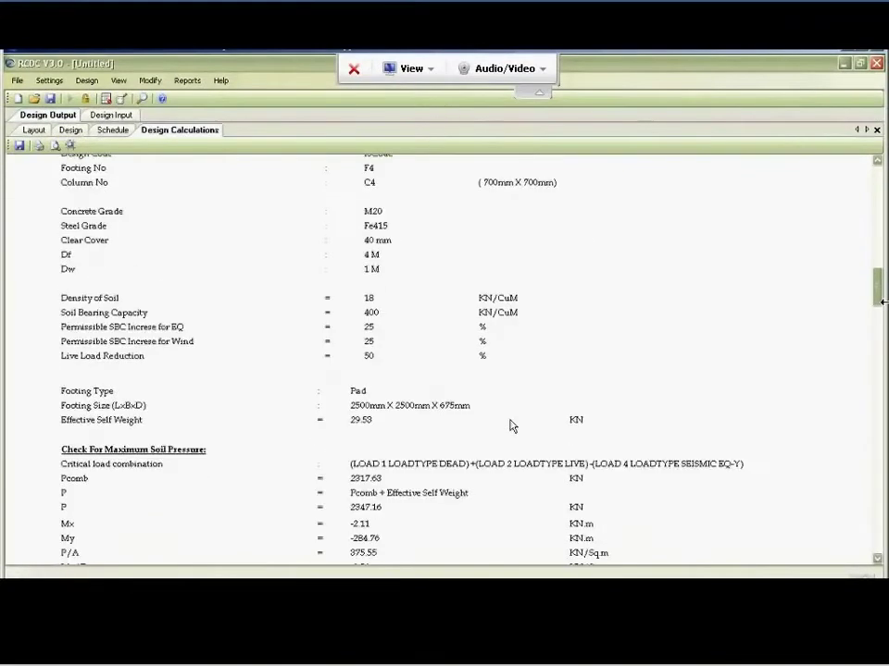
scroll(512, 427, down, 10)
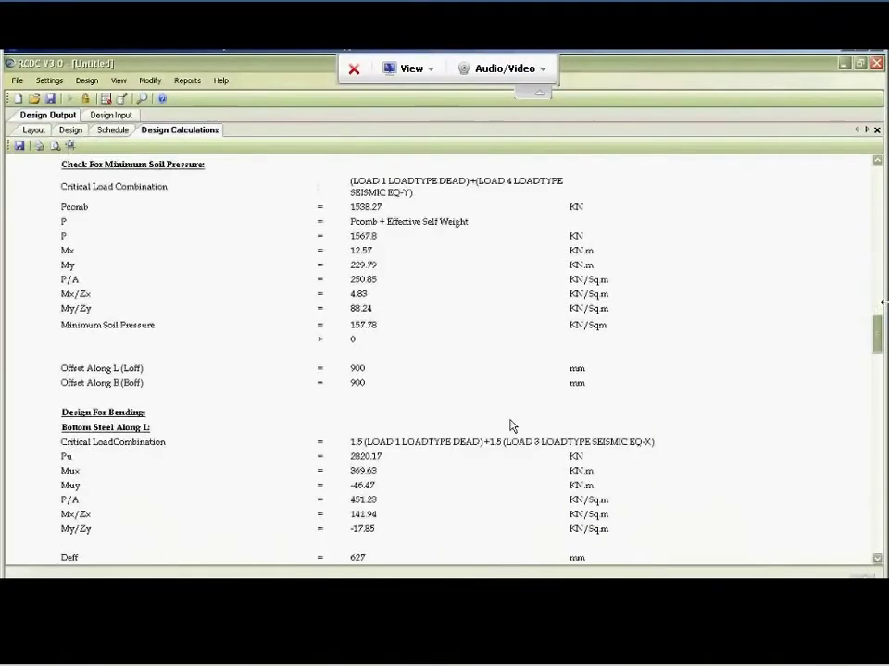
scroll(236, 383, up, 10)
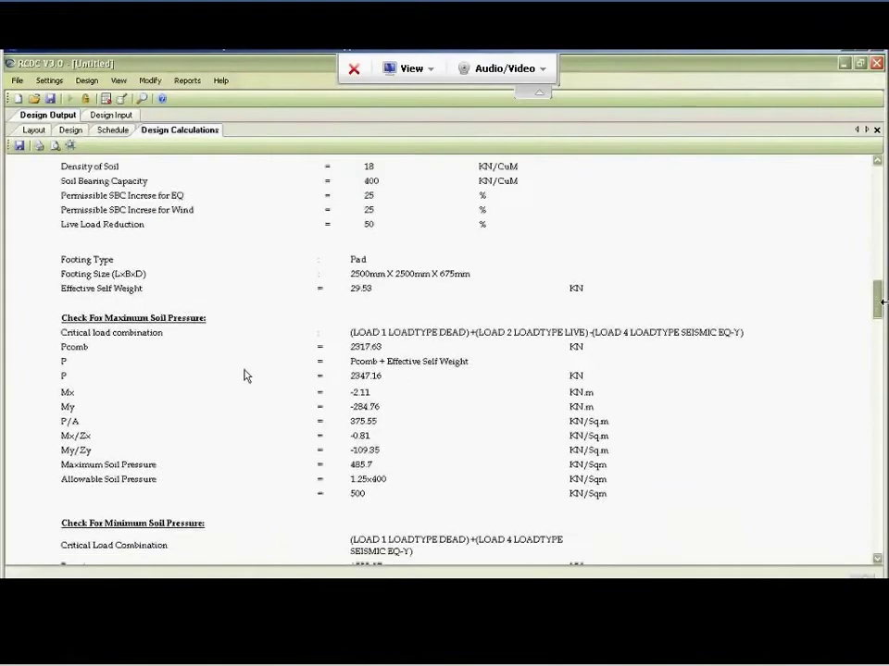
scroll(249, 374, down, 7)
scroll(248, 374, down, 10)
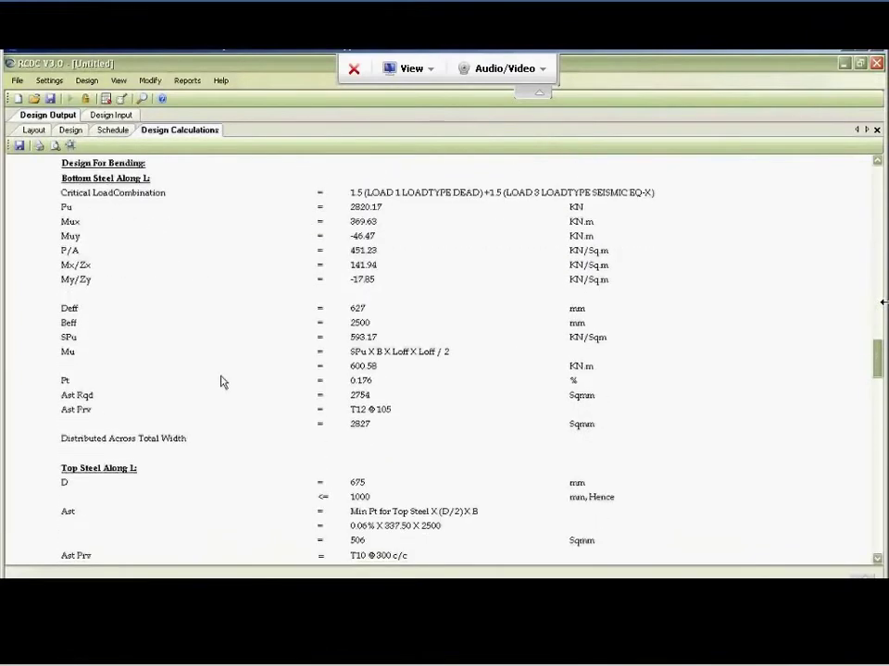
Examine the one-way shear, punching shear and load transfer checks for footing F4, and return to the report's beginning
scroll(222, 382, down, 12)
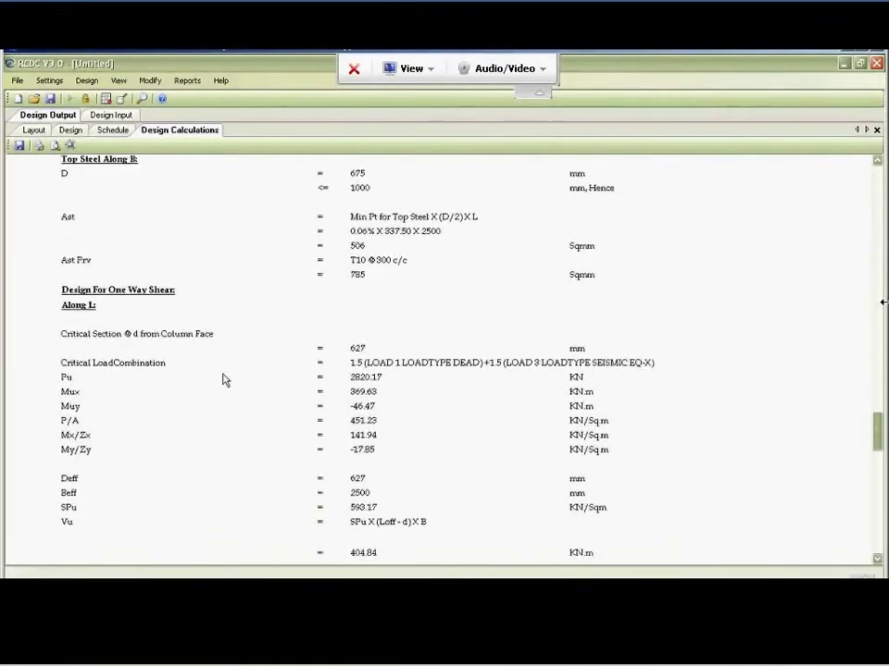
scroll(222, 379, down, 10)
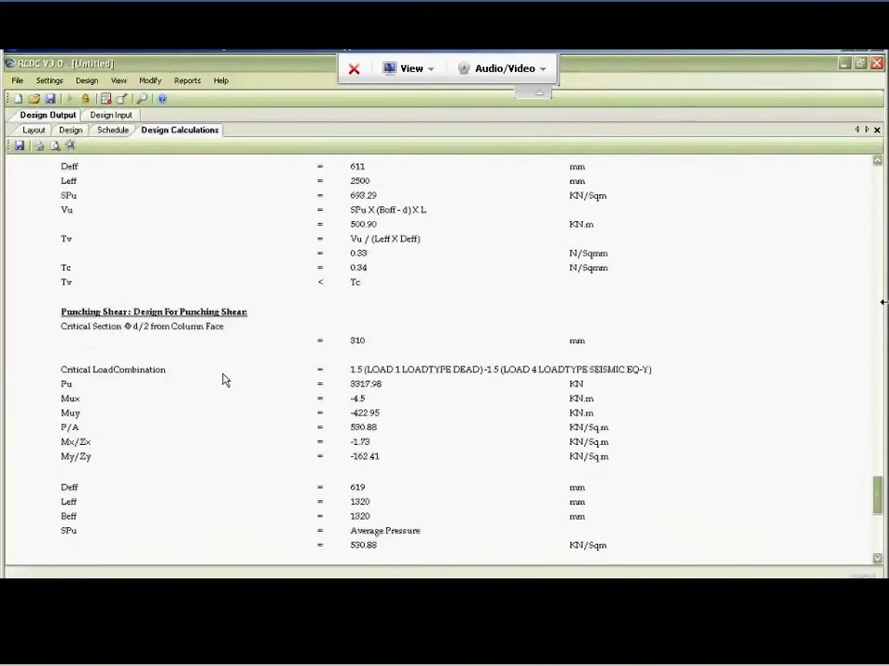
scroll(222, 380, down, 2)
scroll(224, 380, up, 12)
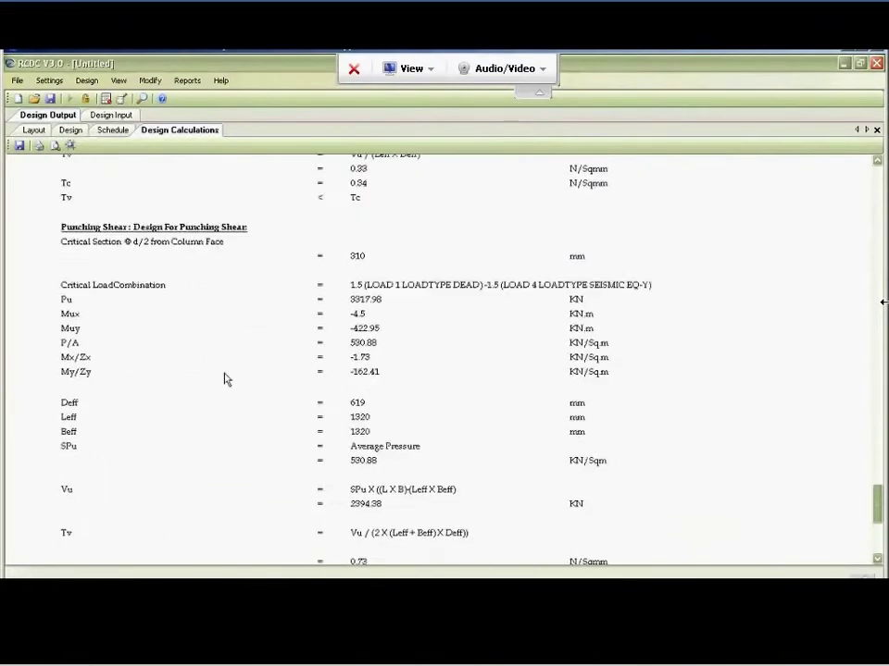
scroll(224, 380, up, 8)
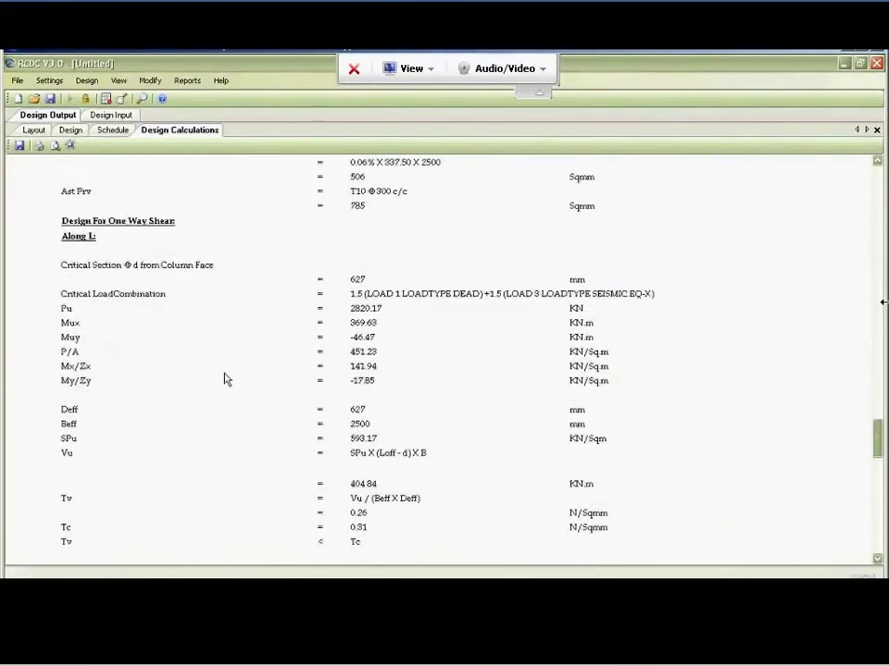
scroll(224, 379, down, 20)
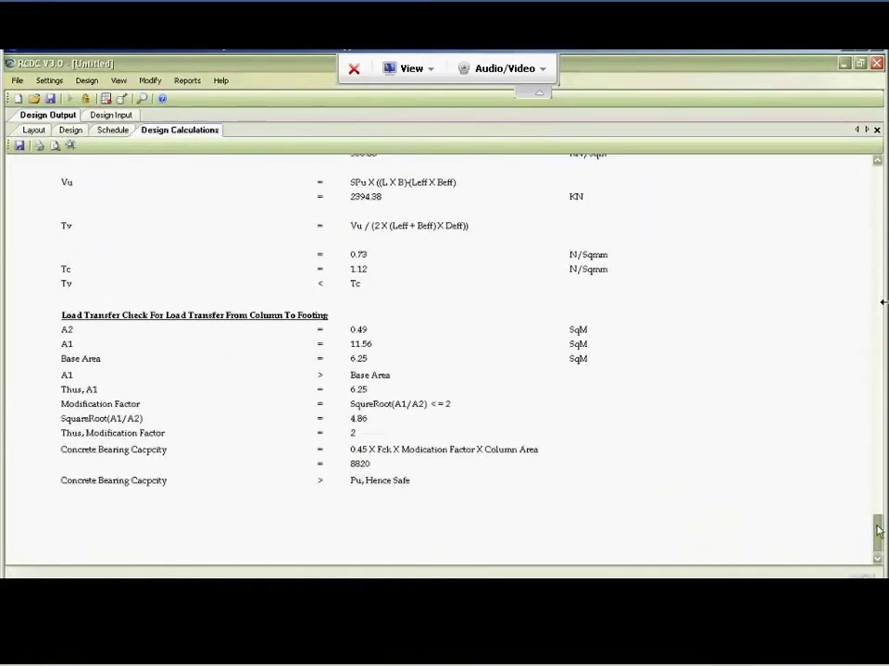
drag(877, 531, 871, 180)
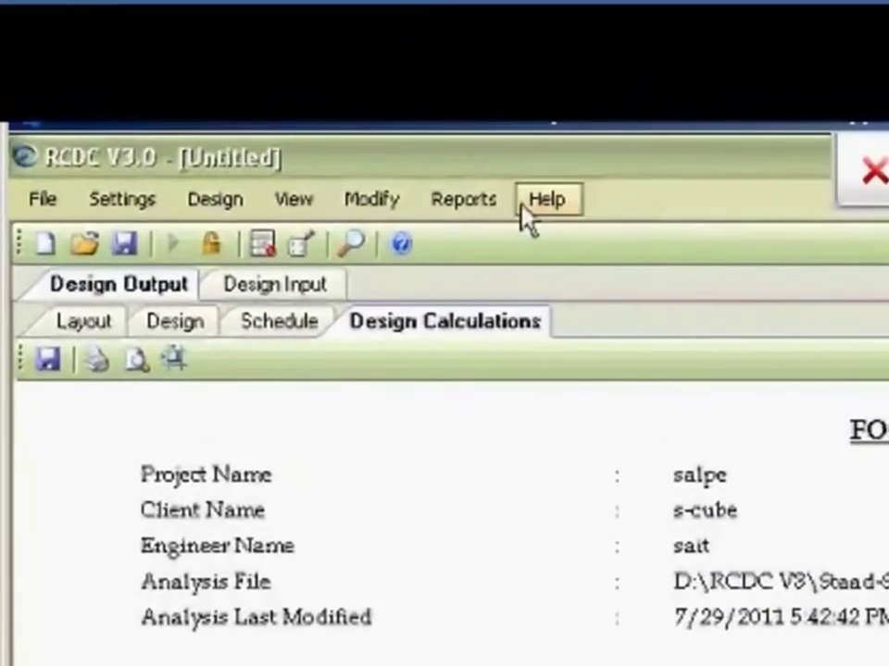
Open the help documentation in a maximized window and read the column Technical Discussion topic
click(535, 204)
click(574, 236)
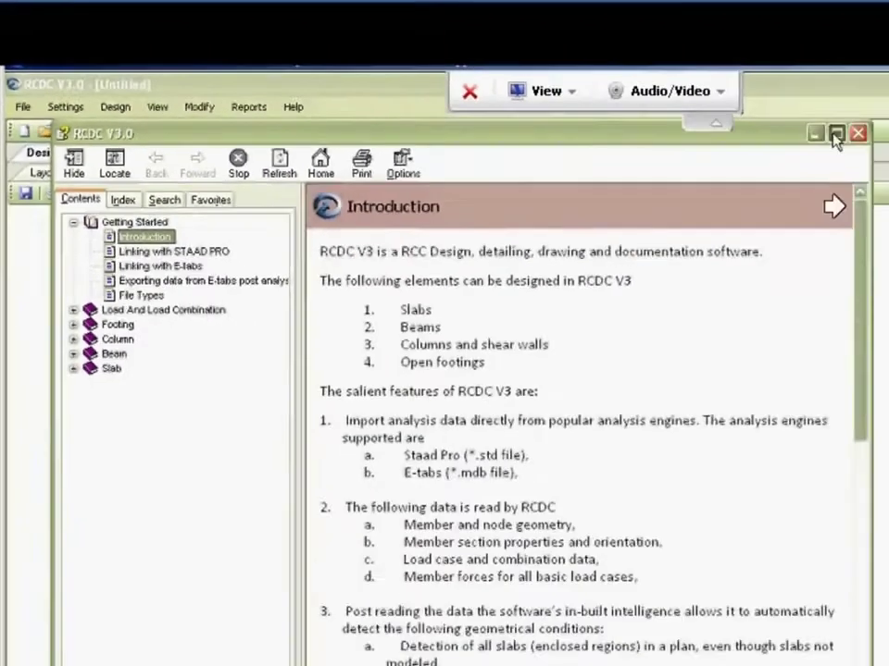
click(834, 136)
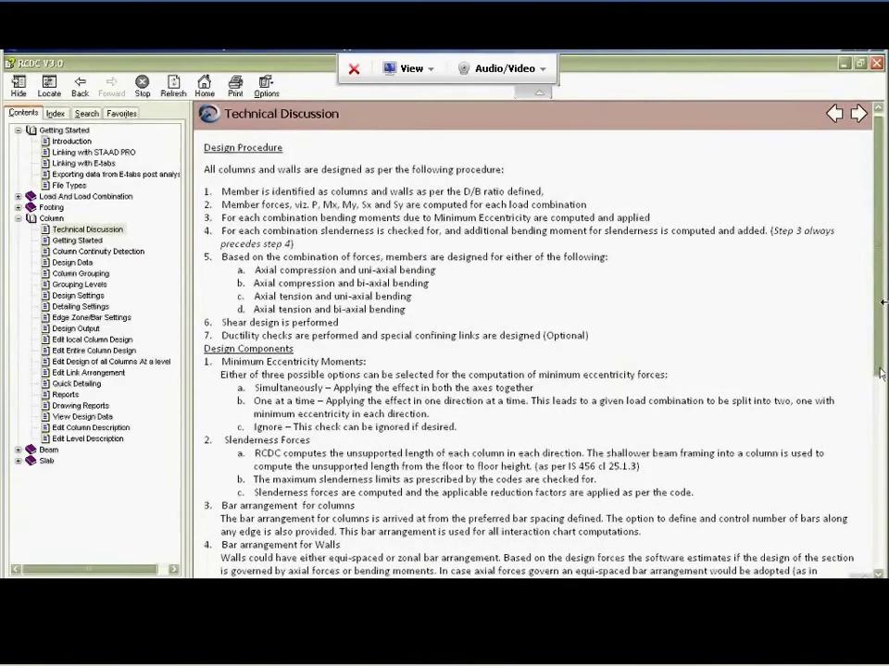
scroll(879, 356, down, 5)
scroll(883, 302, up, 5)
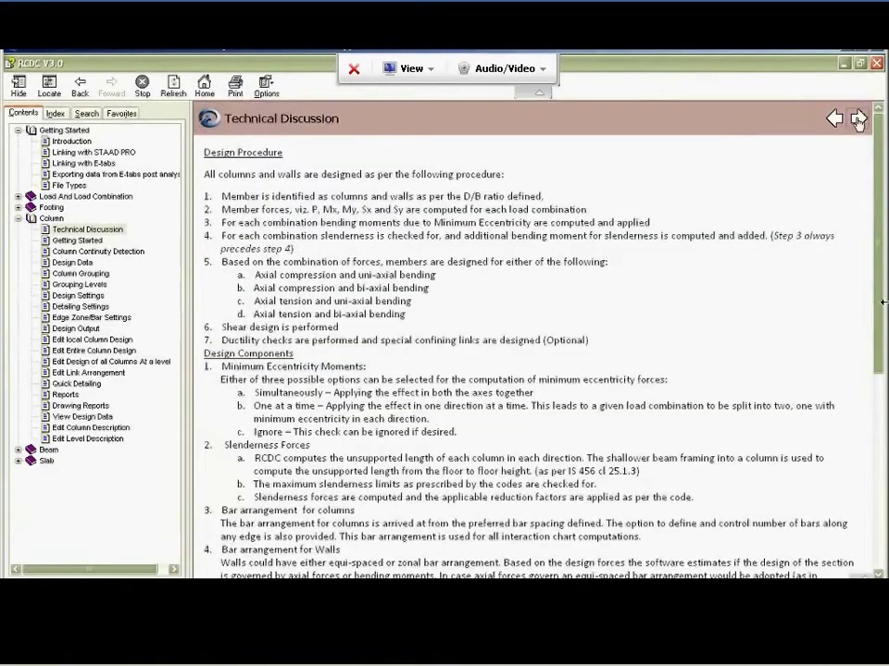
Advance through the column help topics, examine the Design Data page with its level data table, and leave the help
click(872, 118)
click(871, 118)
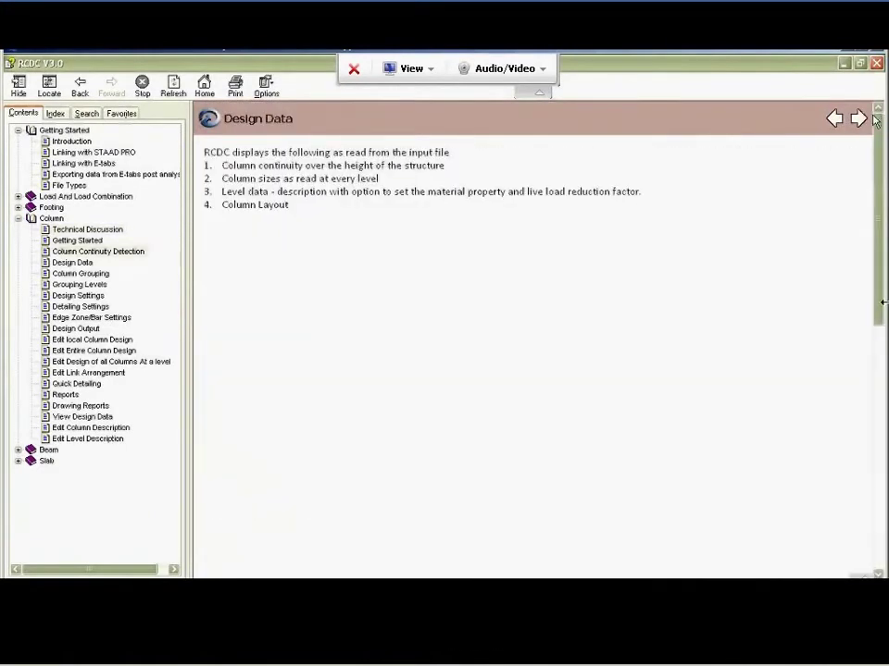
scroll(879, 150, down, 10)
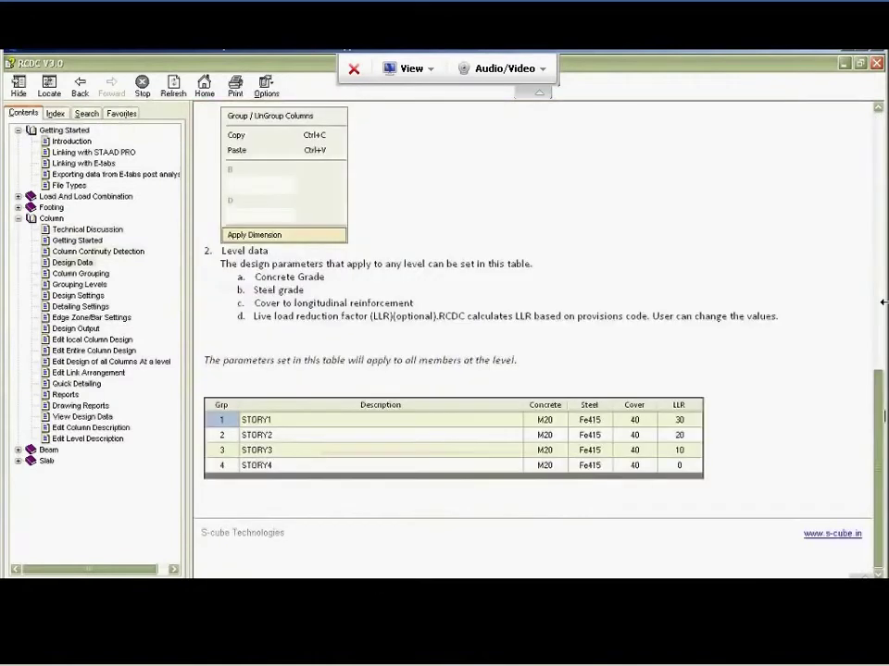
scroll(879, 150, up, 3)
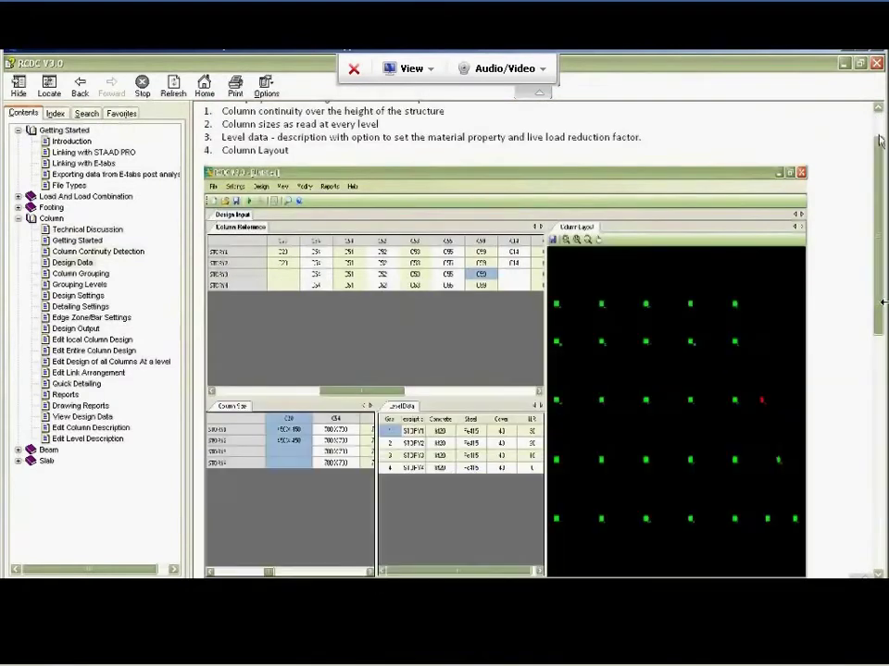
scroll(879, 144, up, 1)
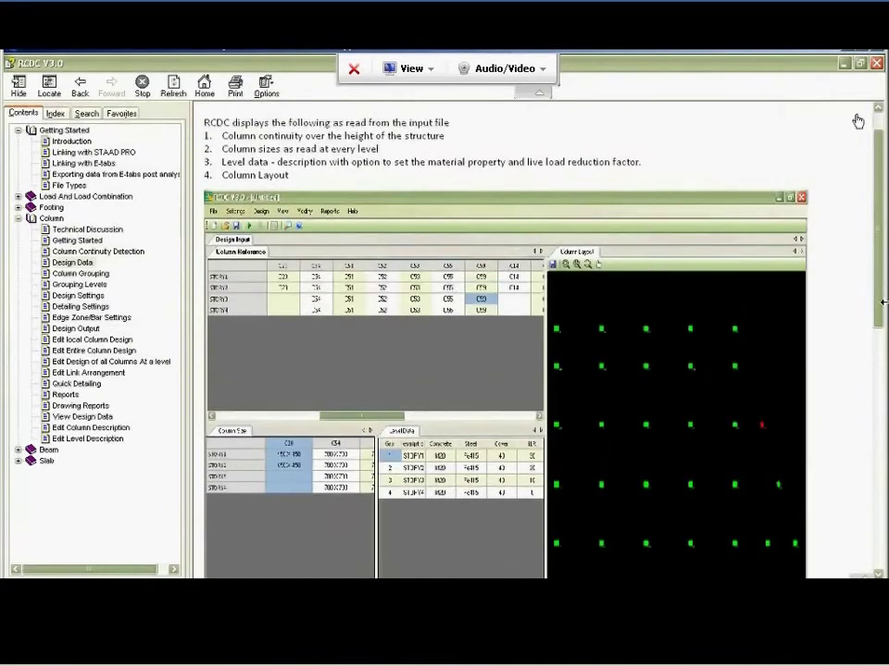
click(858, 118)
click(859, 119)
click(858, 118)
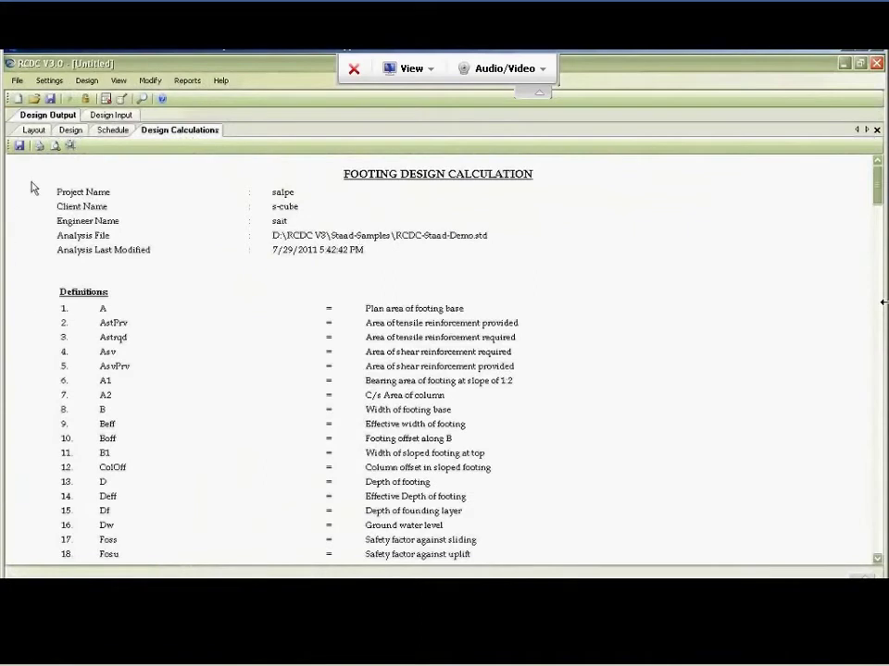
Close the current project without saving by starting a new project, and cancel the new project form
click(18, 98)
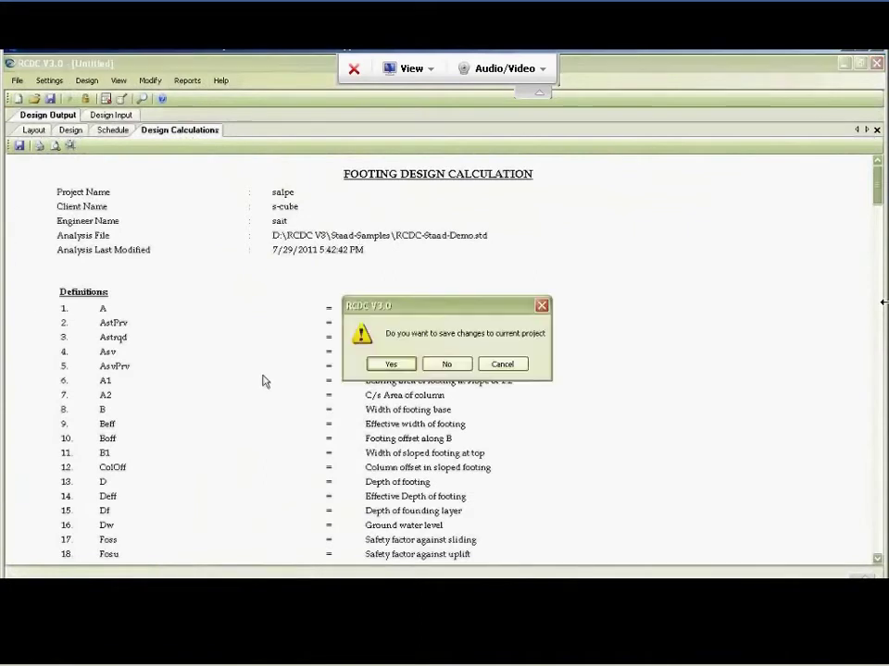
click(447, 364)
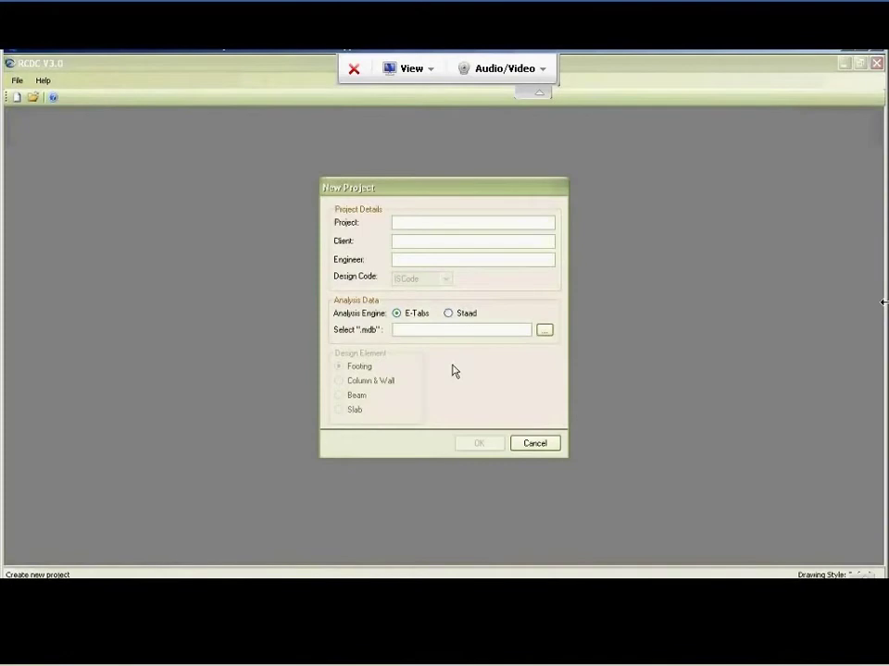
click(535, 446)
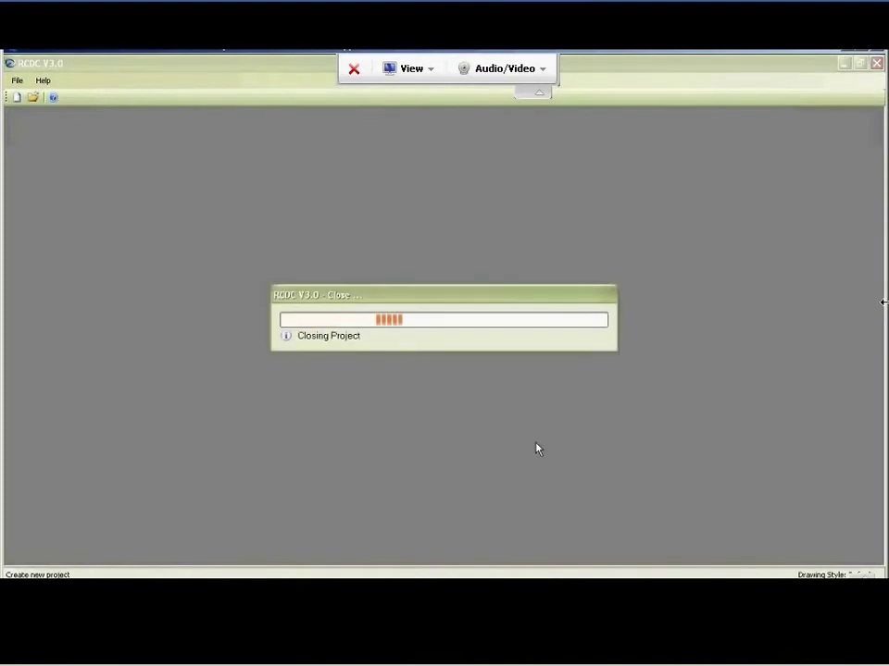
Launch the drawing Style Manager, look at the Beam and Column And Wall styles, and return to the Slab styles
click(17, 81)
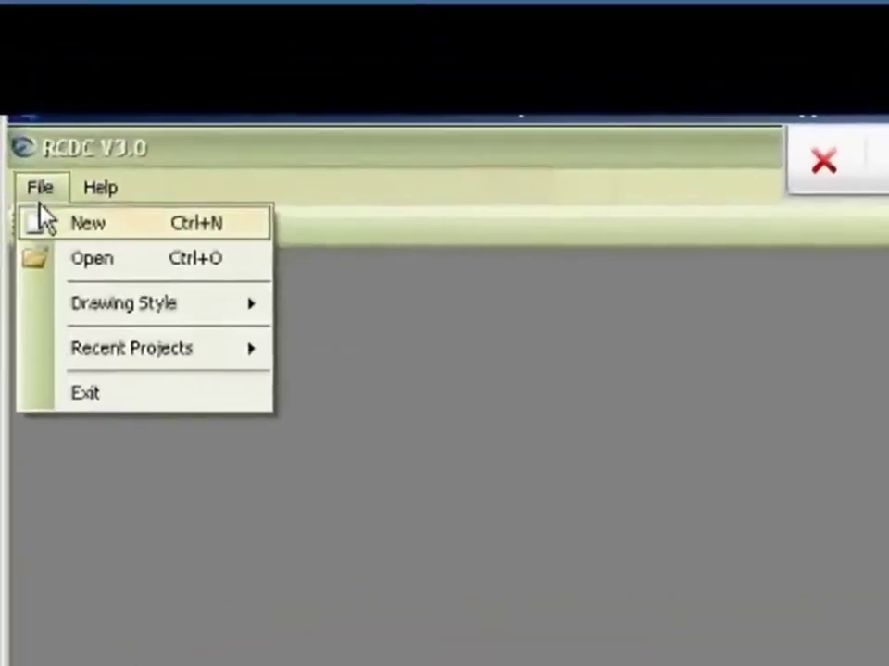
mouse_move(22, 135)
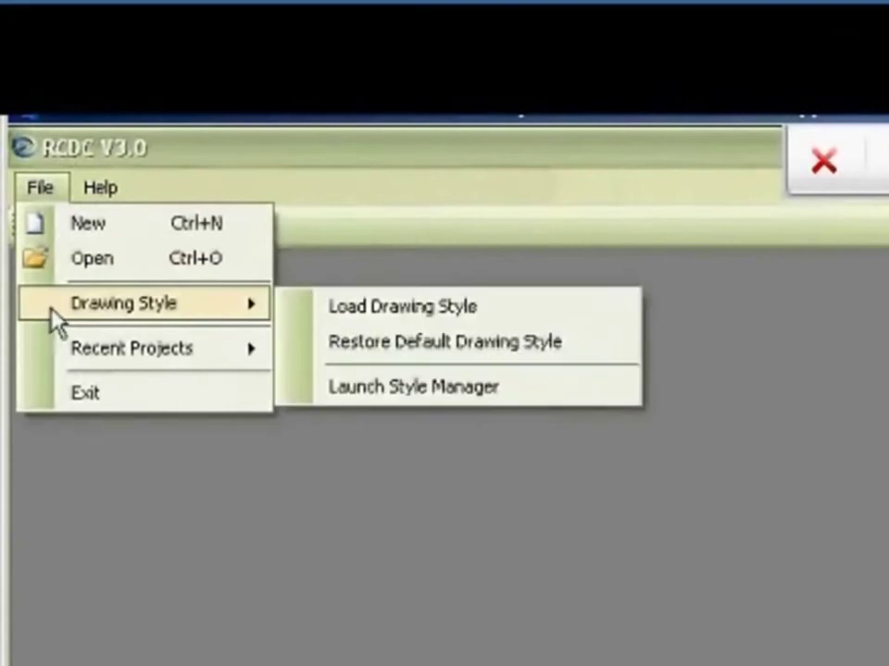
click(372, 387)
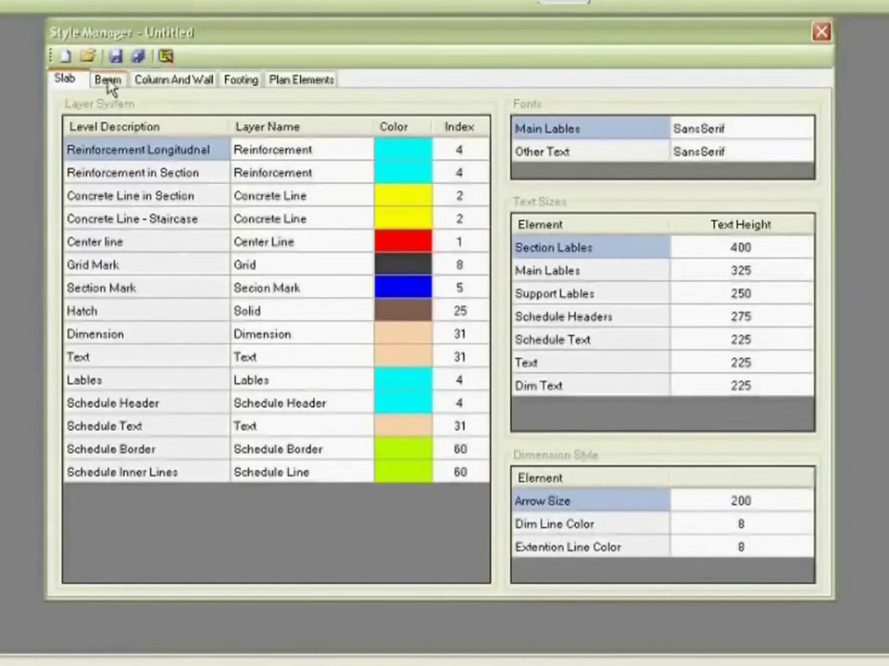
click(109, 81)
click(157, 80)
click(63, 80)
Examine the Slab layer system's level descriptions and the editable layer names of the two reinforcement rows
click(126, 175)
click(127, 197)
click(129, 220)
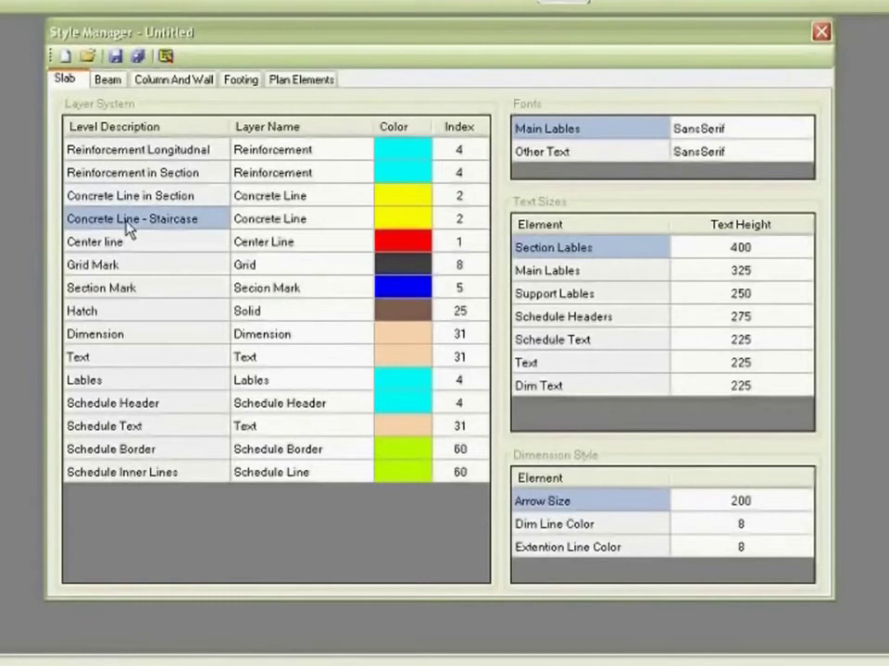
click(323, 148)
click(322, 150)
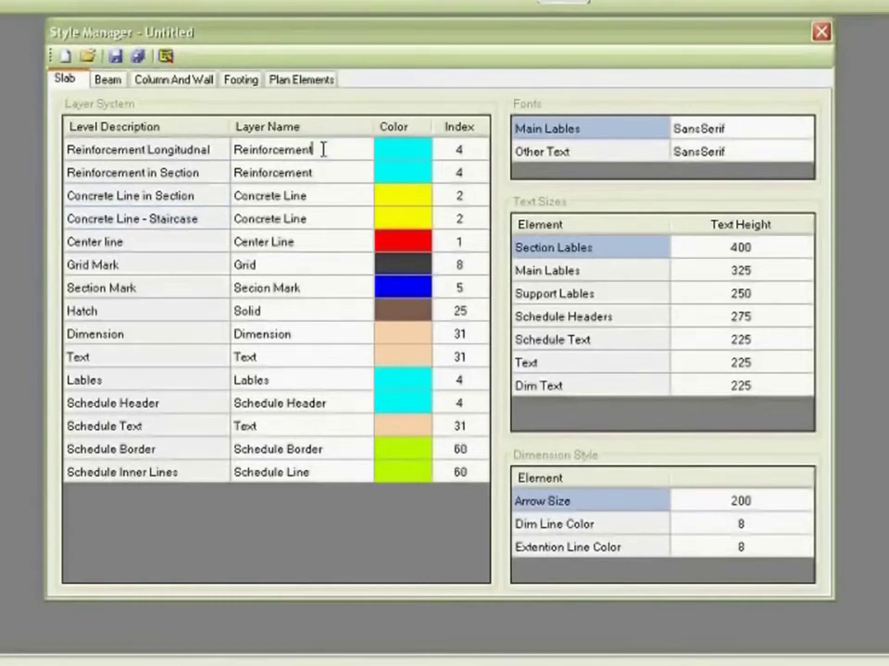
click(337, 176)
View the color palette for the Slab's longitudinal reinforcement layer and dismiss it without choosing another color
click(398, 153)
click(398, 152)
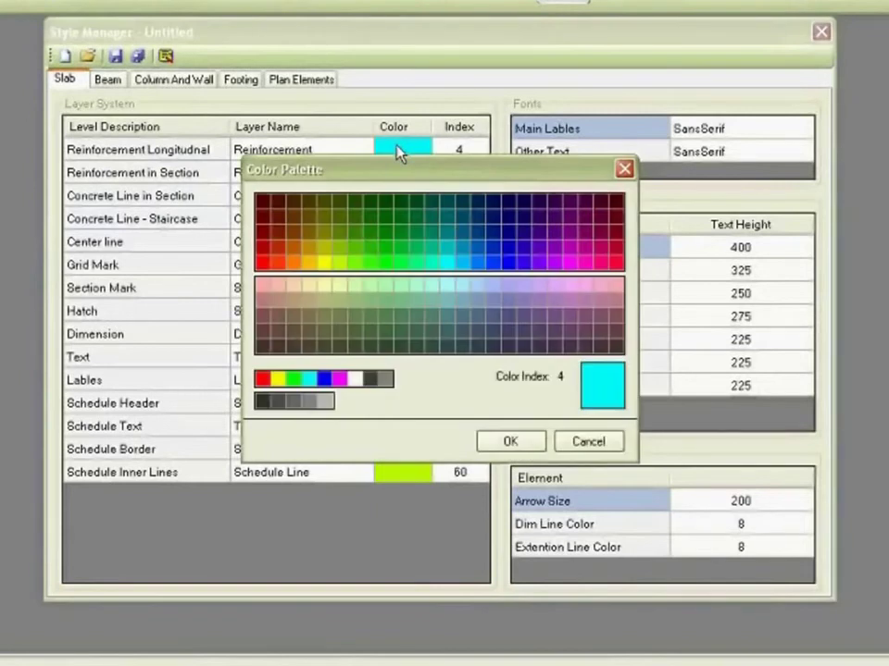
click(589, 442)
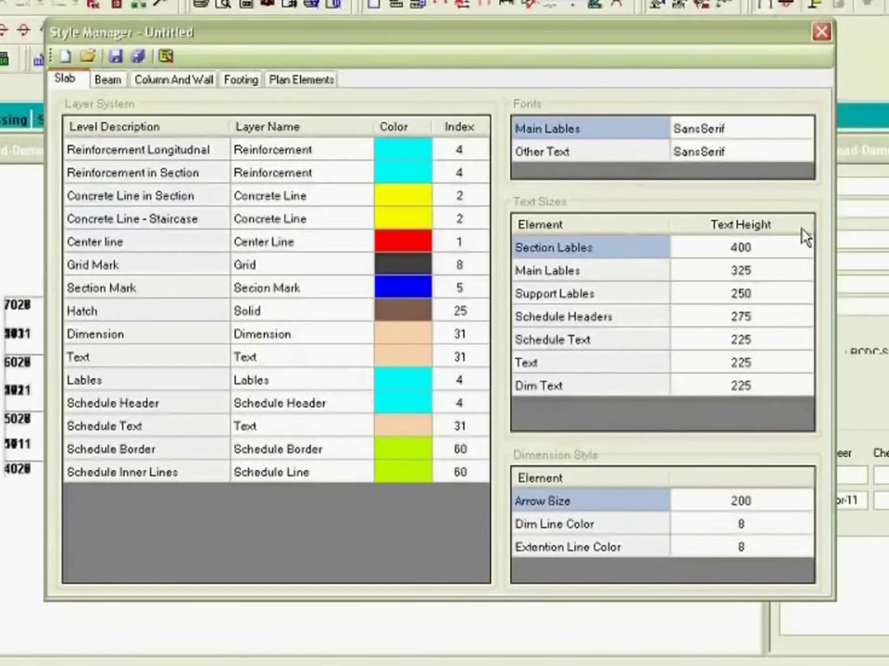
View the font choices for the Slab's main labels, cancel them, and close the Style Manager without saving changes
click(796, 131)
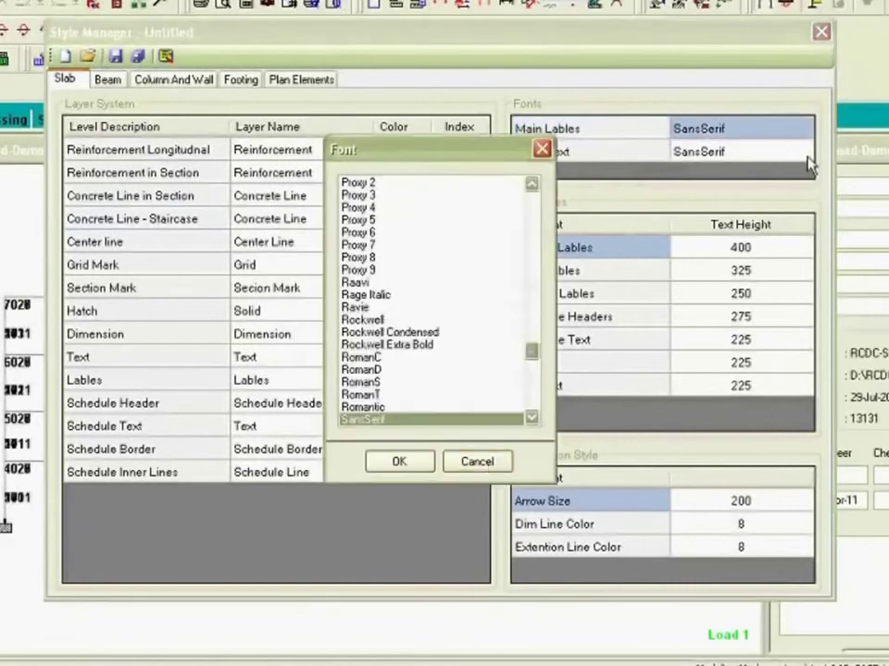
click(489, 464)
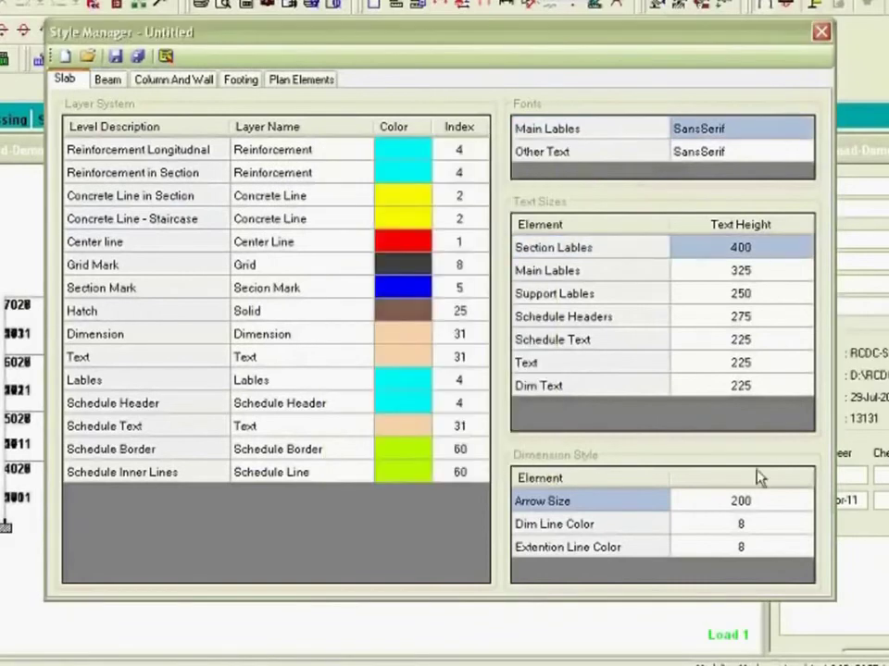
click(821, 31)
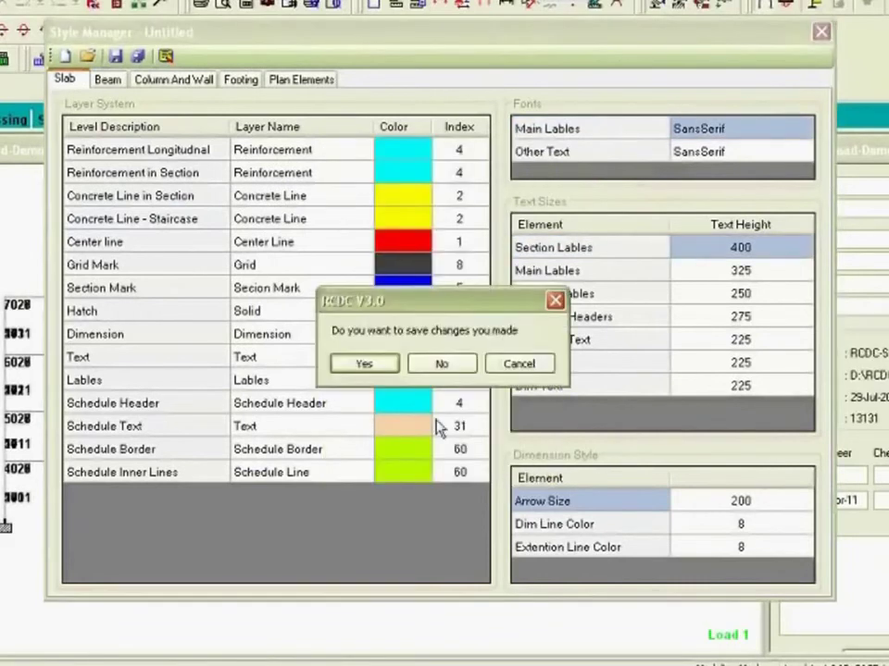
click(435, 365)
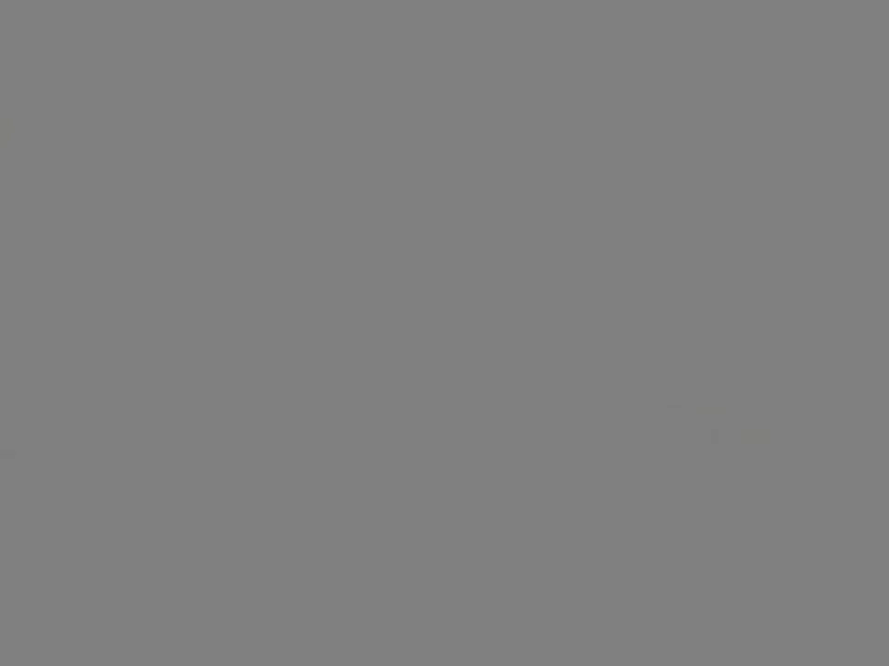
Display the program's About information with the product version and vendor contact details
click(34, 173)
click(138, 385)
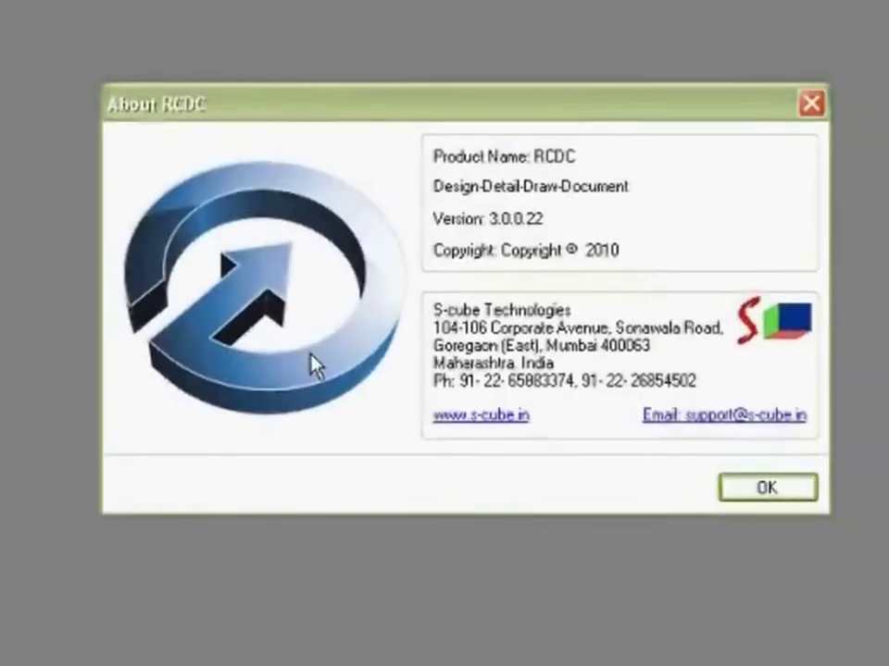